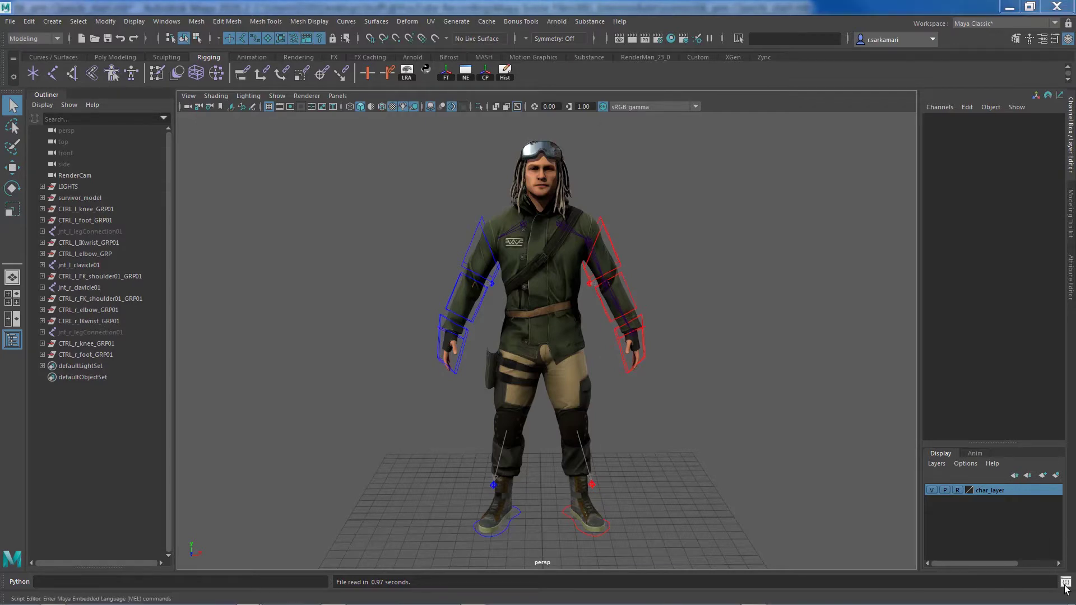
Step: Examine the Python script that adds proxy attributes, checking its mainCtrl and attr values, and close the Script Editor
click(1065, 583)
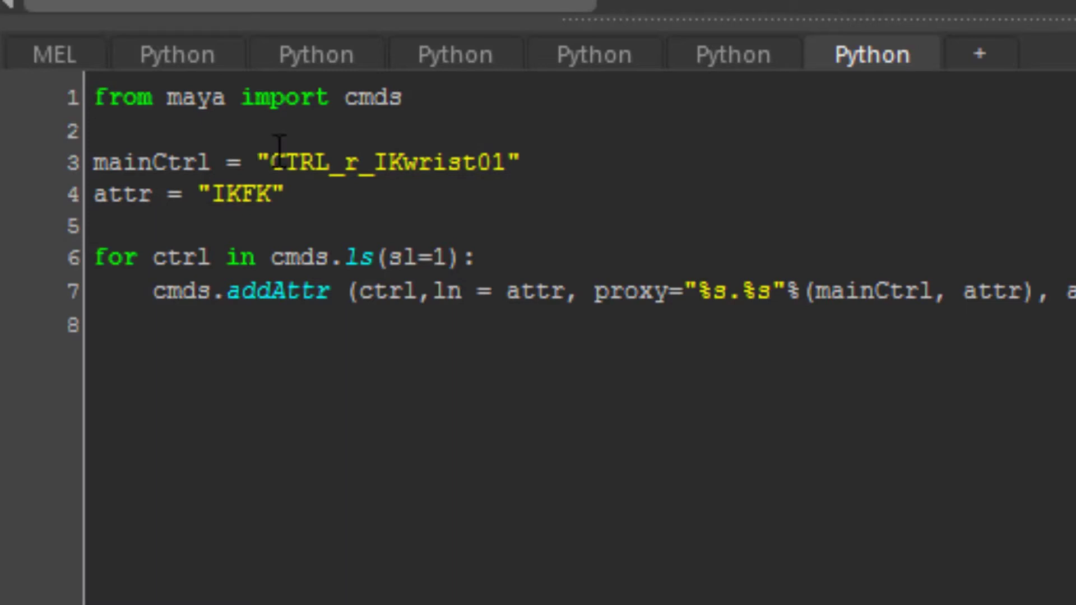
drag(344, 163, 359, 162)
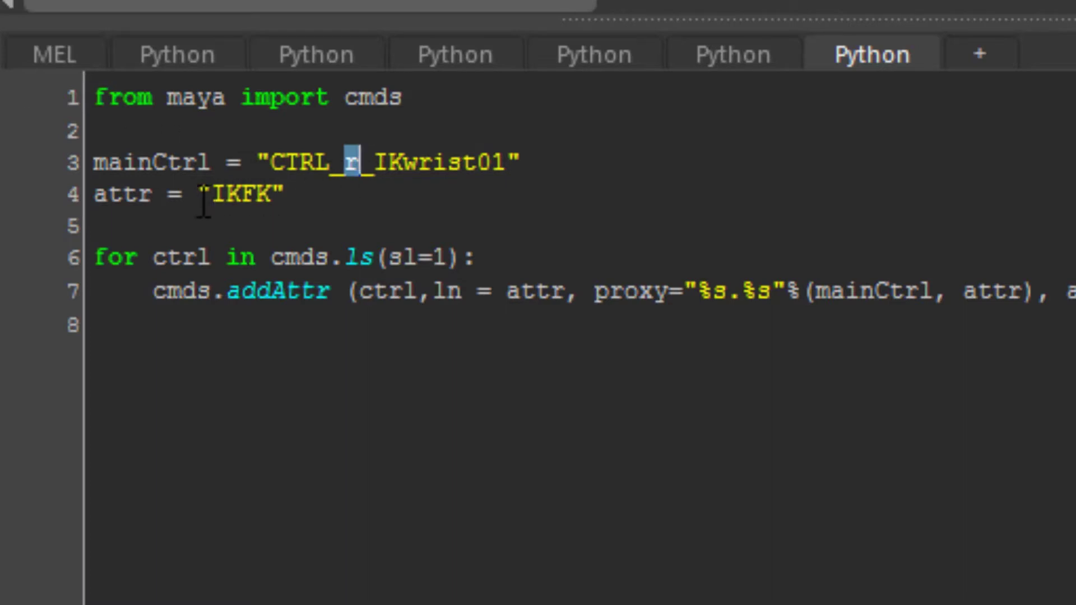
drag(212, 196, 271, 202)
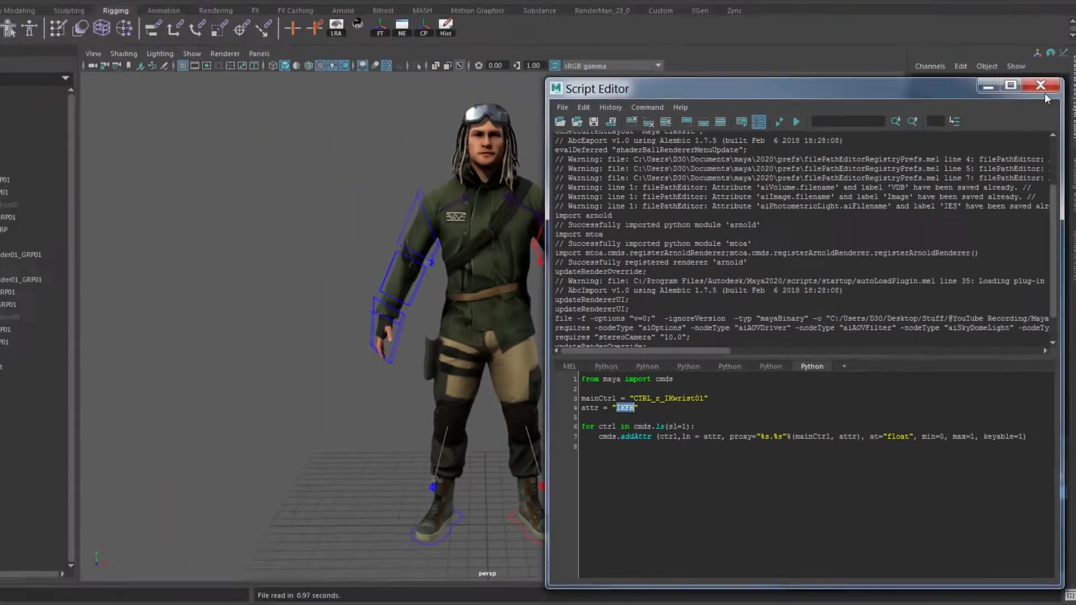
click(1041, 86)
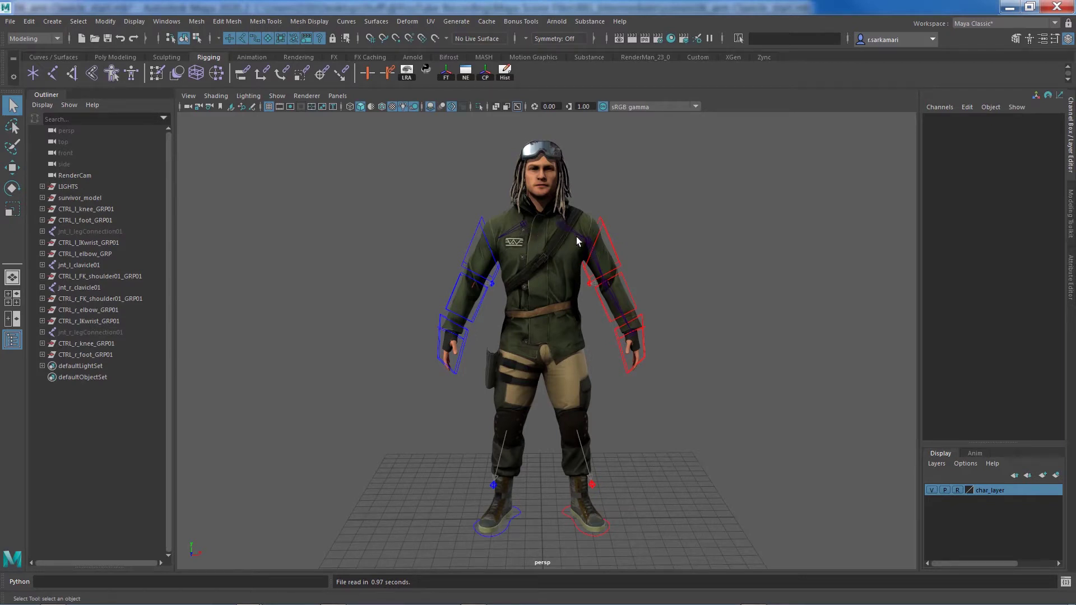
Step: Load a CrownCurve controller into the scene with the Control Creator and close the tool
click(427, 77)
drag(591, 292, 772, 116)
click(790, 453)
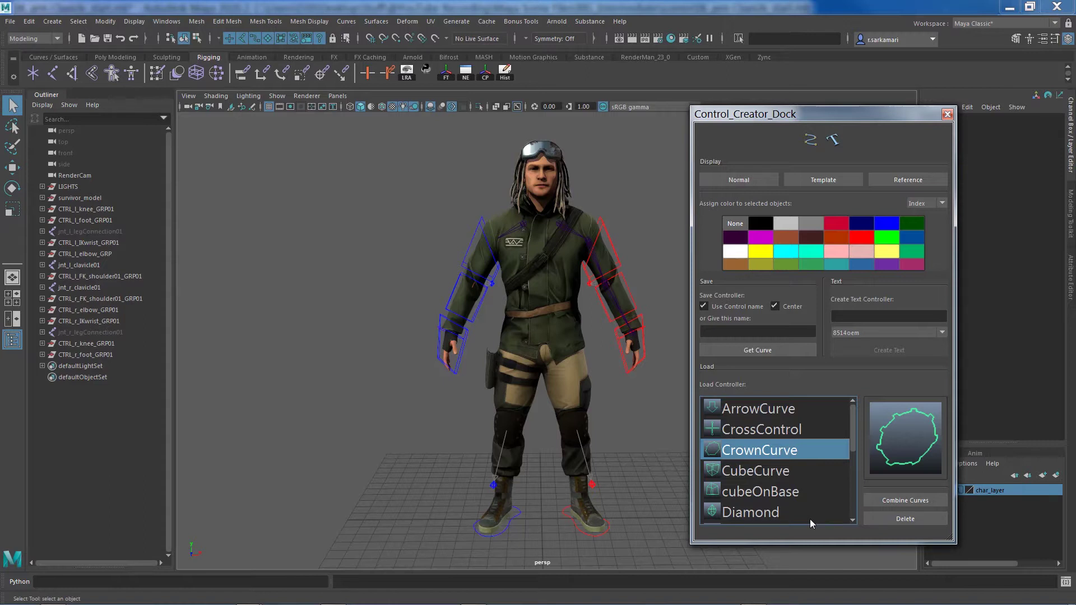
double_click(754, 450)
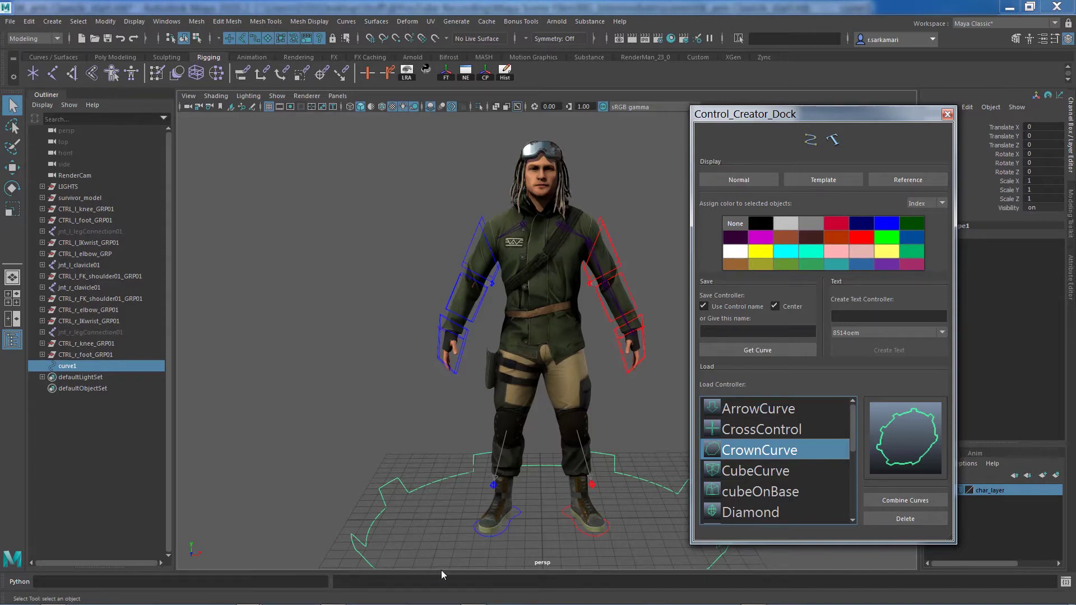
click(947, 115)
Step: Scale the crown curve uniformly to about 0.677 so it closely encircles the character, using the top view
click(455, 206)
key(space)
drag(435, 197, 392, 201)
scroll(417, 294, down, 5)
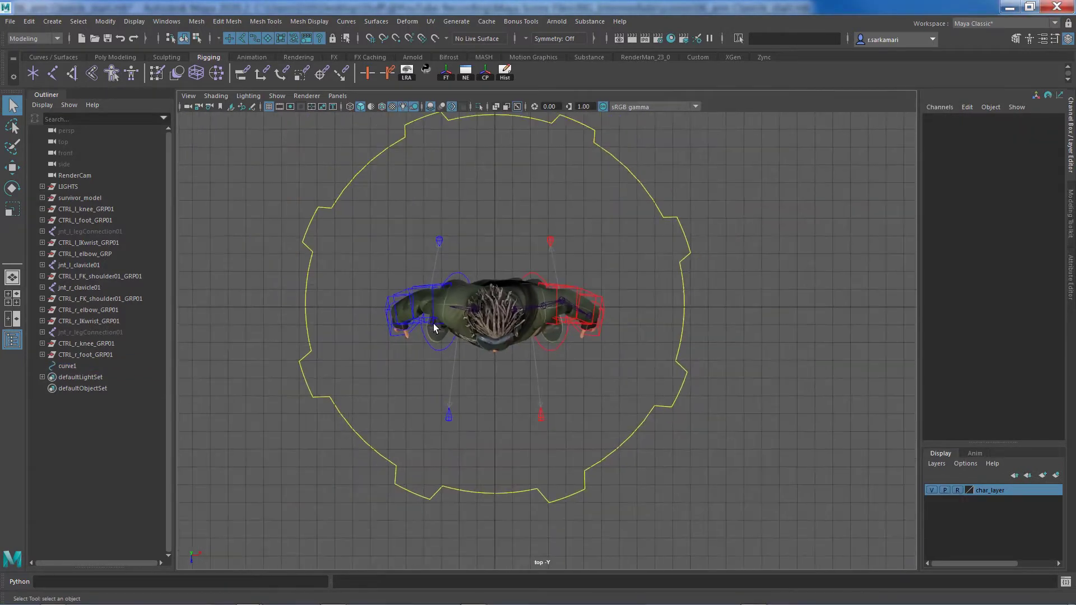
scroll(436, 324, down, 2)
key(r)
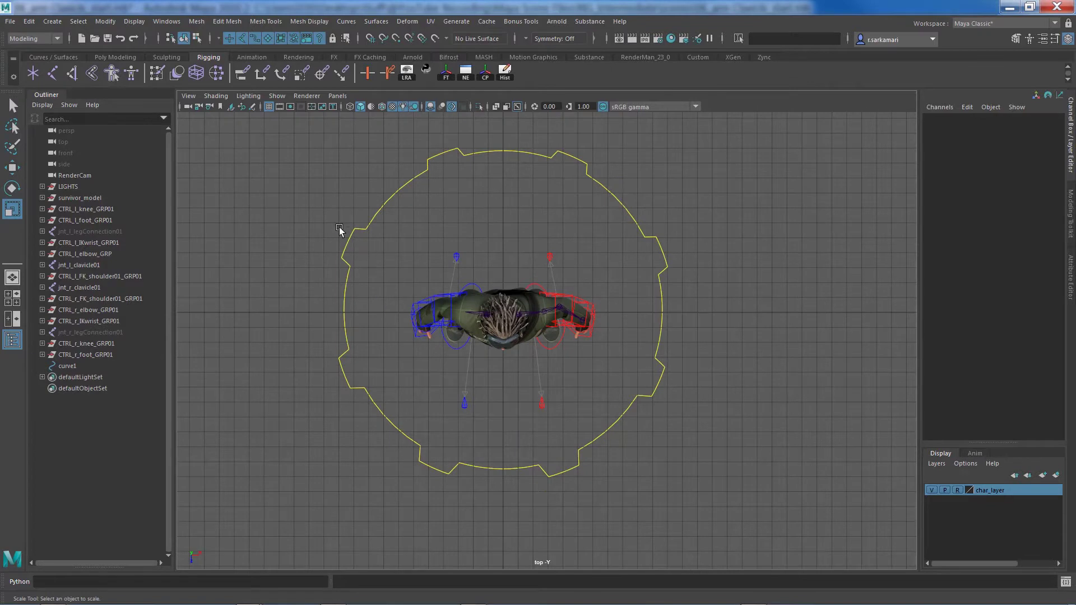
drag(340, 231, 384, 301)
drag(502, 312, 429, 320)
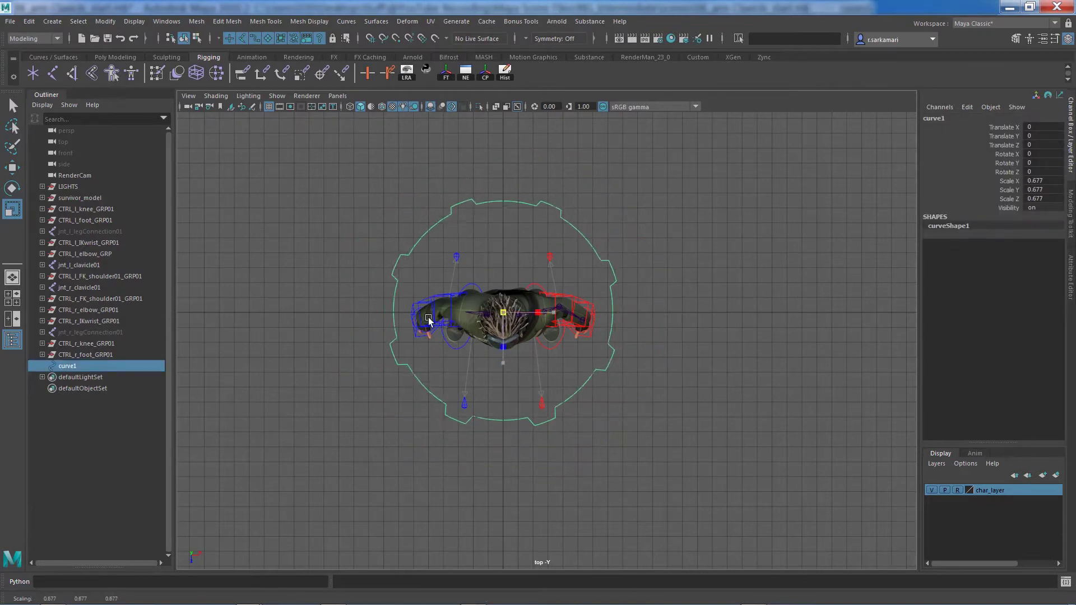
click(499, 488)
key(space)
drag(506, 479, 508, 453)
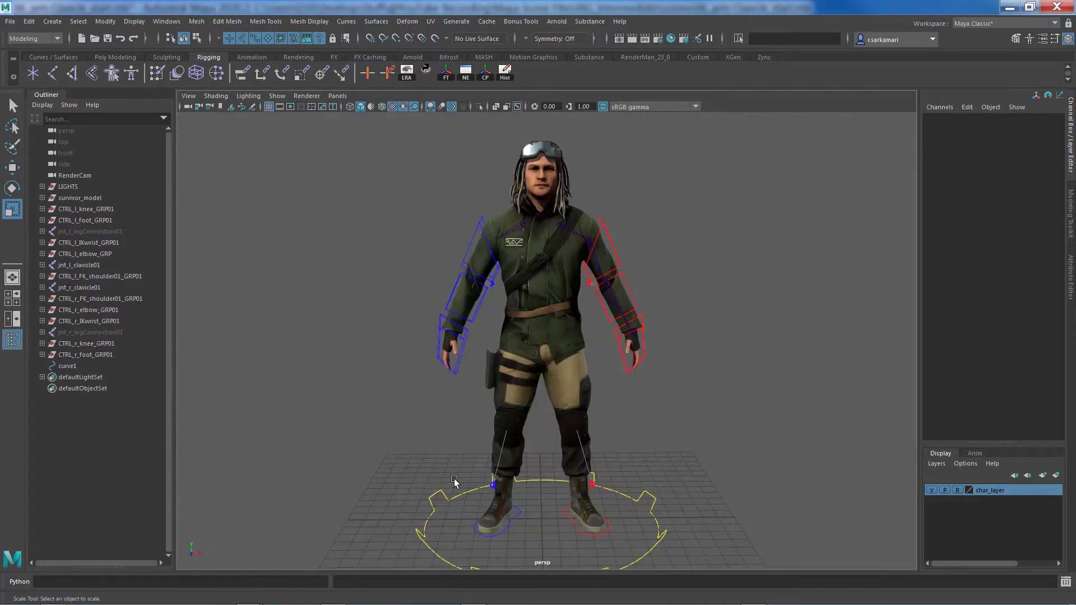
Step: Raise the crown curve to ground level in the front view, setting its Translate Y to 0.4
click(440, 500)
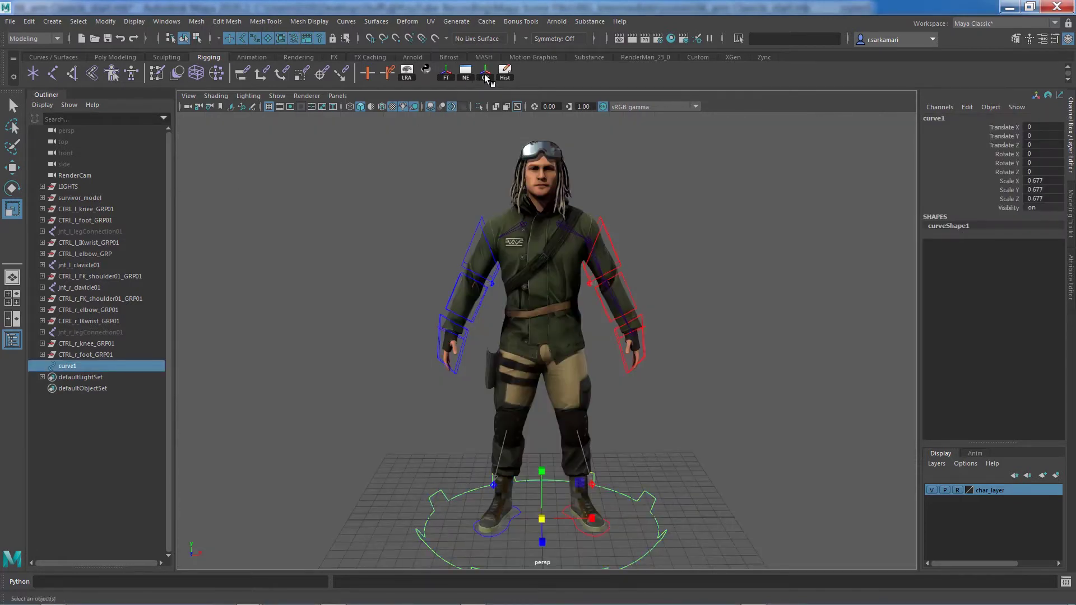
click(390, 349)
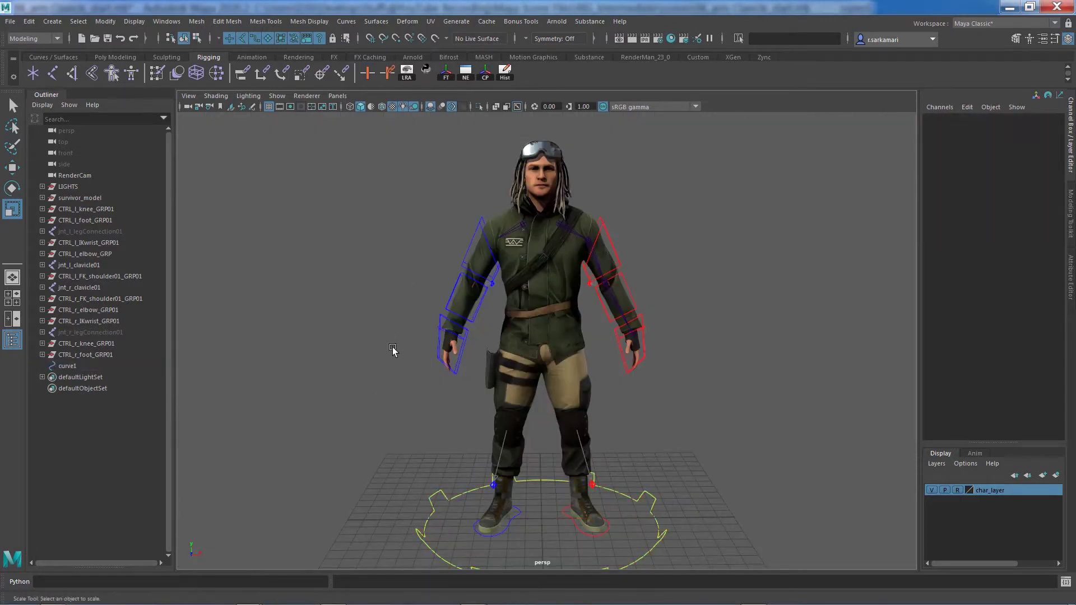
key(space)
drag(385, 344, 382, 351)
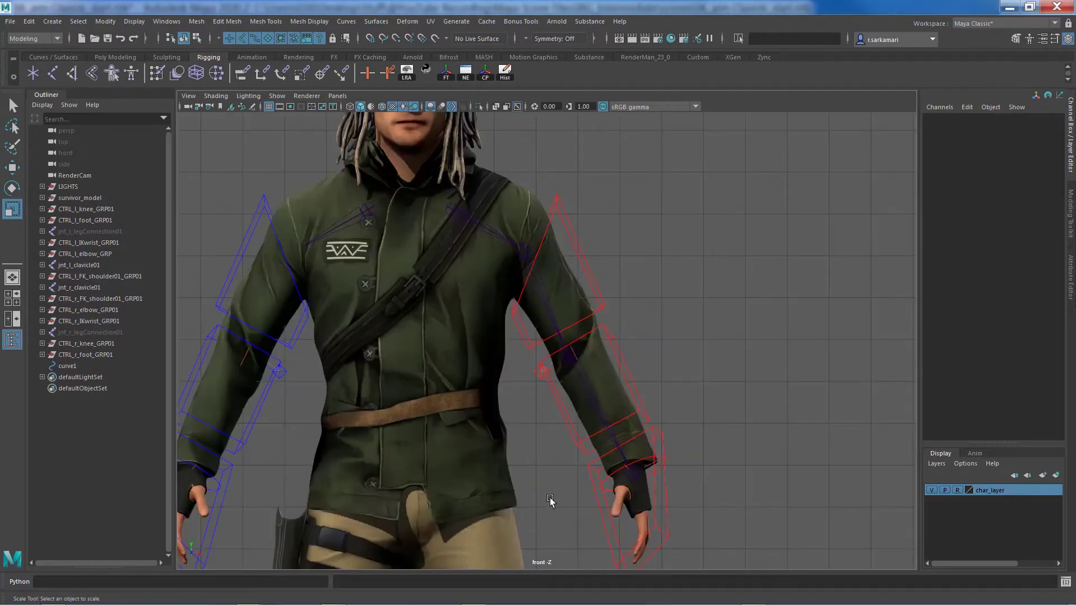
alt+middle_drag(379, 464, 454, 384)
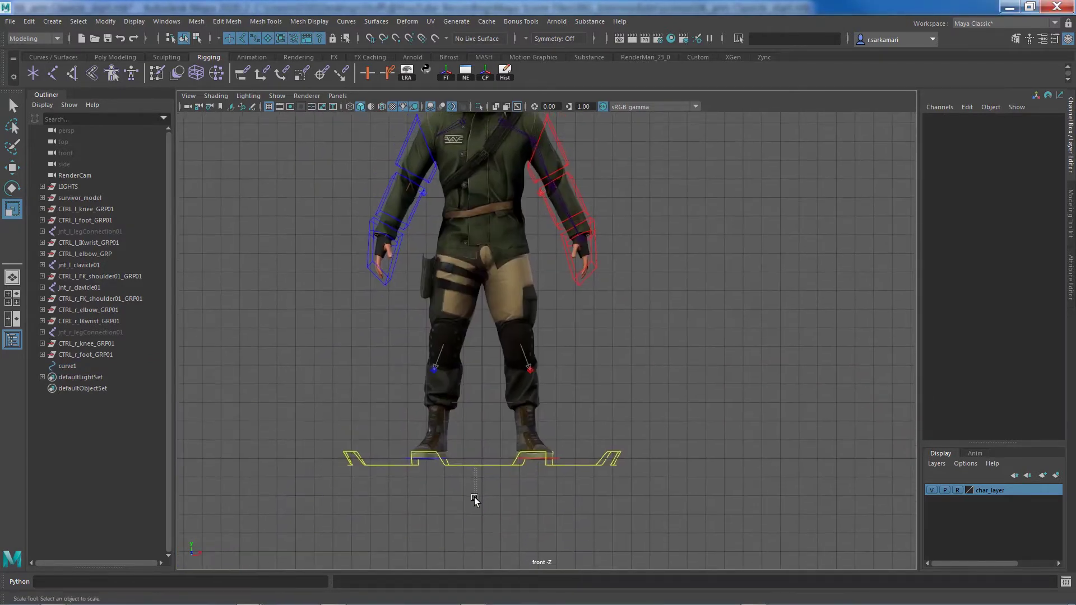
click(475, 463)
key(w)
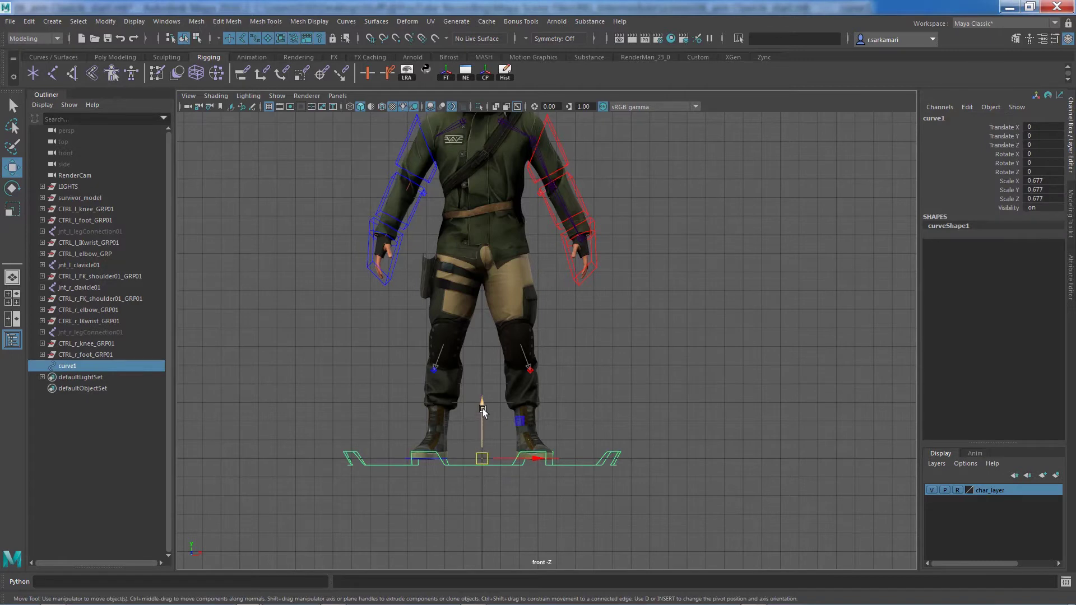
drag(482, 408, 483, 399)
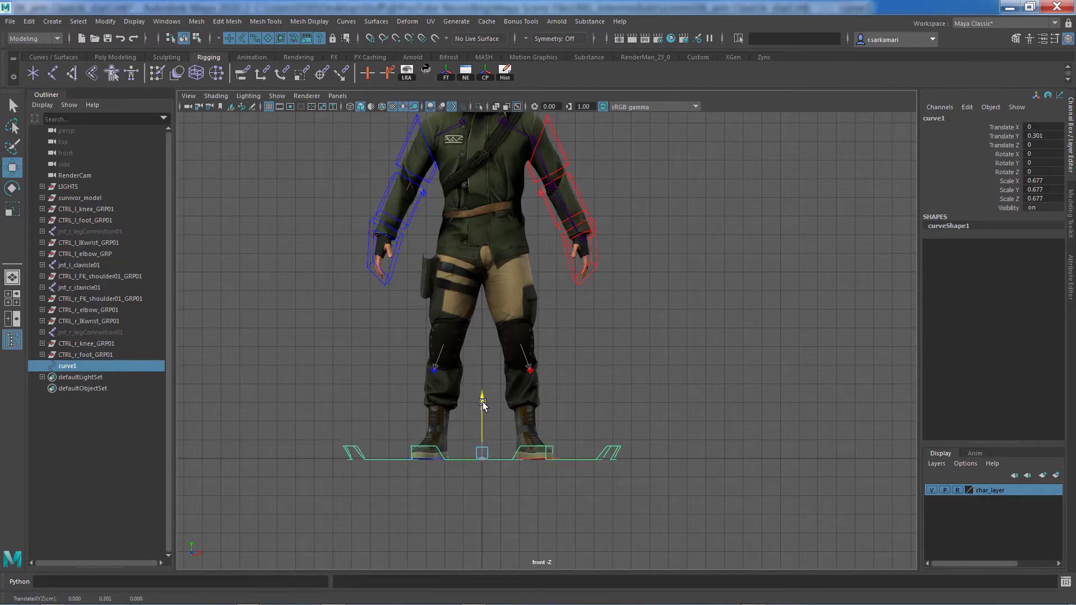
click(1042, 136)
text(0.5)
key(Return)
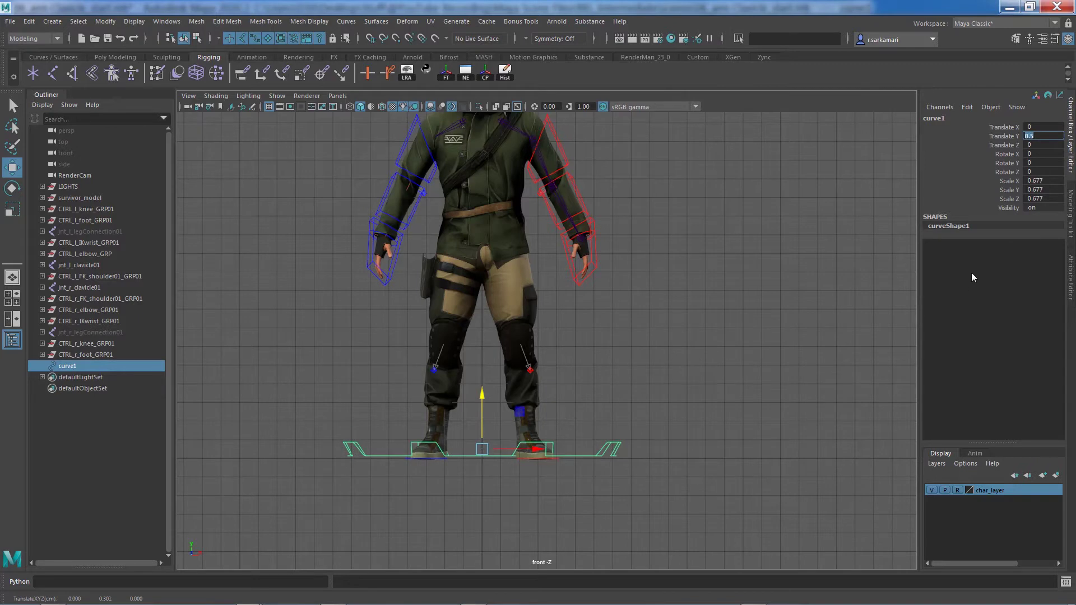
text(0.4)
key(Return)
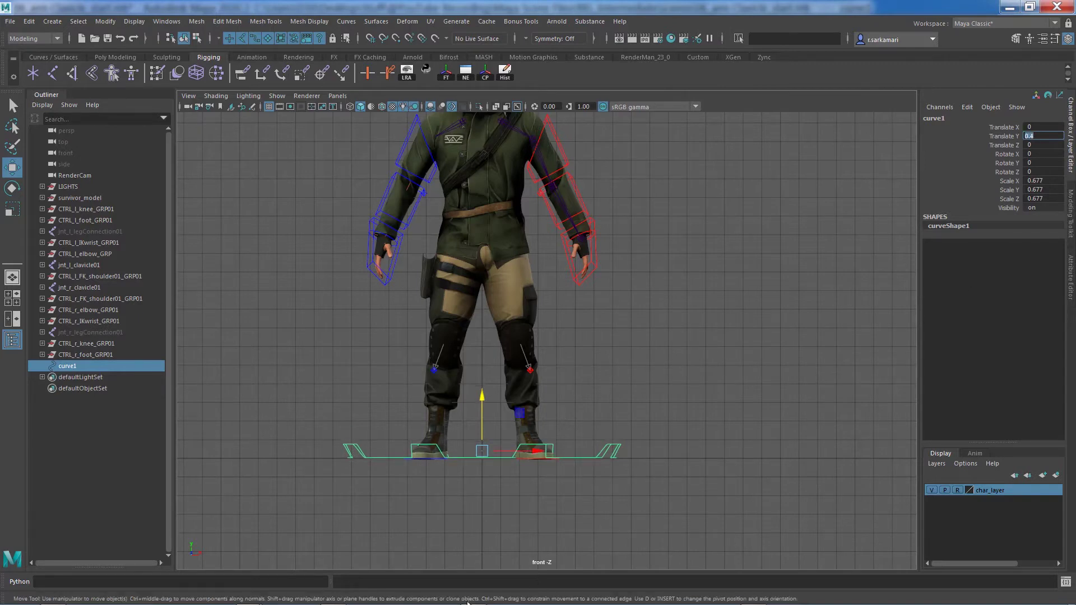
Step: Return to the perspective view and freeze the crown curve's translation, rotation and scale
click(442, 512)
key(space)
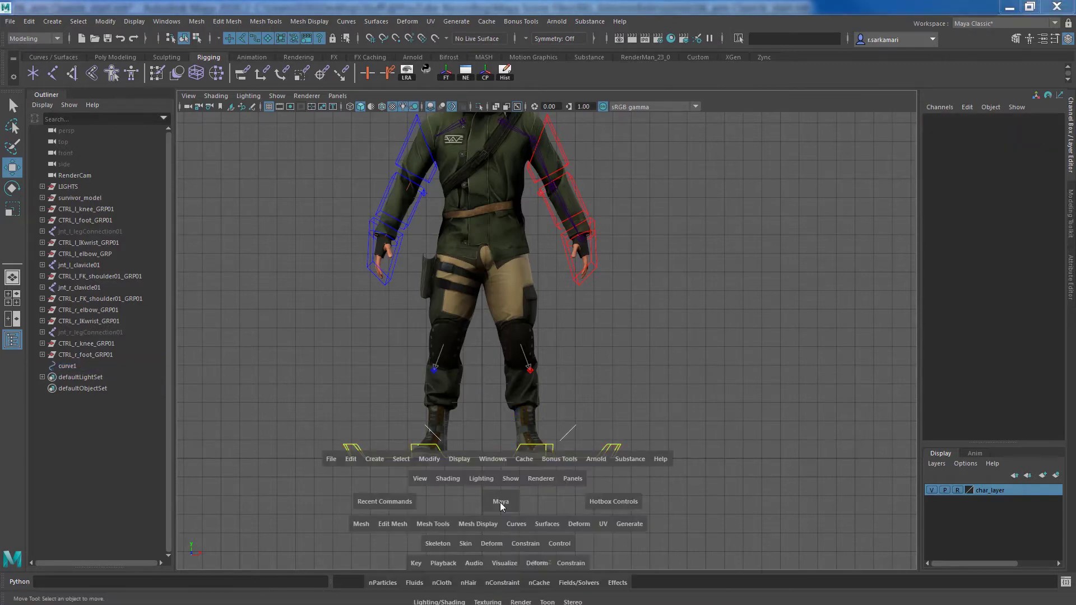
drag(500, 505, 476, 505)
click(416, 503)
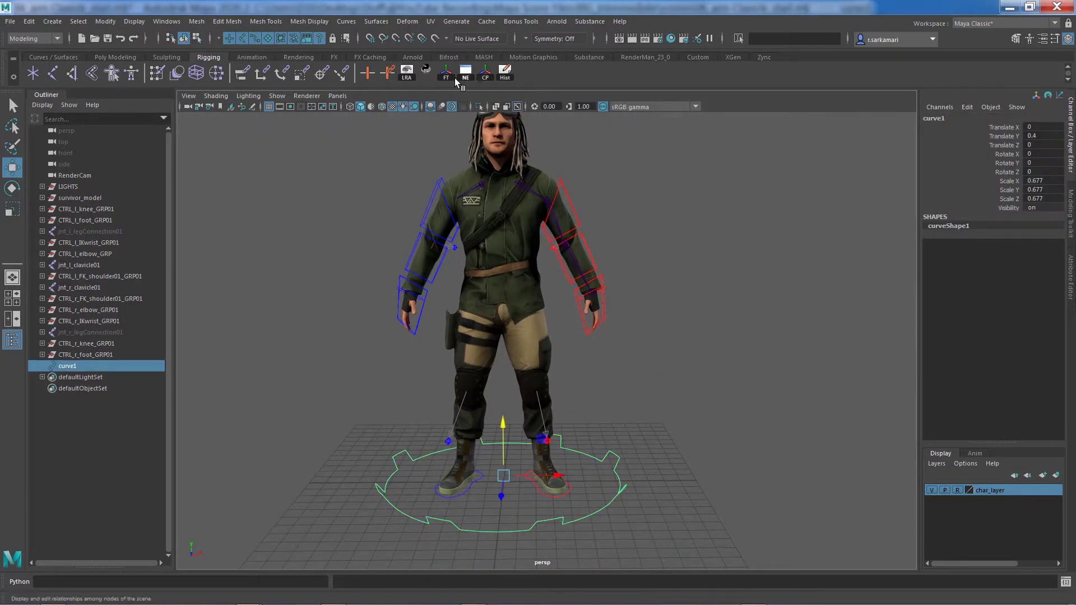
click(447, 72)
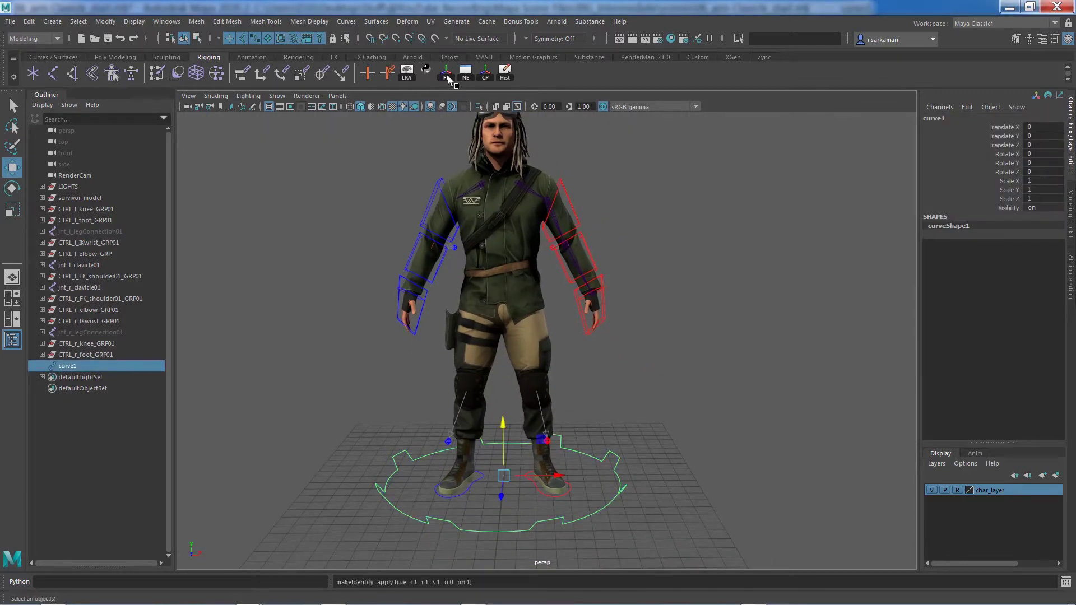
Step: Rename the crown curve as CTRL_global01
double_click(68, 366)
text(c)
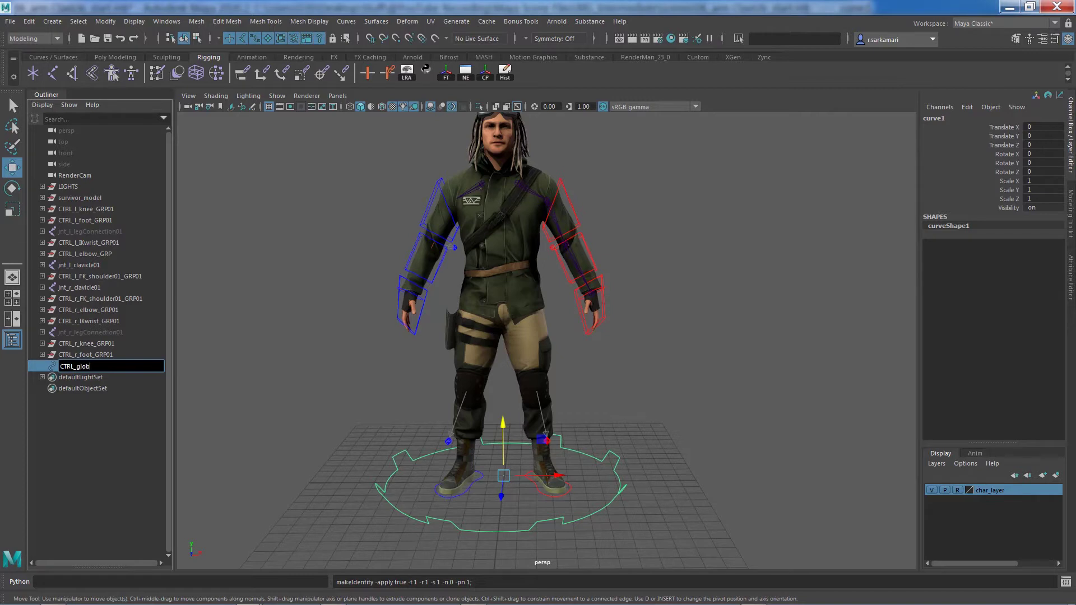
text(TRL_global01)
key(Return)
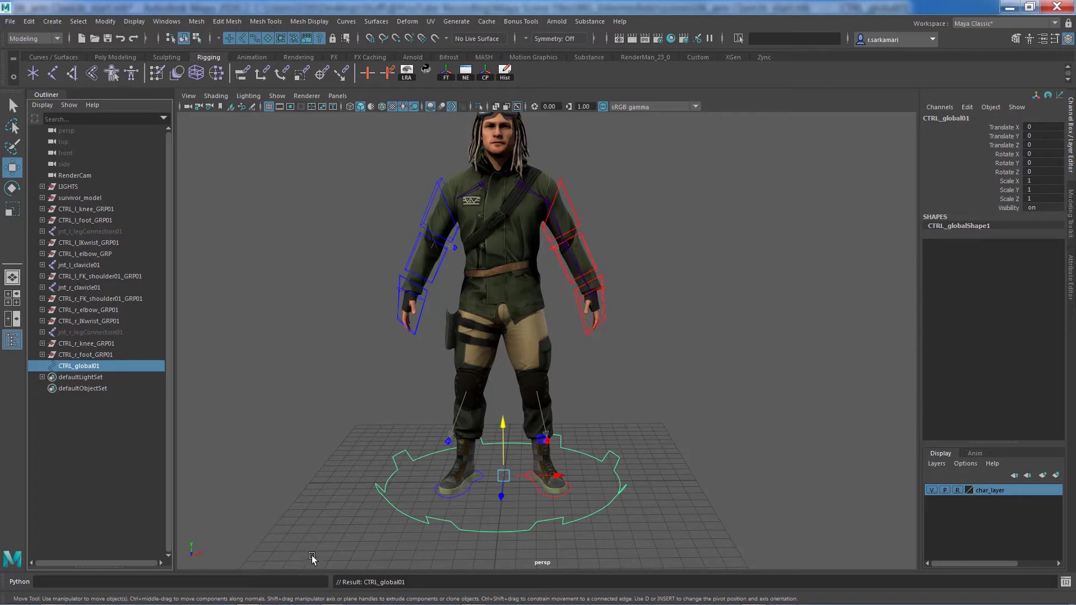
click(328, 512)
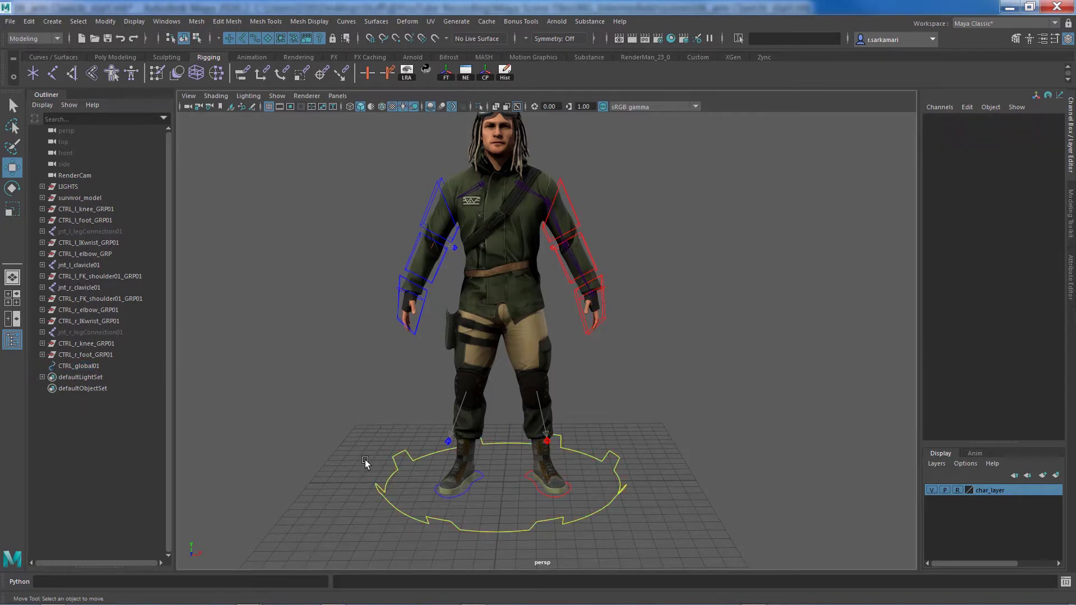
Step: Load a singleRotateControl curve into the scene with the Control Creator and close the tool
alt+drag(364, 461, 394, 430)
alt+middle_drag(394, 430, 431, 414)
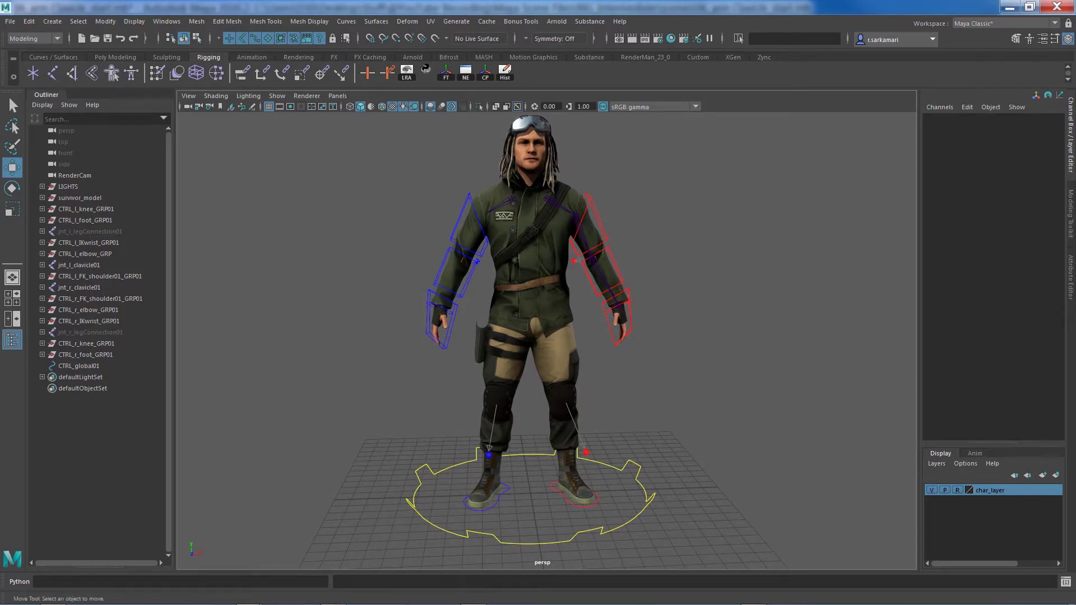
click(426, 69)
drag(667, 303, 824, 115)
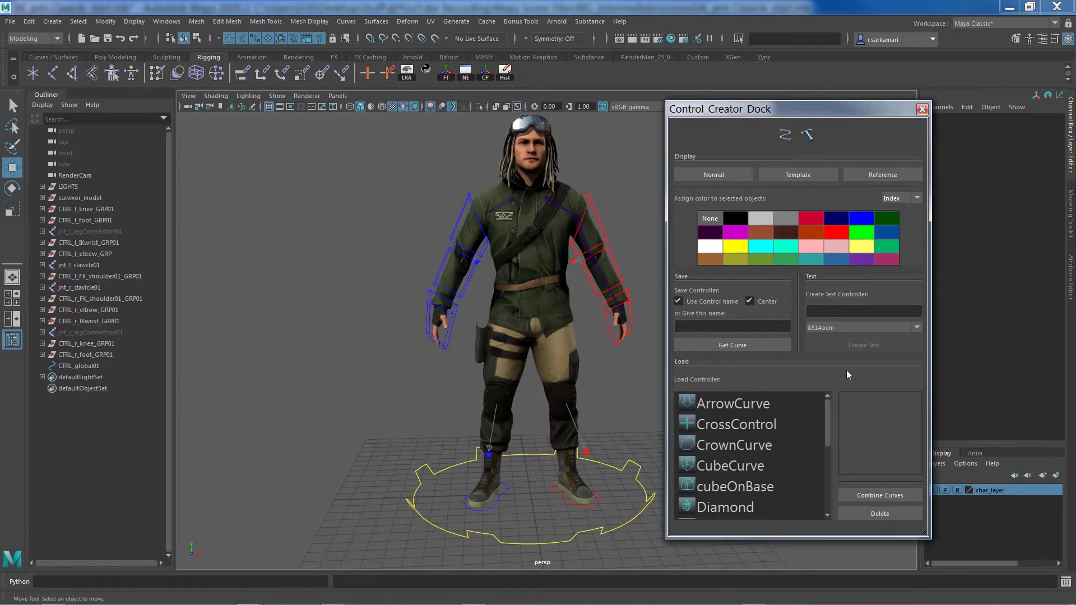
drag(829, 425, 828, 482)
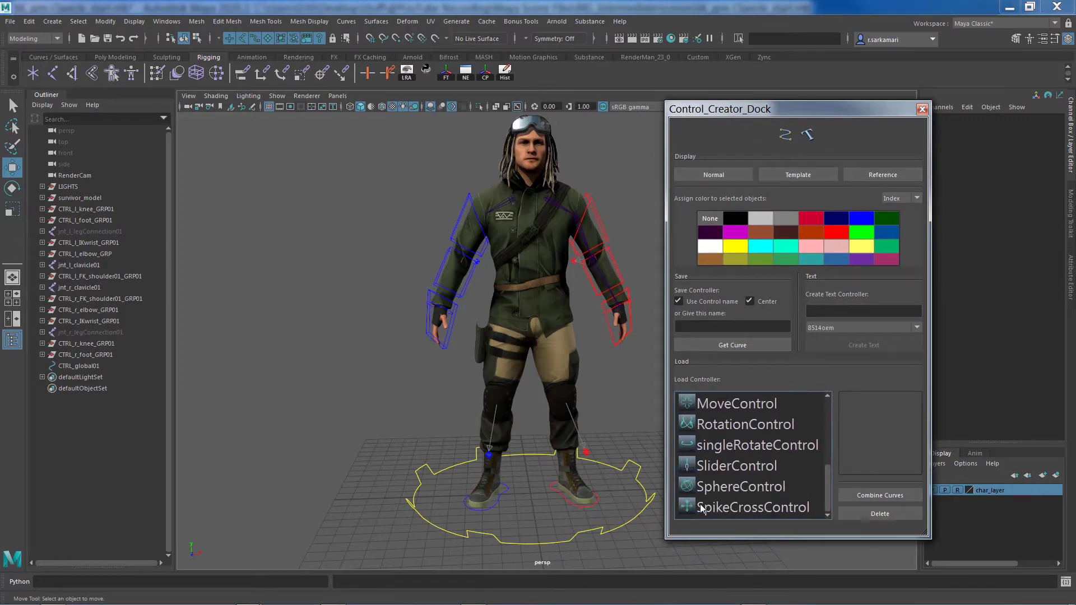
click(684, 446)
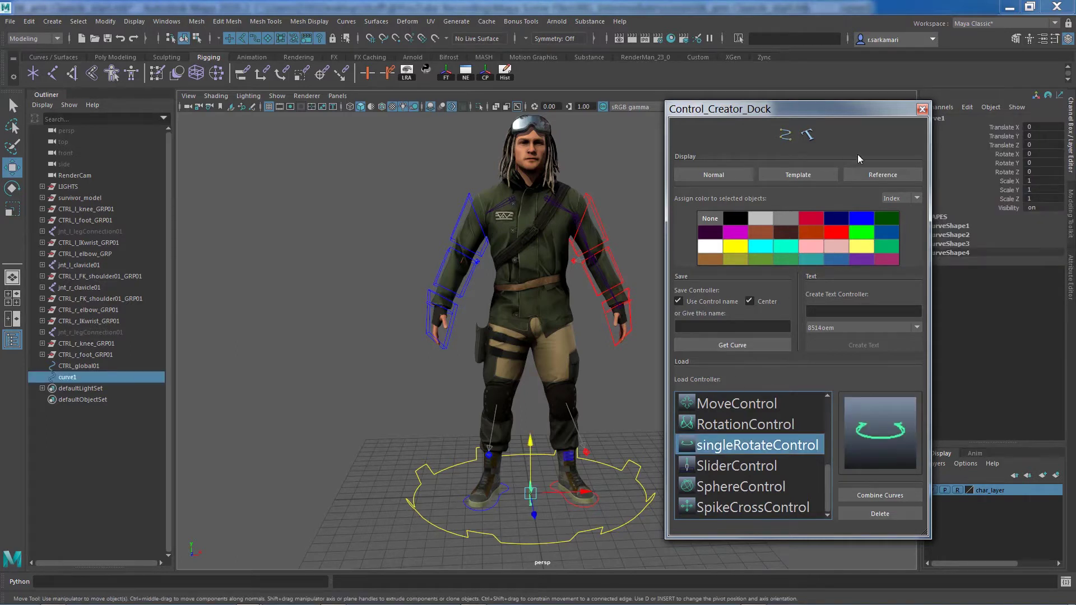
click(922, 108)
Step: Rotate the new rotate-control curve to 90 degrees in X and -90 degrees in Y
key(e)
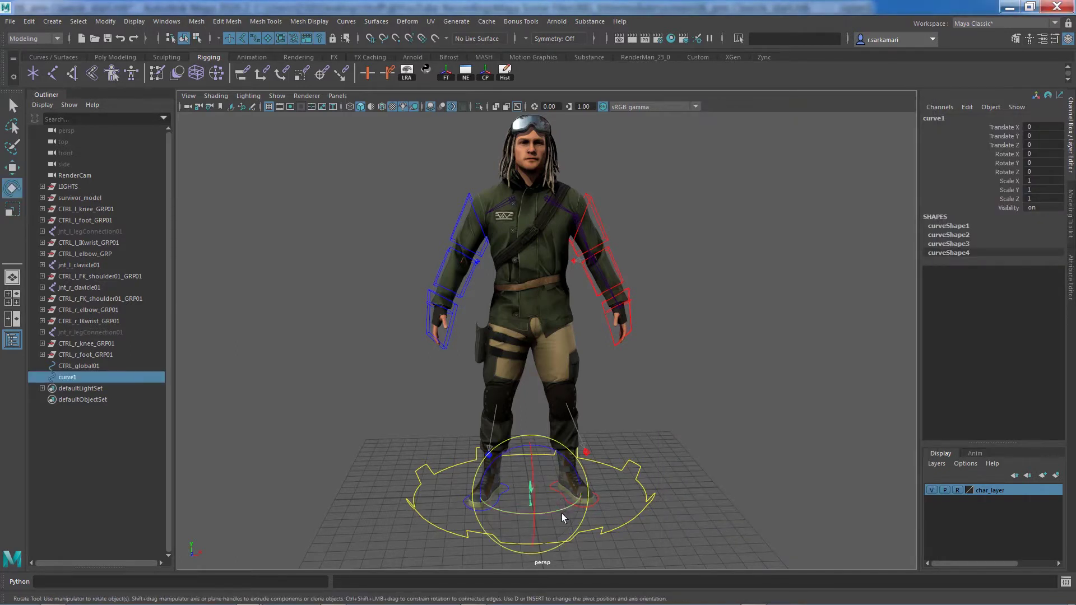
drag(560, 509, 491, 509)
drag(520, 444, 490, 520)
Step: Place the rotate-control curve above the character's left shoulder at about X 3.17, Y 19.2 and scale it uniformly to about 0.555
key(w)
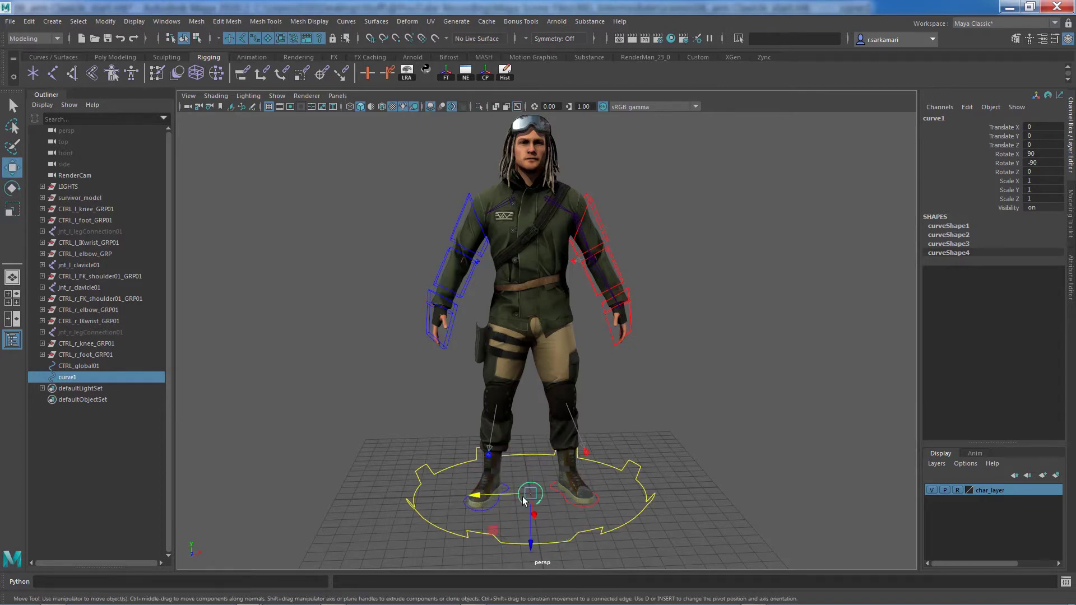
drag(527, 546, 560, 222)
drag(486, 163, 539, 178)
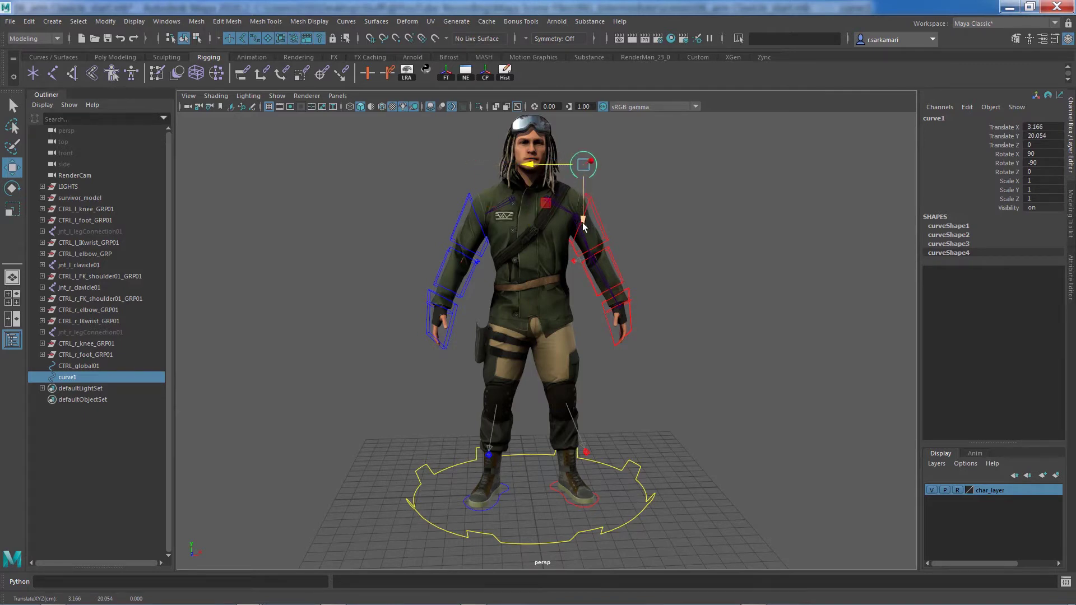
drag(583, 223, 583, 232)
key(r)
drag(583, 173, 583, 212)
key(w)
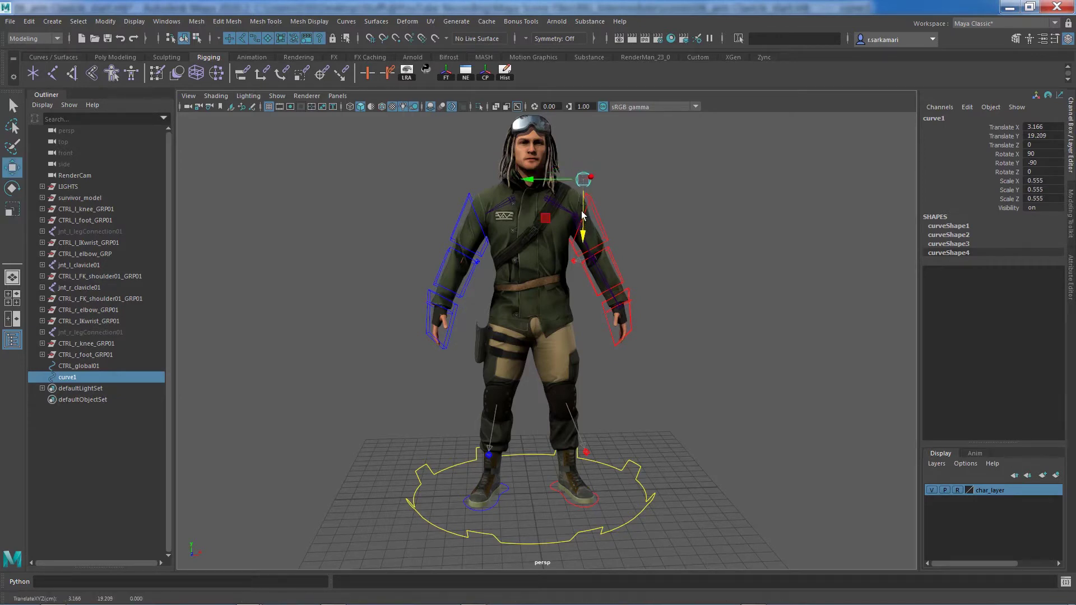
Step: Rename the rotate-control curve above the left shoulder as CTRL_l_clavicle01
key(f)
alt+right_drag(667, 362, 275, 365)
alt+drag(274, 364, 153, 386)
alt+right_drag(153, 387, 291, 383)
alt+drag(291, 382, 281, 371)
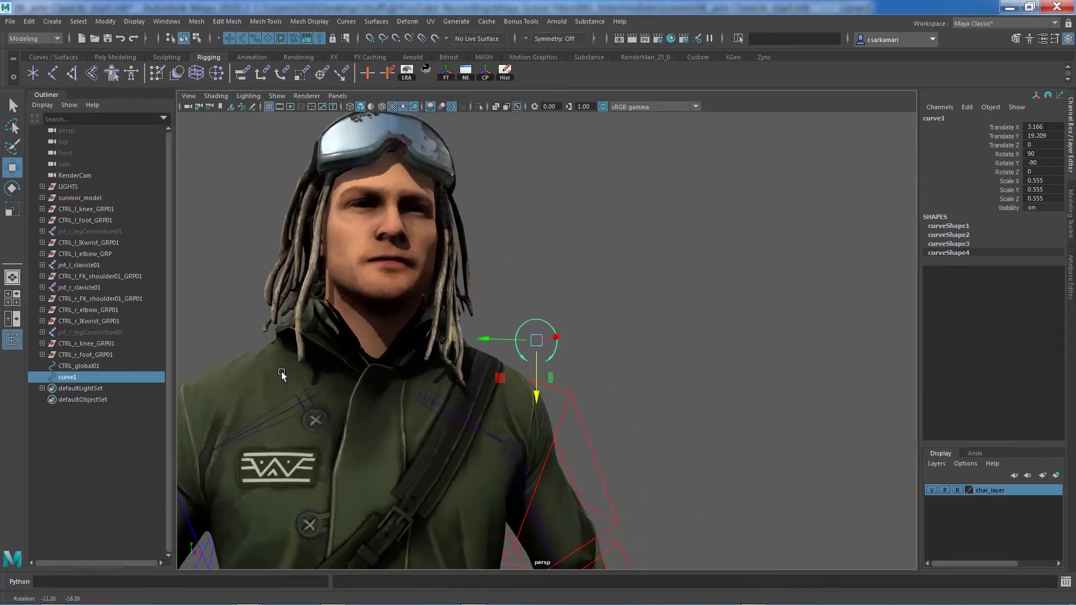
alt+right_drag(314, 364, 381, 354)
alt+drag(380, 354, 375, 354)
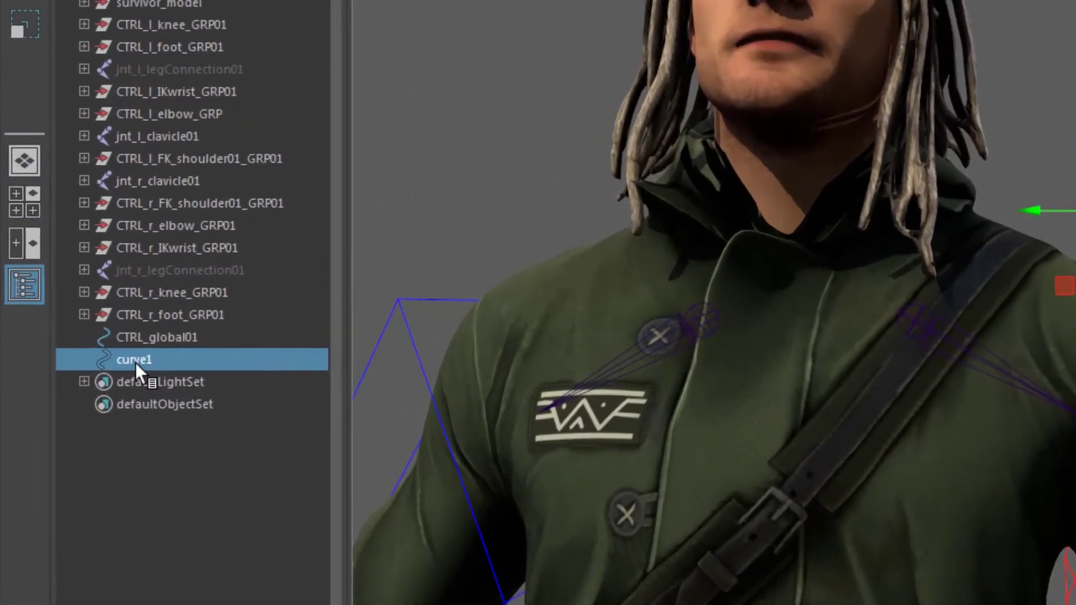
double_click(68, 377)
text(CTRL_l)
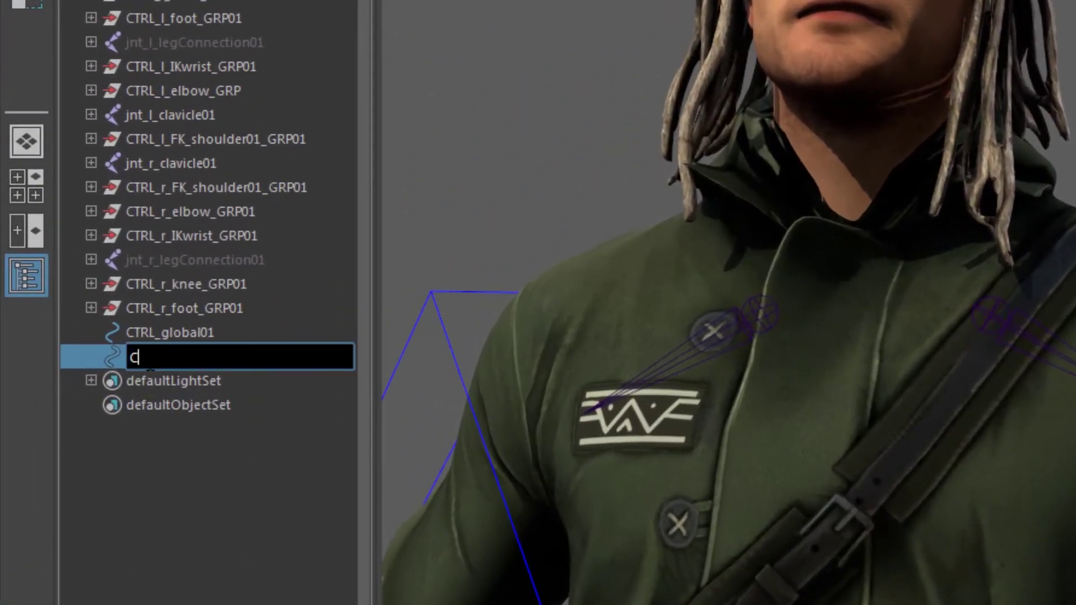
text(_clavicle01)
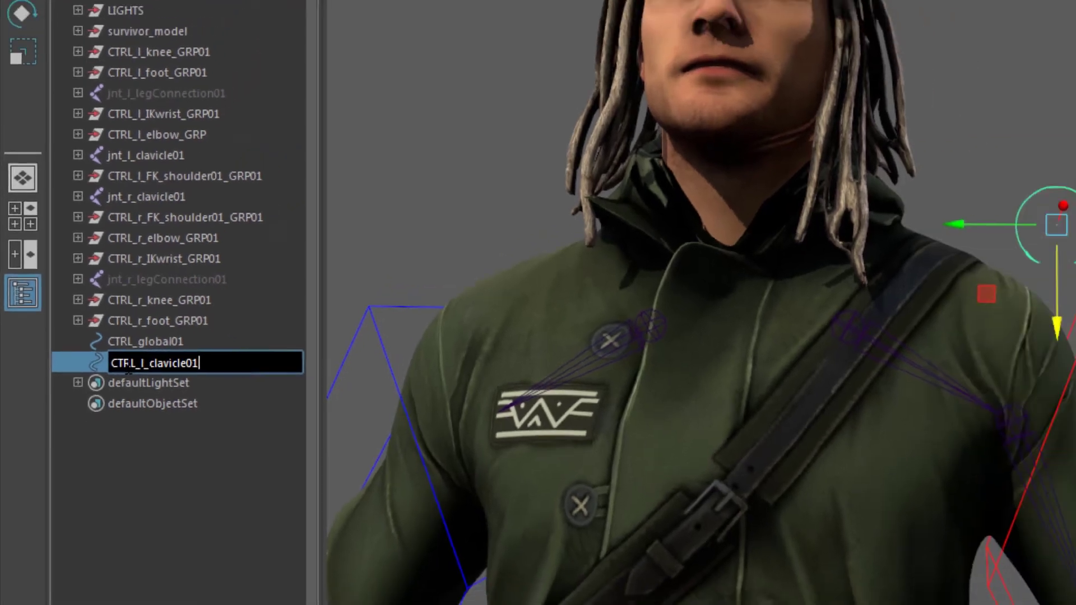
key(Return)
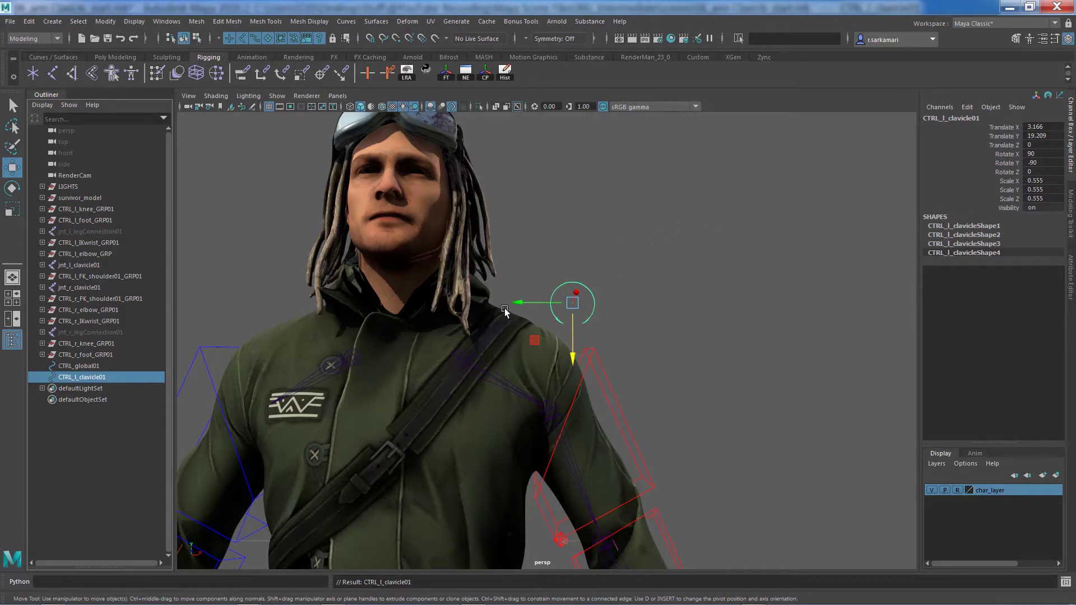
Step: Freeze the transforms of CTRL_l_clavicle01 and place its pivot on the inner end of the left clavicle joint
click(447, 73)
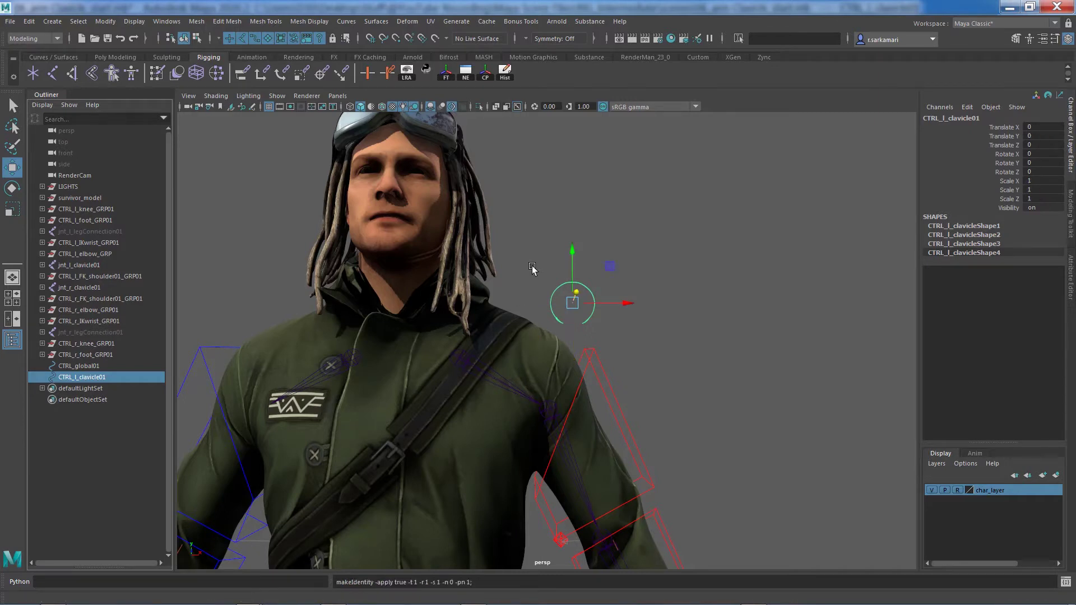
key(d)
drag(572, 304, 457, 358)
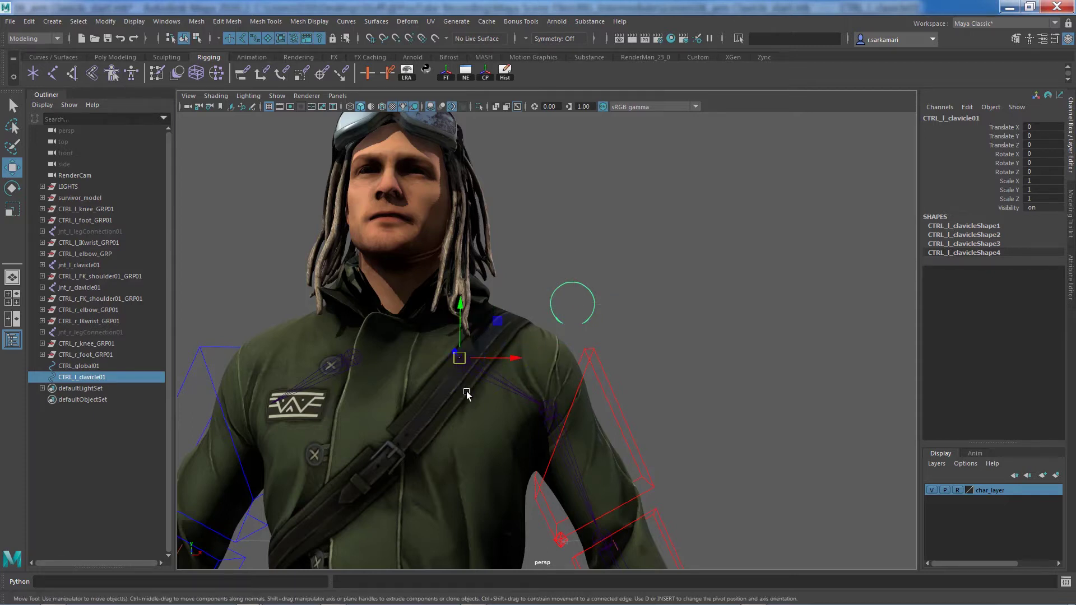
click(390, 106)
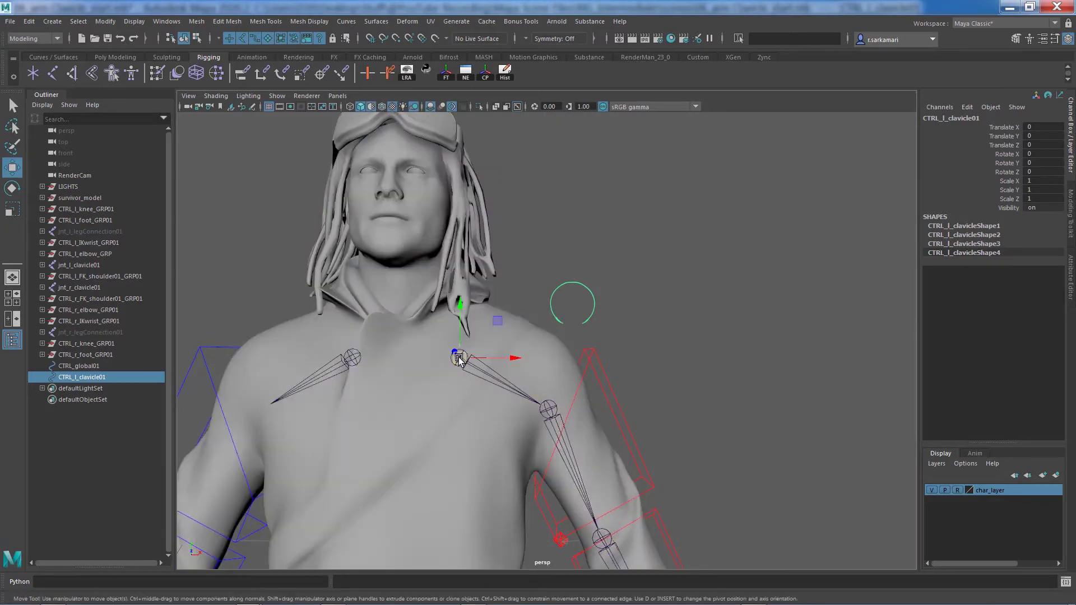
click(458, 359)
mouse_move(551, 465)
alt+mouse_down()
mouse_move(461, 490)
mouse_move(364, 495)
mouse_move(540, 475)
alt+mouse_up()
alt+right_drag(540, 475, 432, 394)
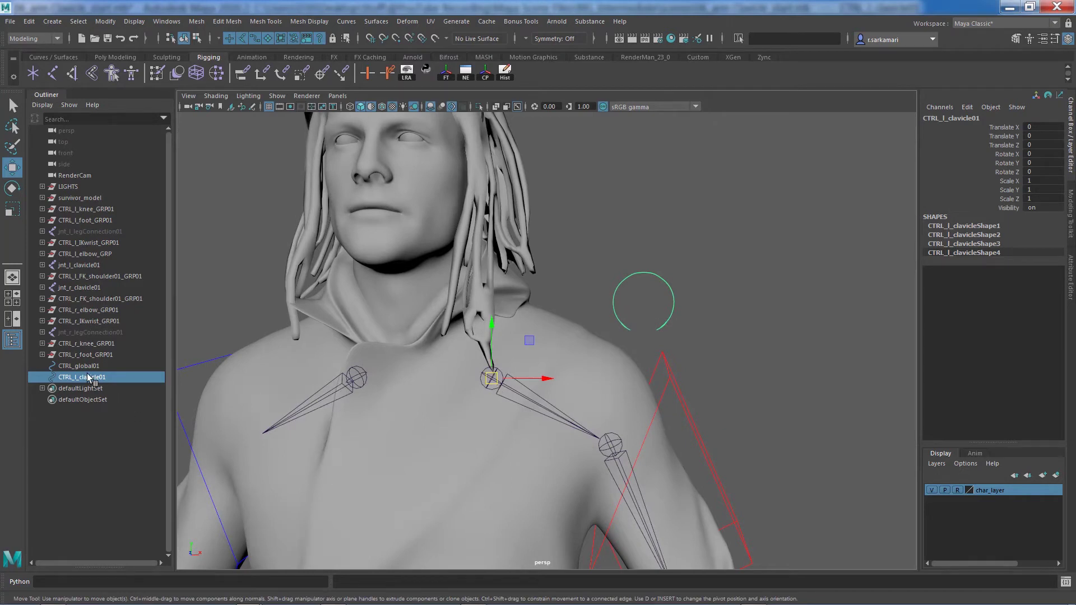
Step: Group the left clavicle control curve on its own and rename the group as CTRL_l_clavicle_GRP01
key(ctrl+g)
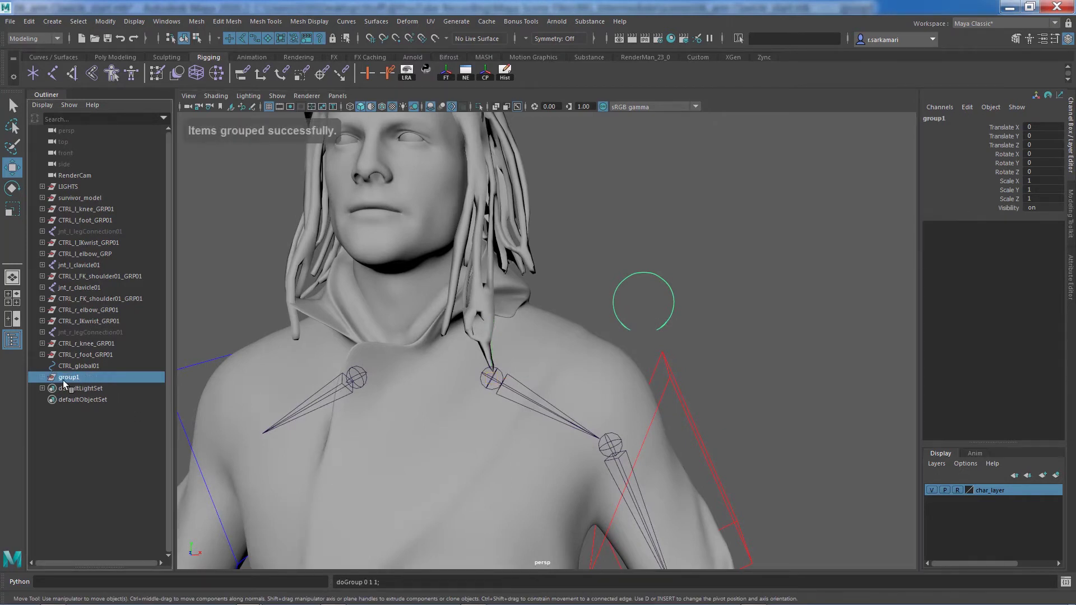
double_click(70, 379)
click(42, 377)
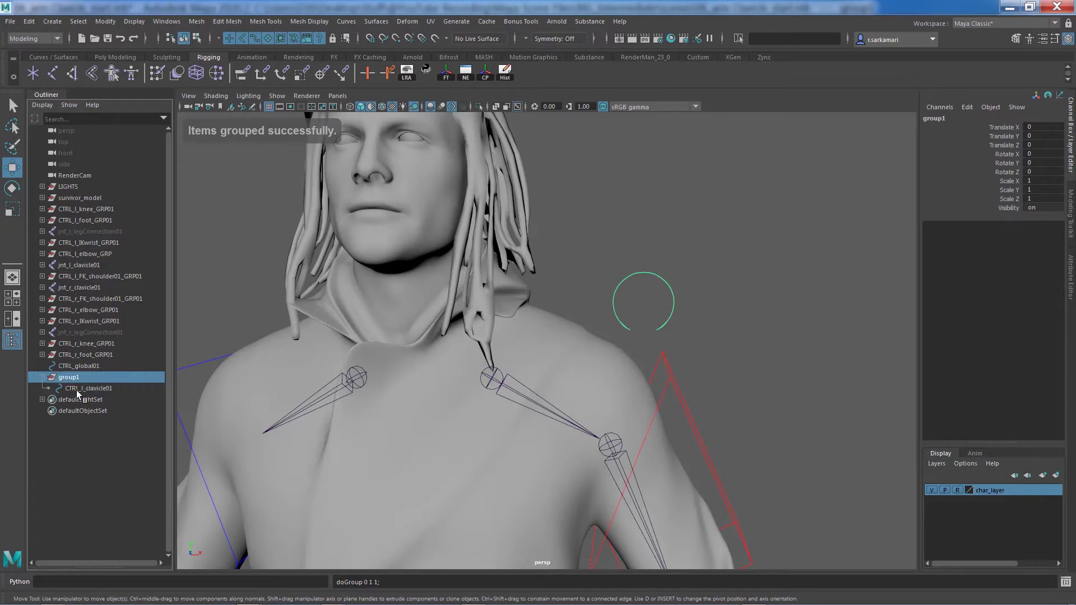
double_click(77, 389)
key(ctrl+c)
double_click(71, 377)
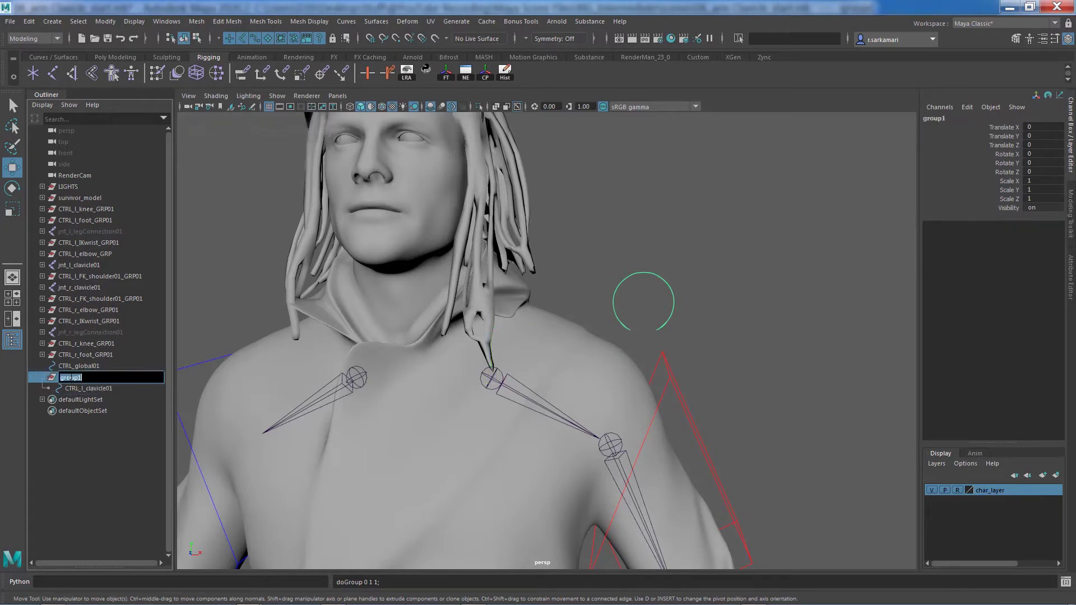
key(BackSpace)
key(ctrl+v)
text(_GRP01)
key(Return)
Step: Color the CTRL_l_clavicle01 curve red with the Control Creator and close the tool
scroll(625, 293, down, 5)
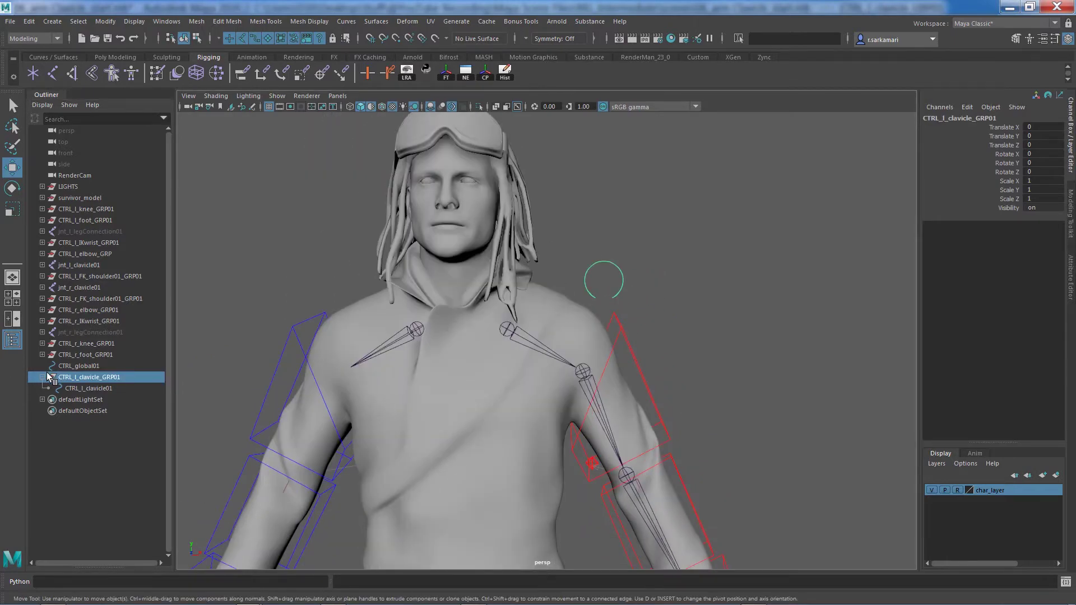
click(72, 389)
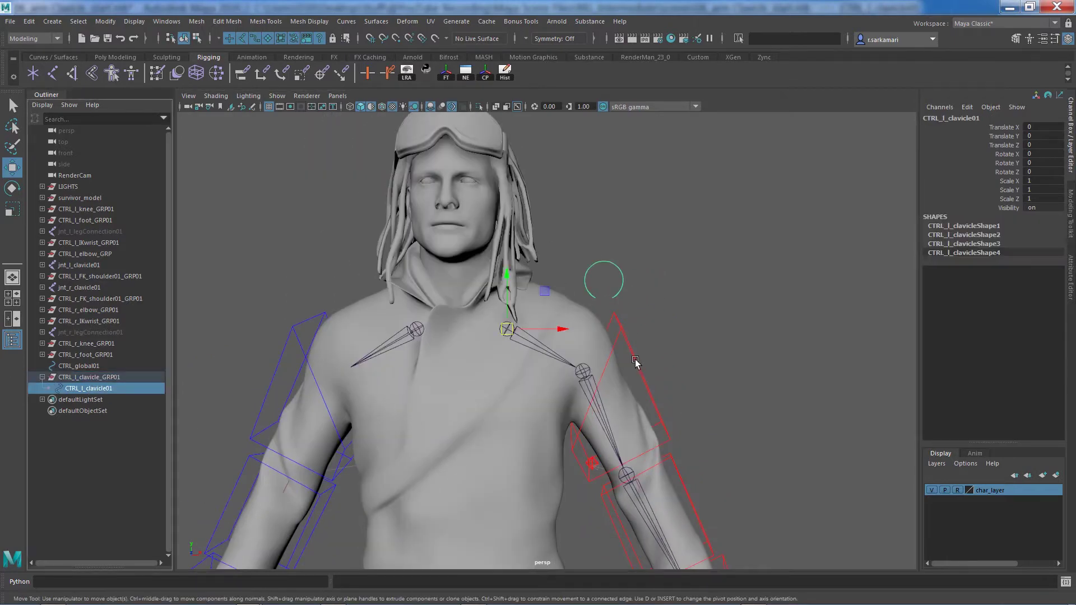
click(660, 319)
click(604, 269)
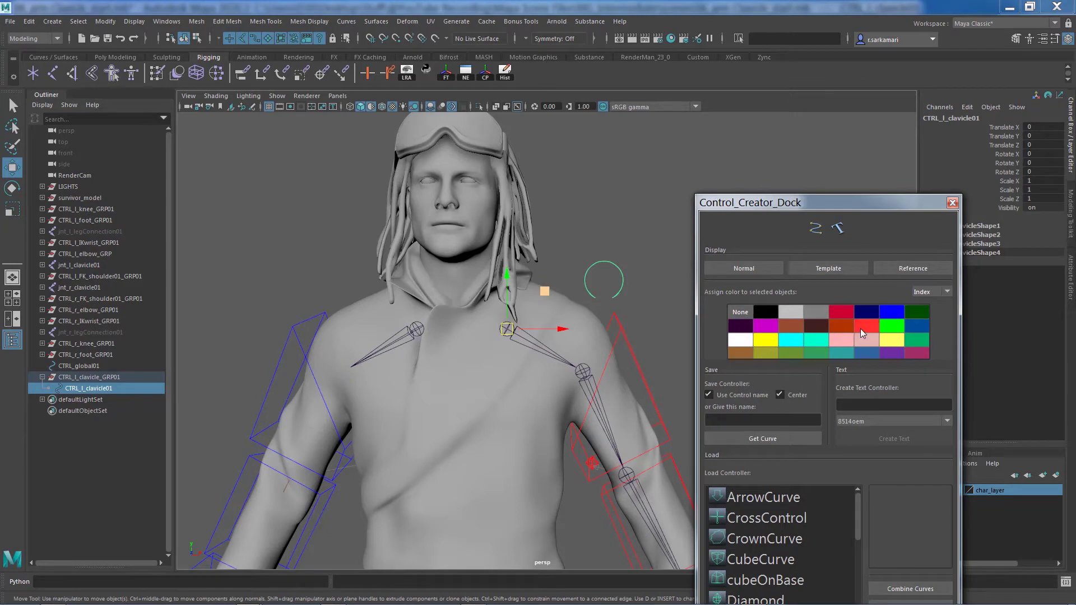
scroll(643, 252, down, 2)
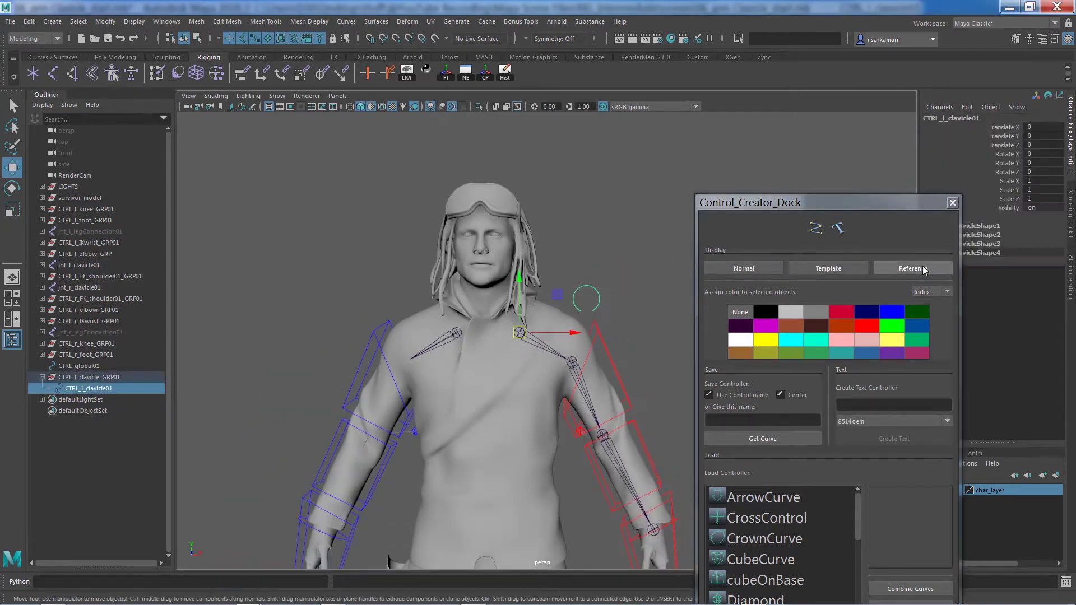
drag(1011, 182, 1011, 199)
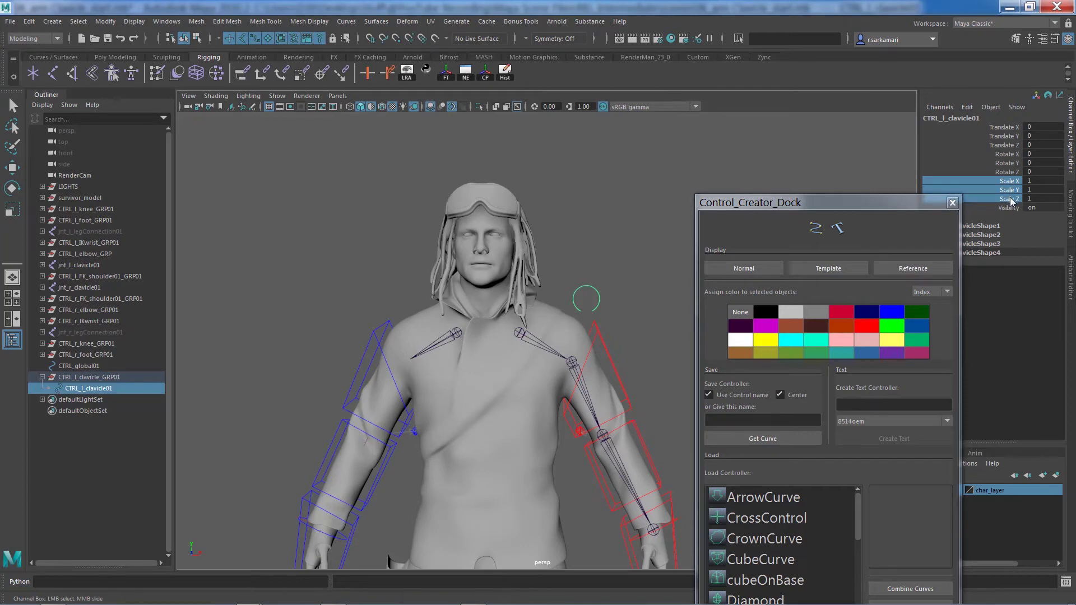
click(952, 202)
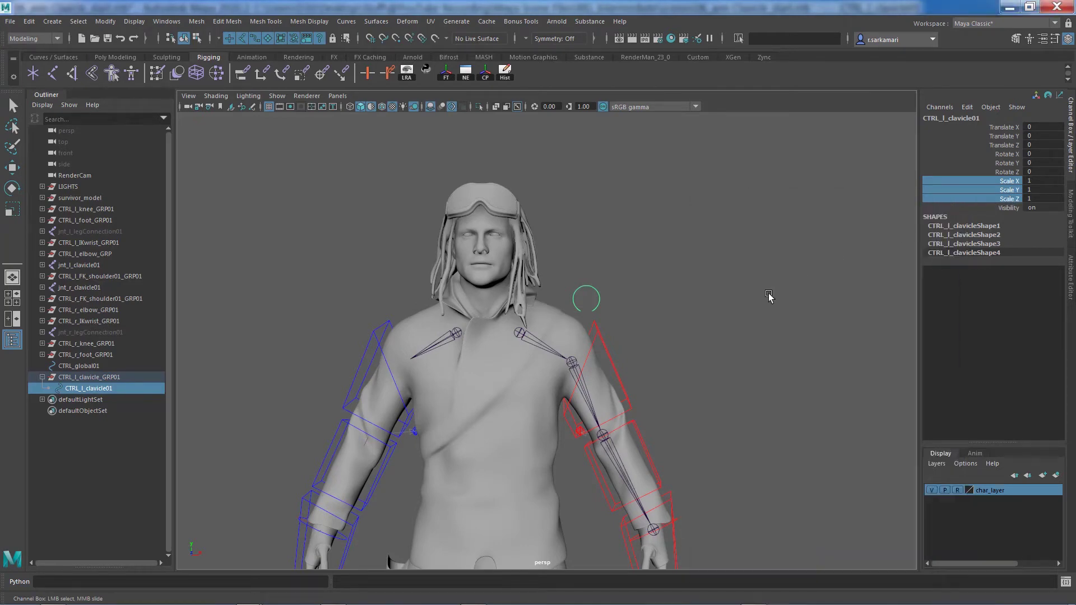
alt+drag(768, 296, 624, 248)
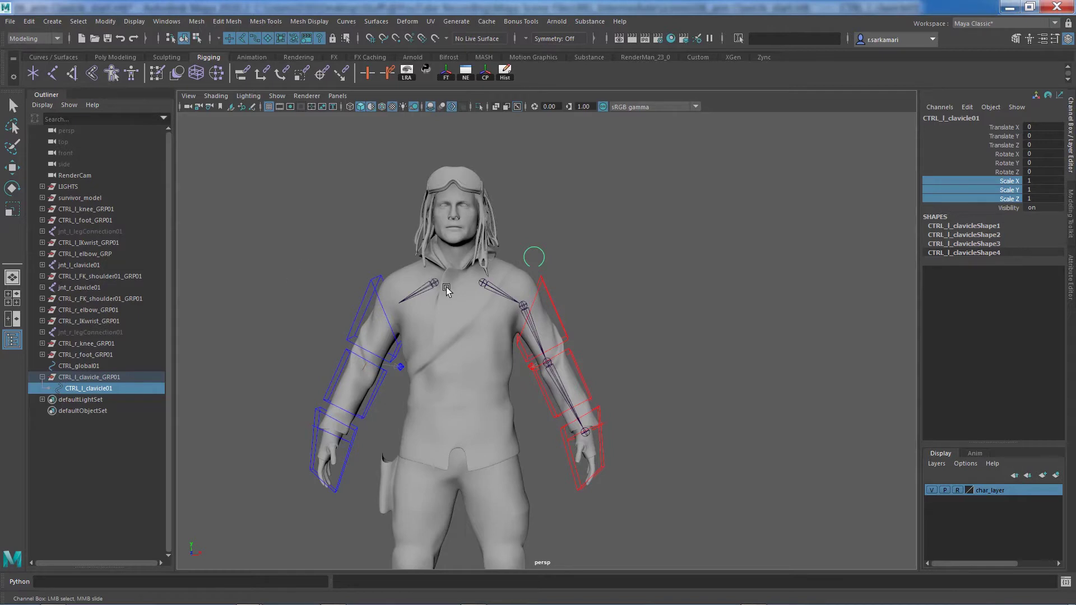
click(618, 251)
key(w)
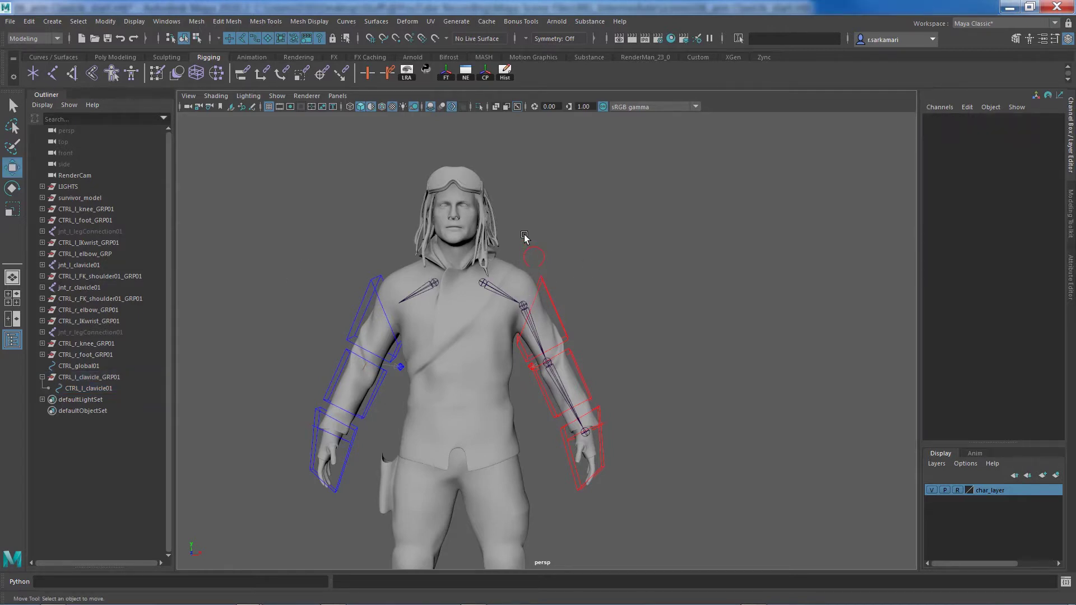
Step: Duplicate CTRL_l_clavicle_GRP01, group the copy, and mirror it to the character's right side with Scale X -1
click(537, 268)
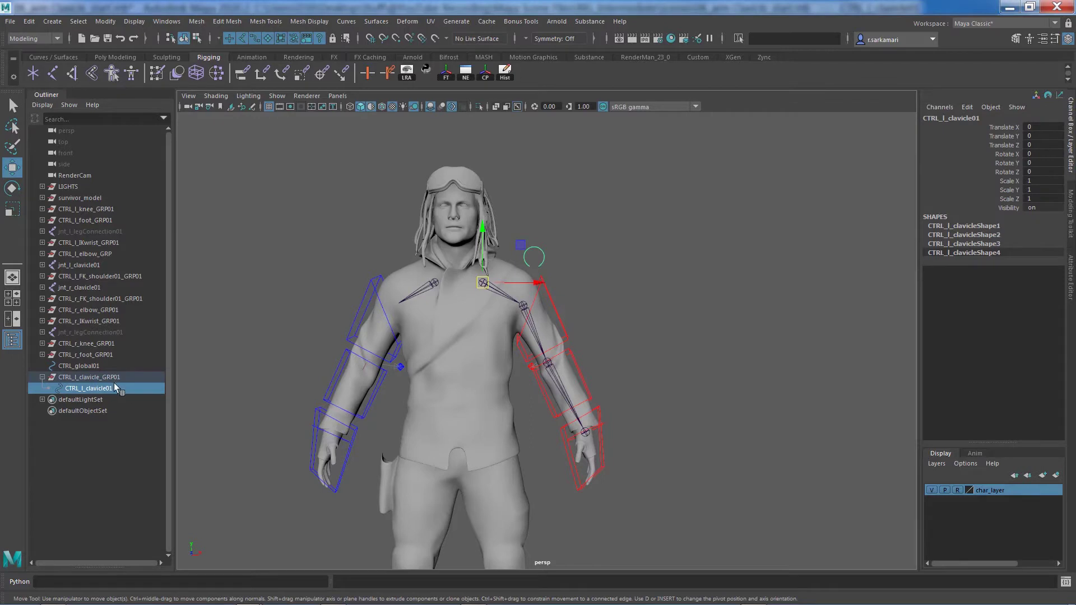
click(96, 379)
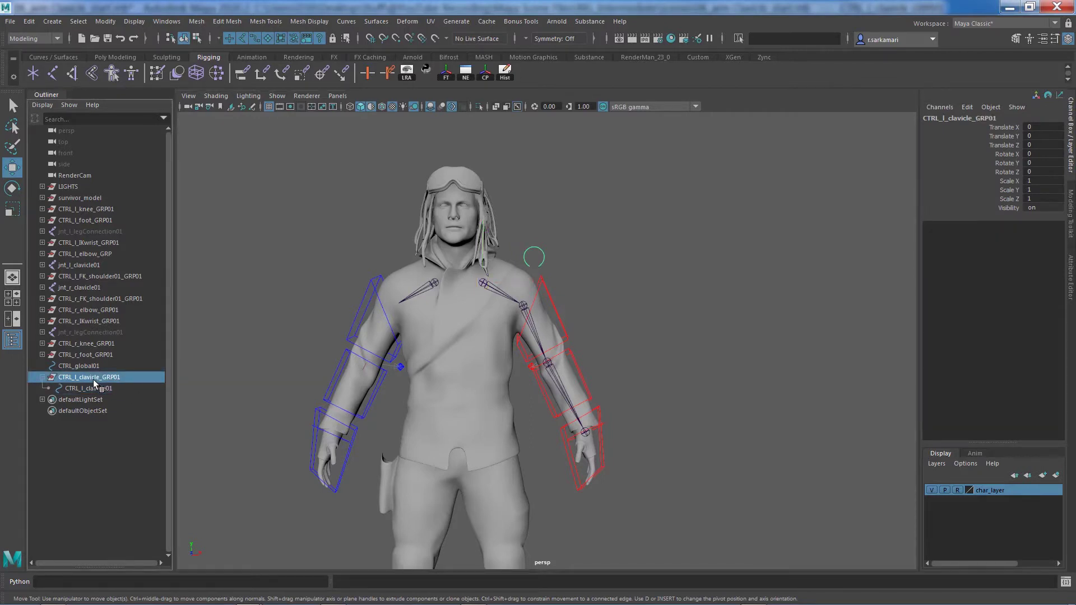
key(ctrl+d)
key(ctrl+g)
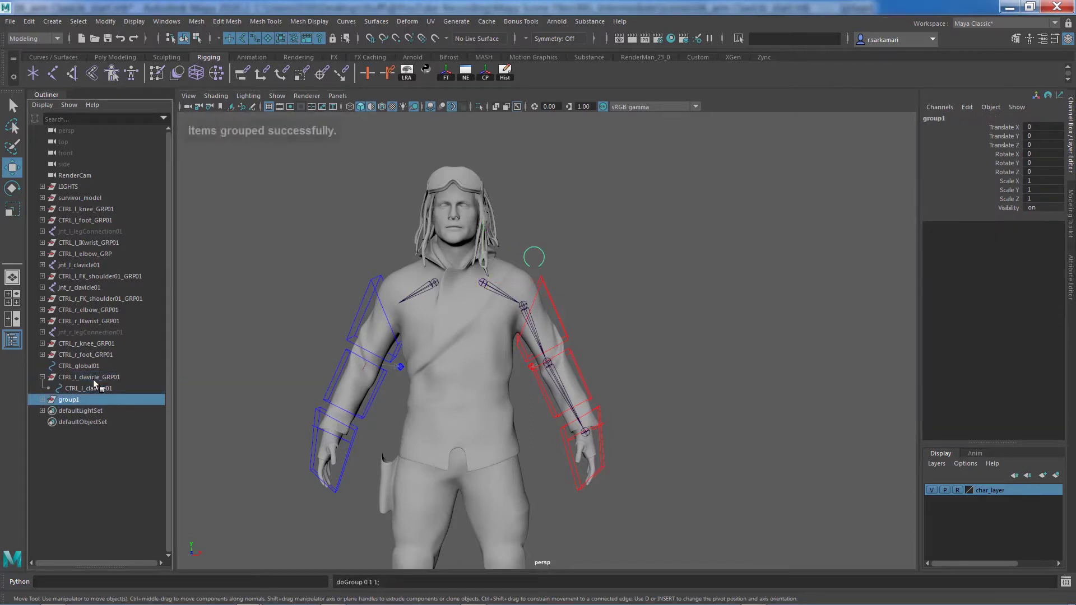
click(1033, 181)
text(-1)
key(Return)
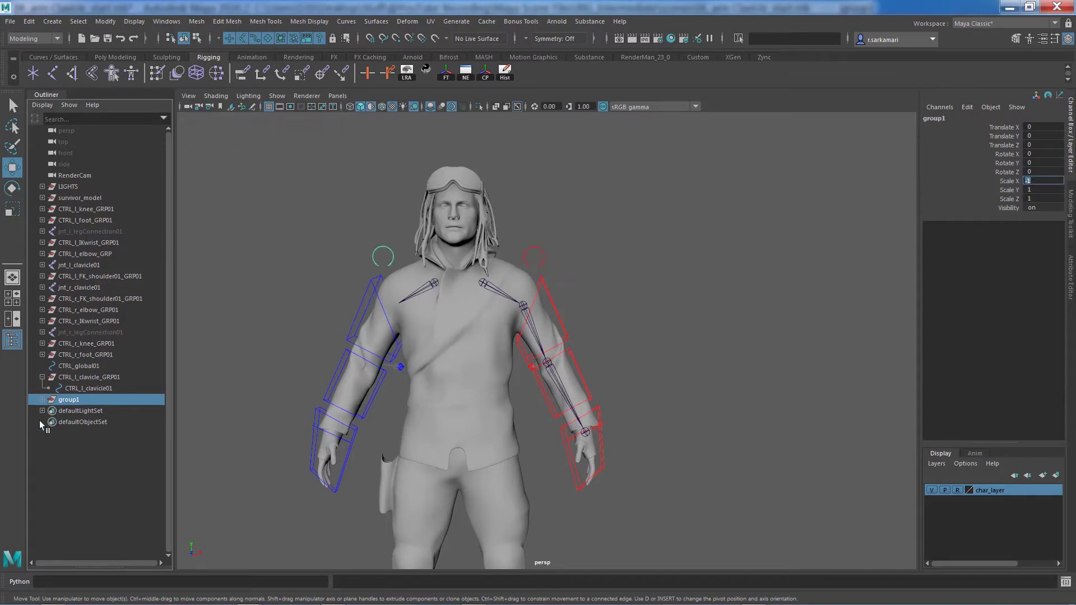
Step: Unparent the mirrored clavicle group from its temporary parent group and delete the empty parent
click(43, 400)
click(72, 413)
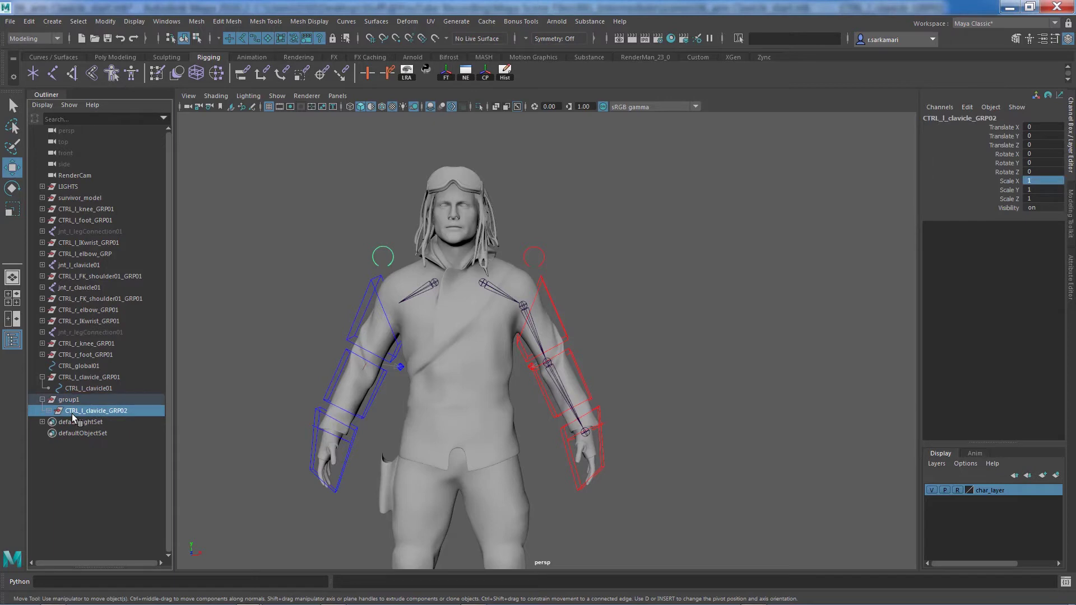
key(shift+p)
click(68, 399)
key(Delete)
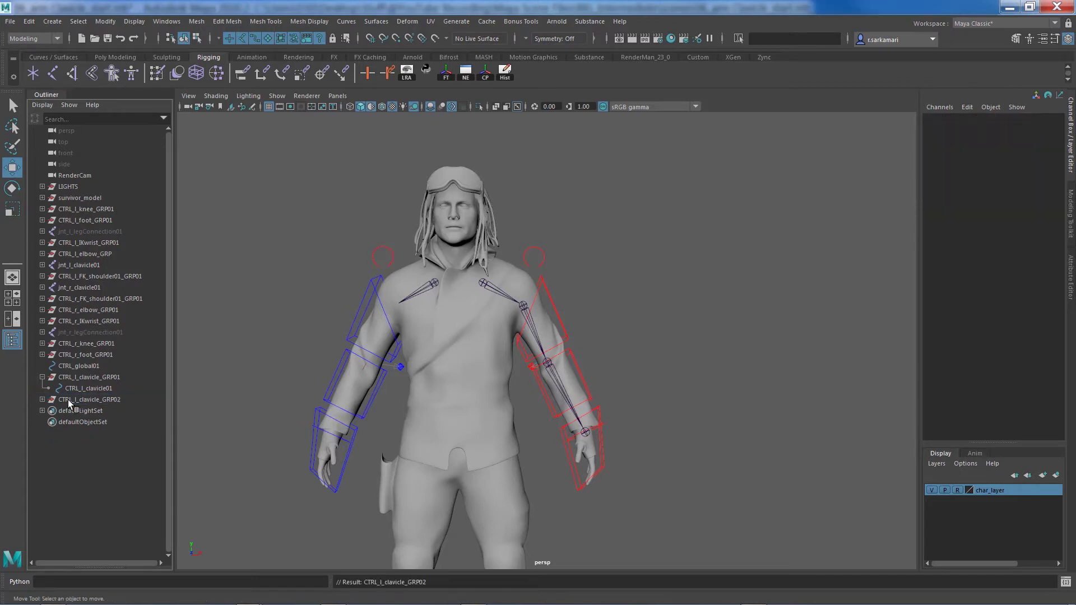
Step: Rename the mirrored group as CTRL_r_clavicle_GRP02 and the control curve inside it as CTRL_r_clavicle01
double_click(68, 399)
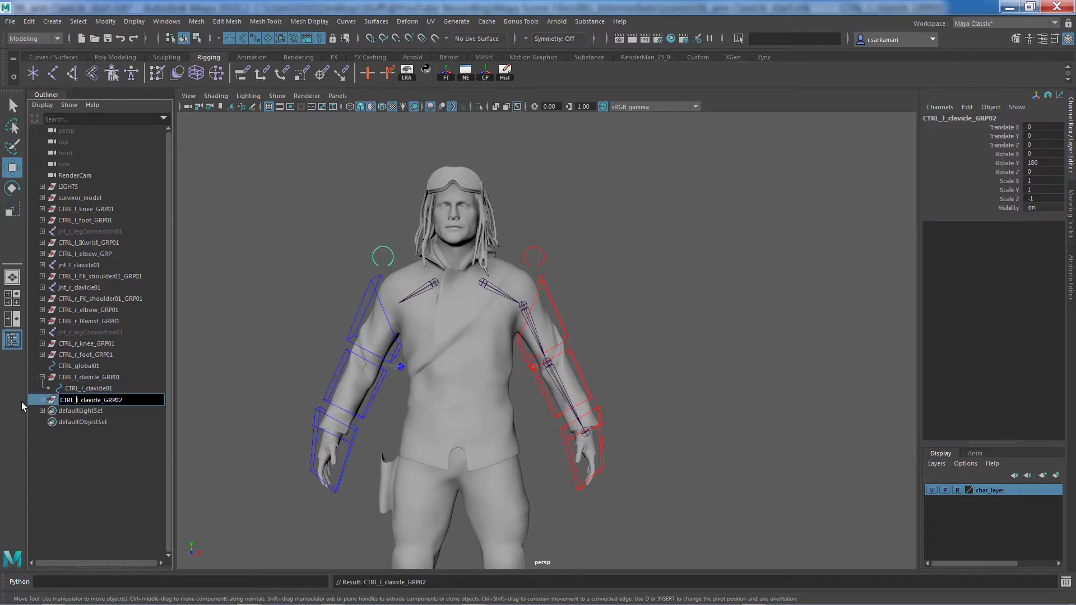
text(r)
key(Return)
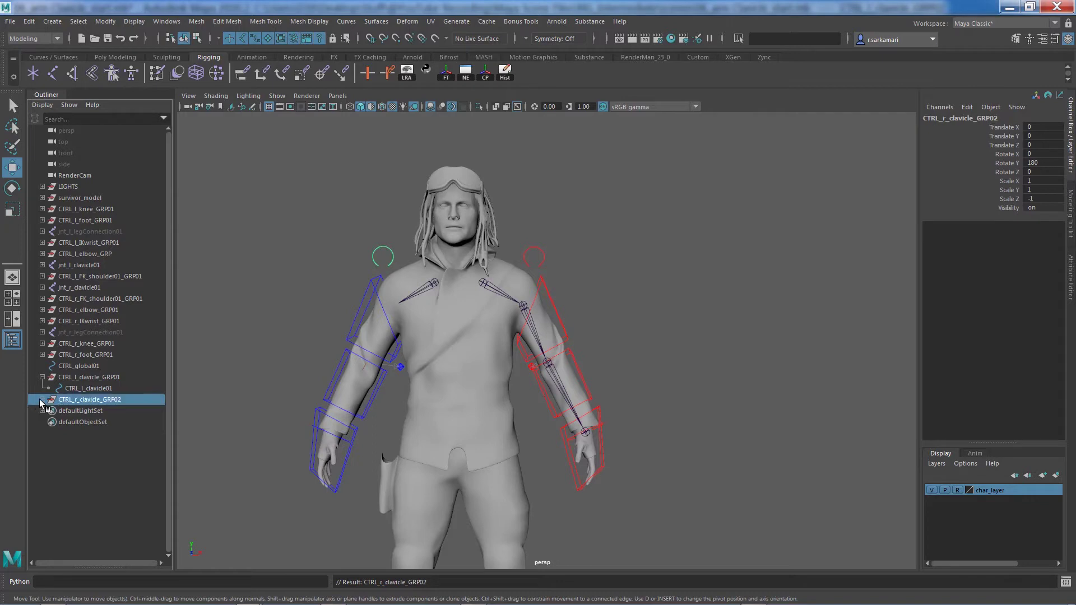
click(42, 399)
double_click(79, 411)
click(86, 411)
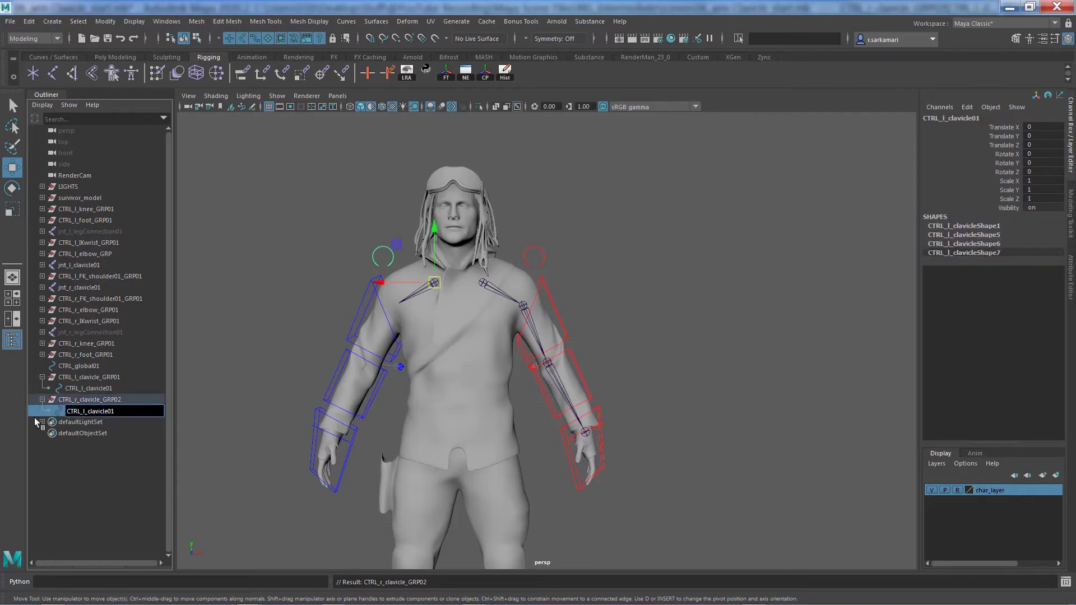
key(BackSpace)
text(r)
key(Return)
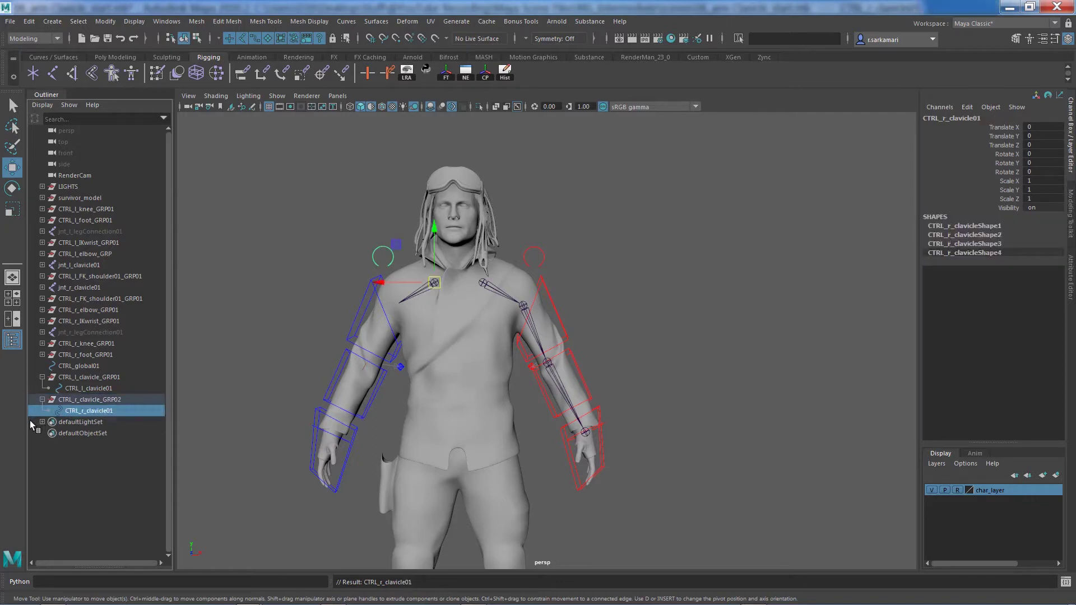
Step: Change the number suffix of the right clavicle group so that its name is CTRL_r_clavicle_GRP01
click(112, 399)
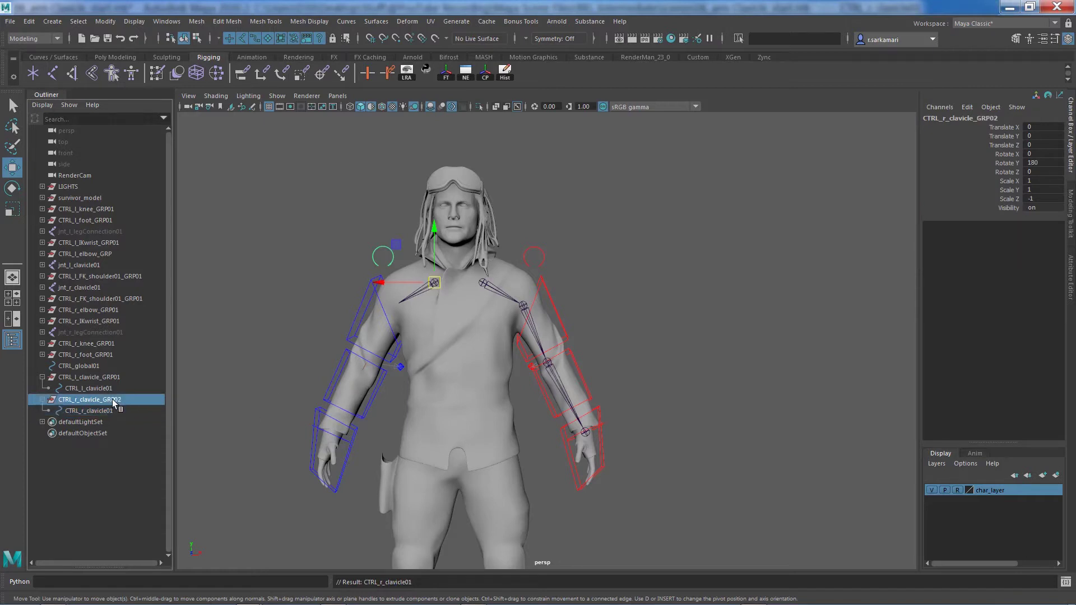
double_click(112, 399)
text(1)
key(Return)
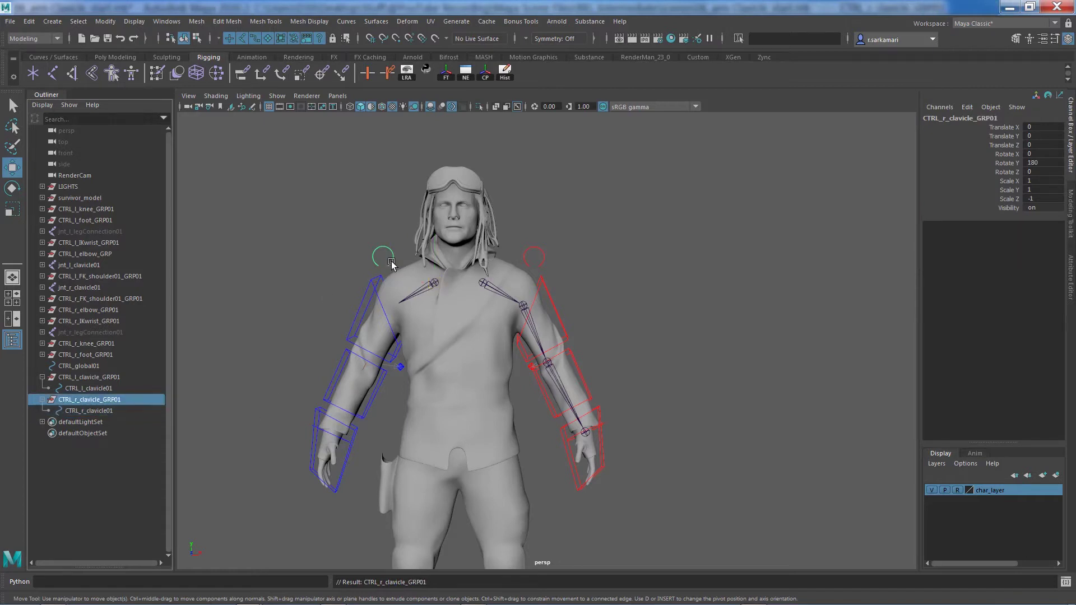
Step: Color the CTRL_r_clavicle01 curve blue with the Control Creator, close the tool, and clear the selection
click(376, 248)
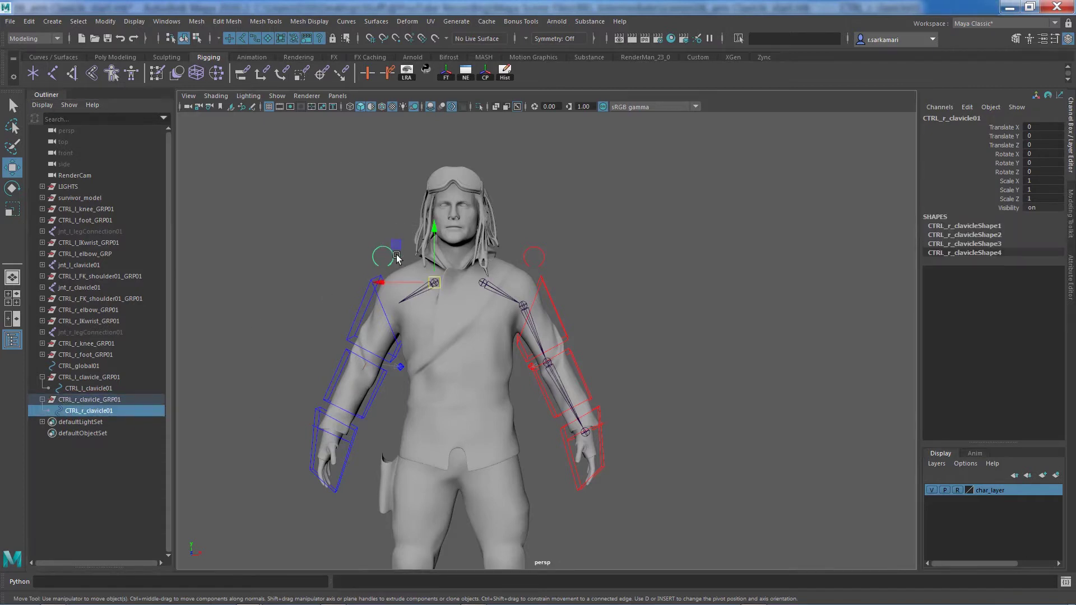
click(426, 74)
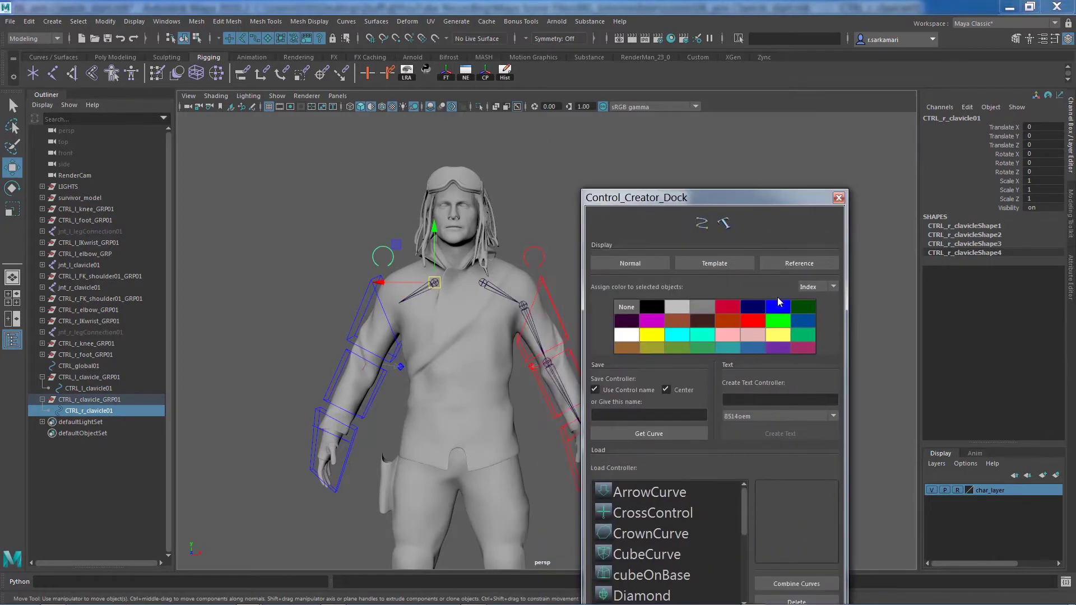
click(838, 197)
click(696, 300)
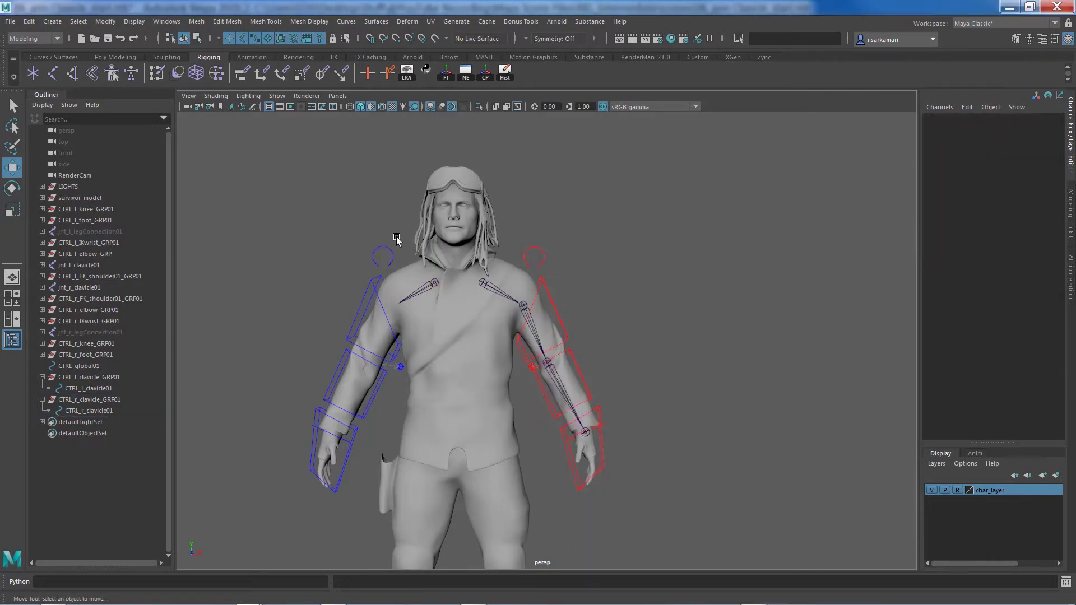
Step: Lock and hide the Translate and Scale channels of both clavicle control curves, and clear the selection
click(395, 274)
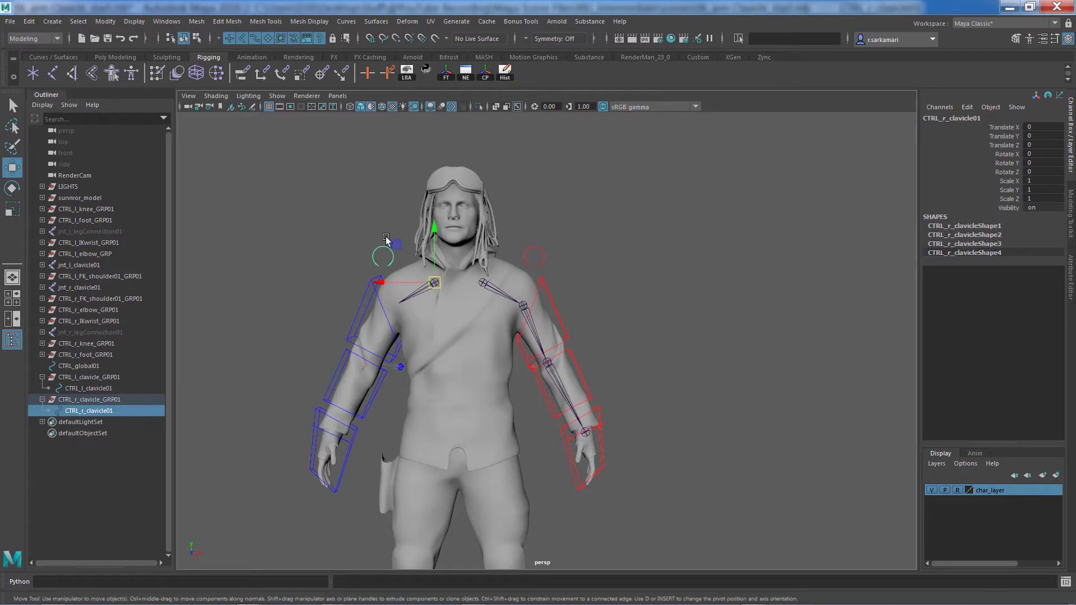
shift+click(531, 250)
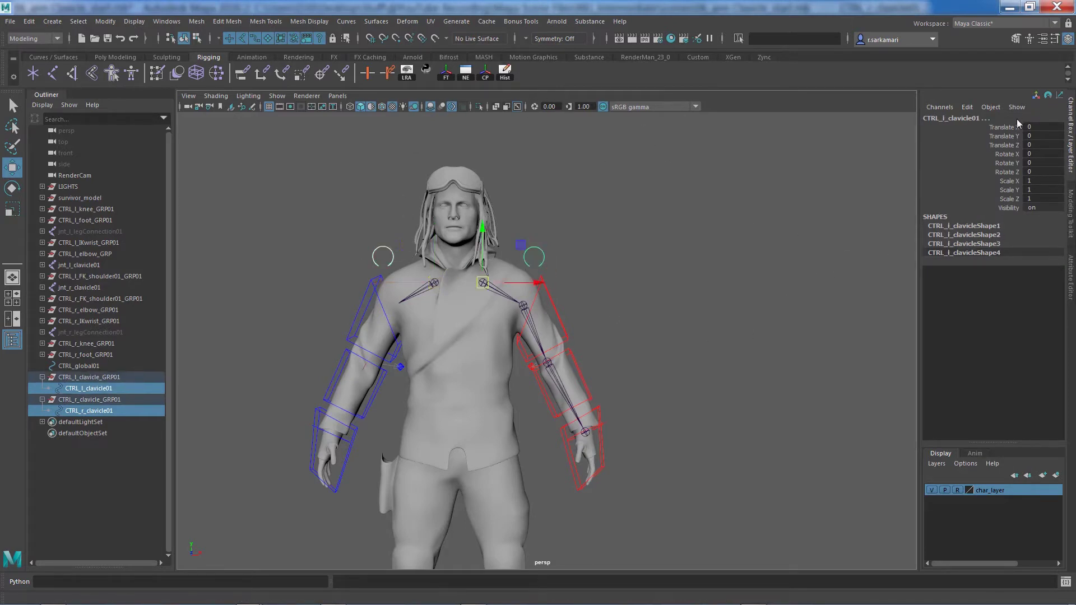
drag(1002, 128, 1007, 199)
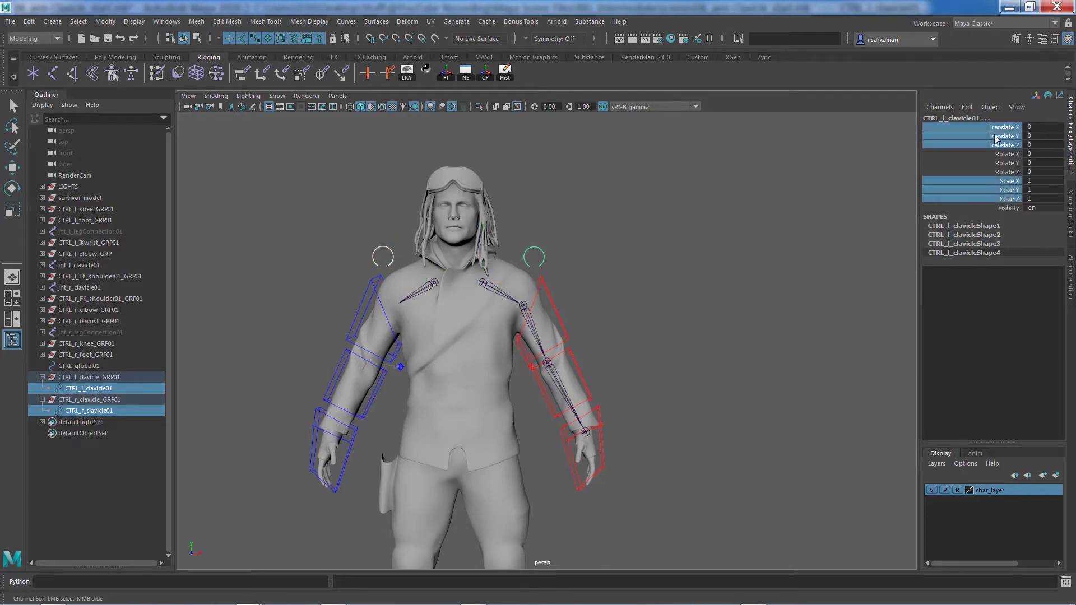
right_click(1007, 133)
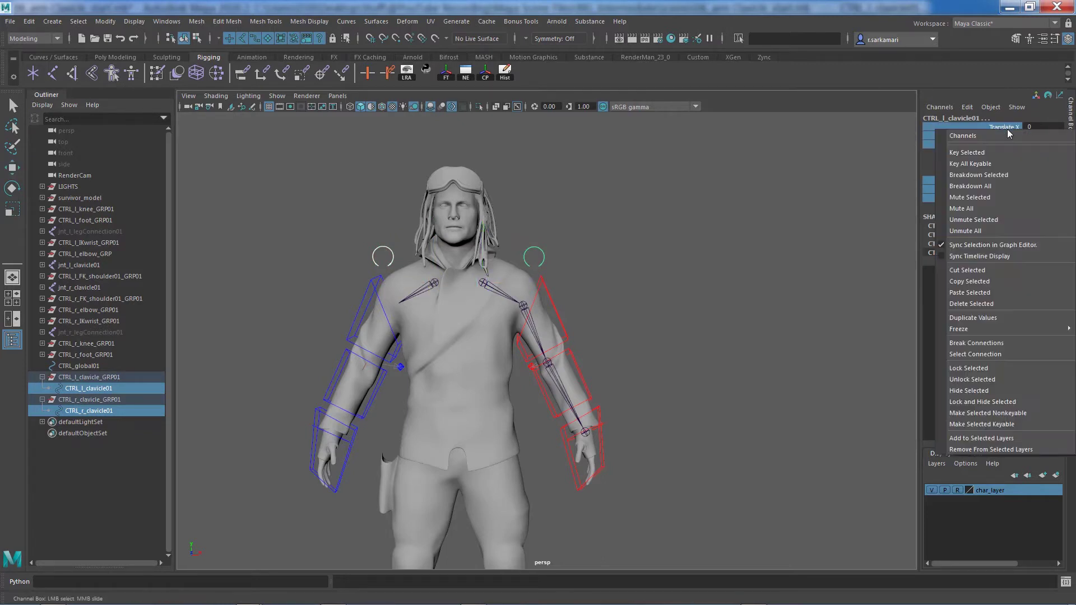
click(996, 398)
click(792, 238)
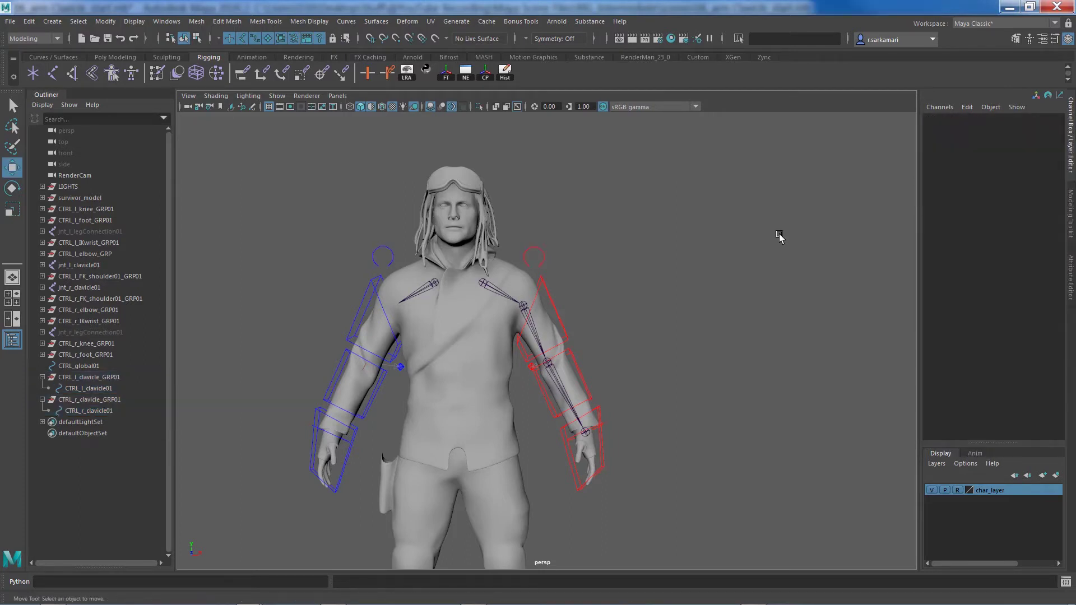
Step: Save the scene and orient-constrain jnt_l_clavicle01 to CTRL_l_clavicle01 on all axes with Maintain offset on
scroll(637, 301, down, 3)
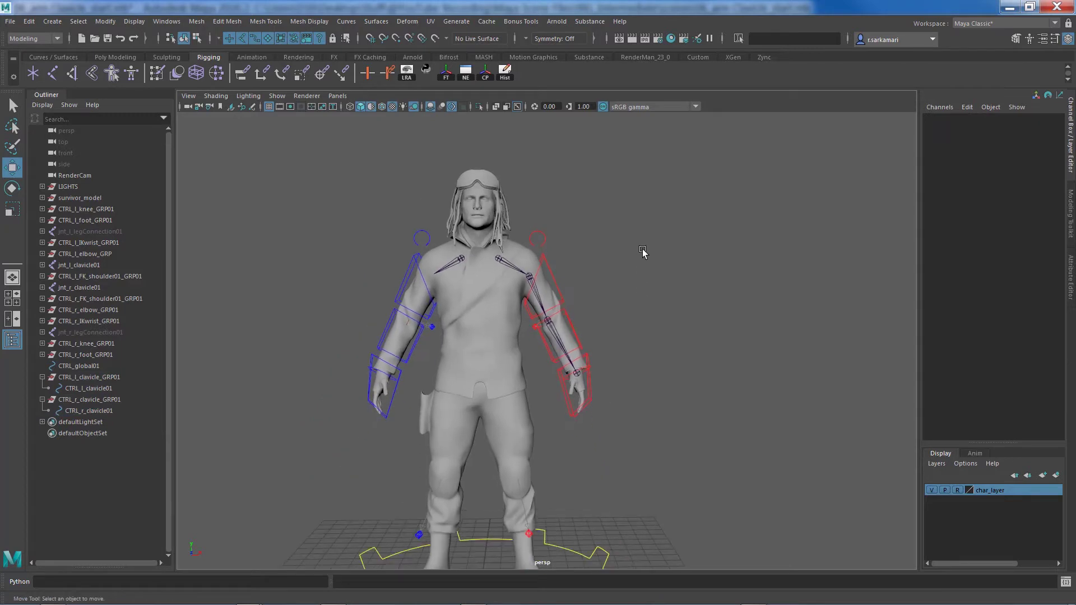
scroll(643, 252, up, 5)
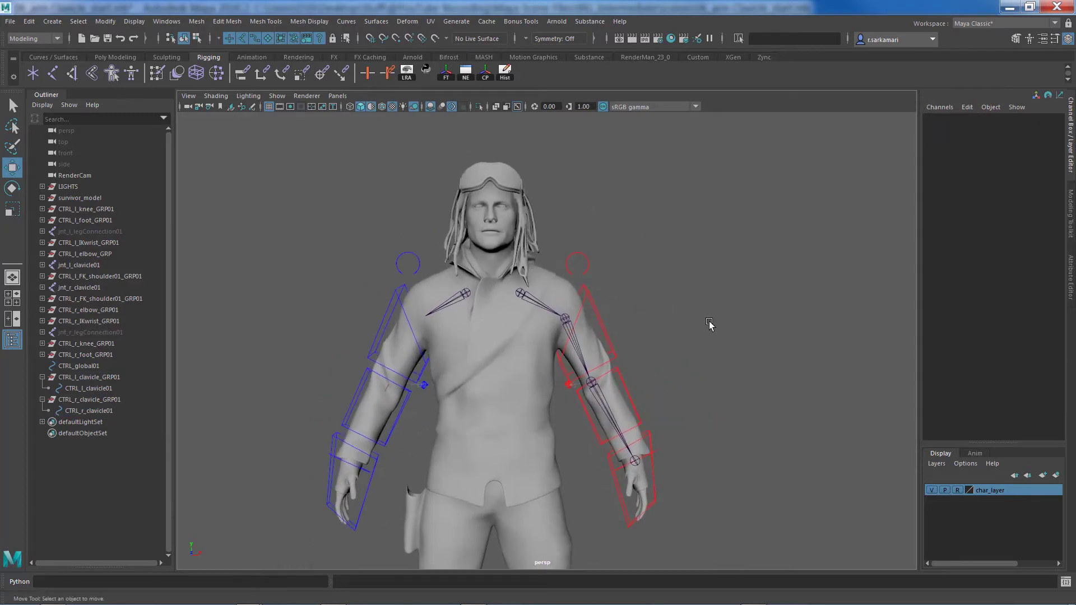
click(577, 252)
key(ctrl+s)
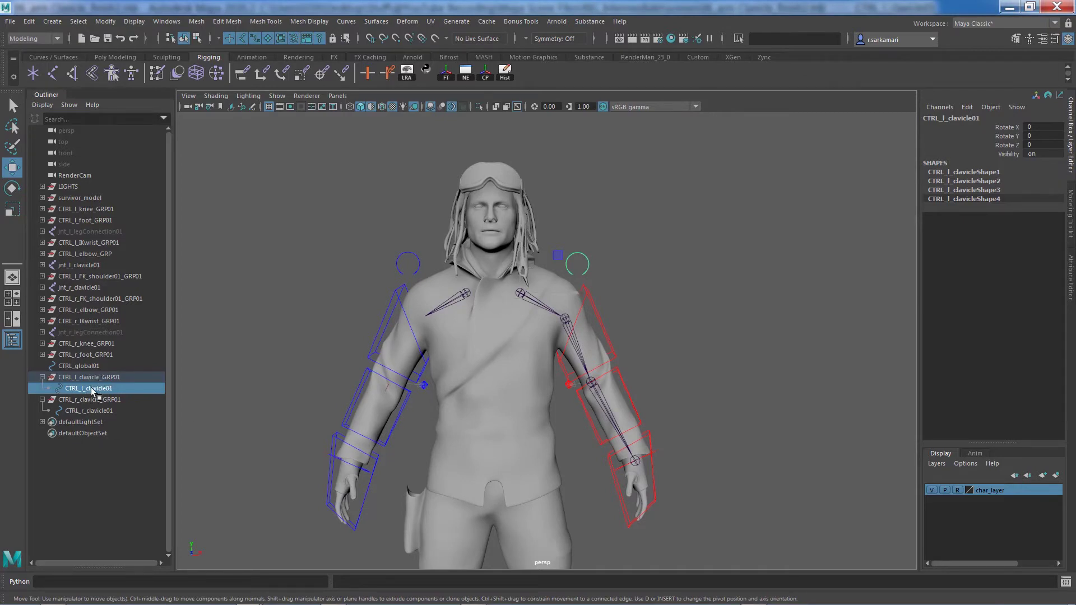
click(542, 308)
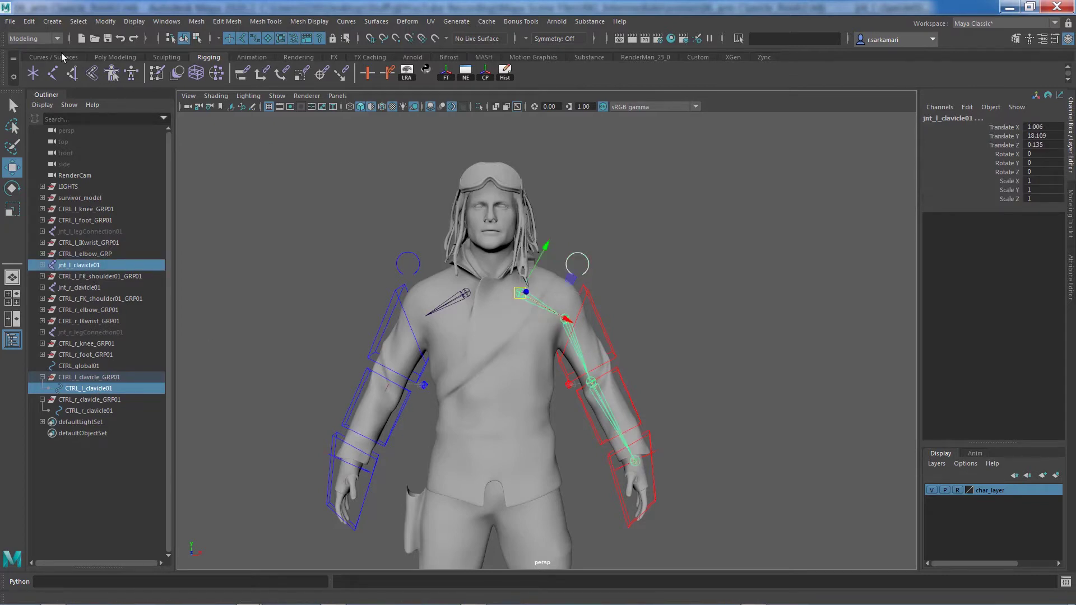
click(55, 38)
click(36, 64)
click(284, 24)
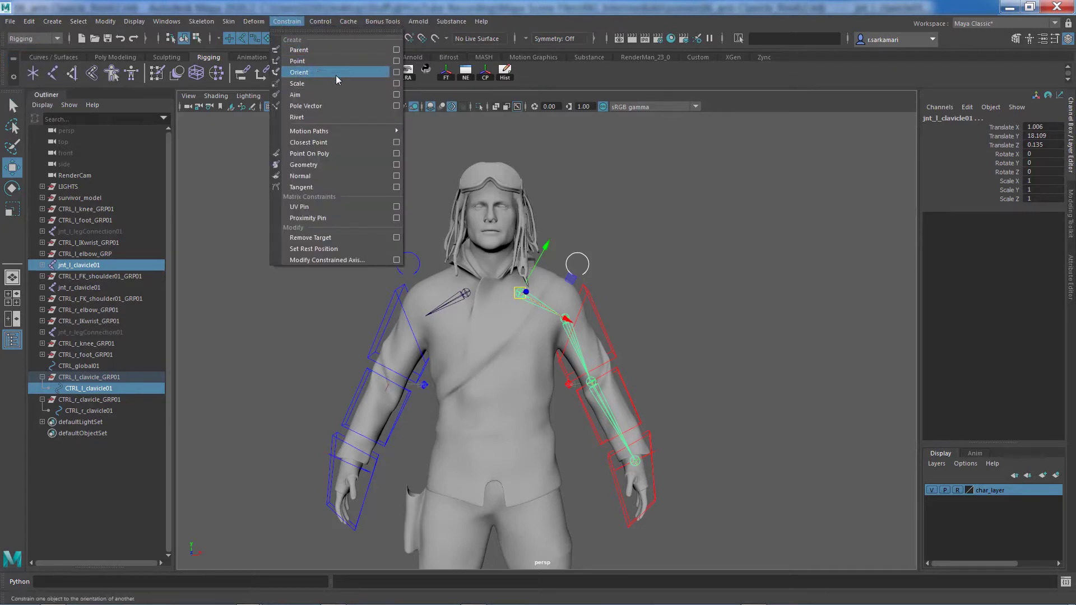
click(396, 72)
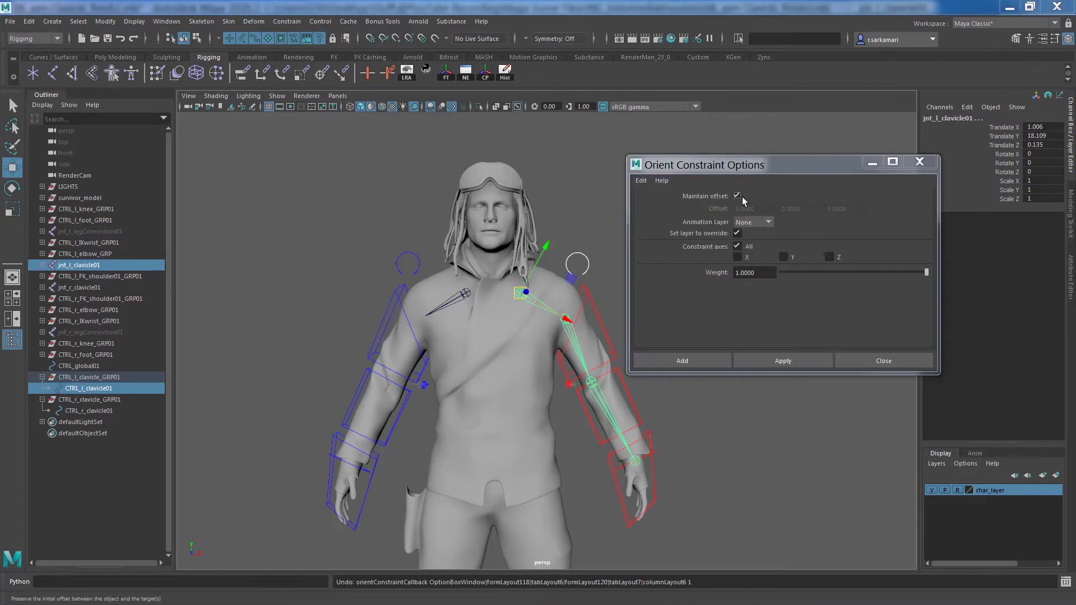
click(761, 361)
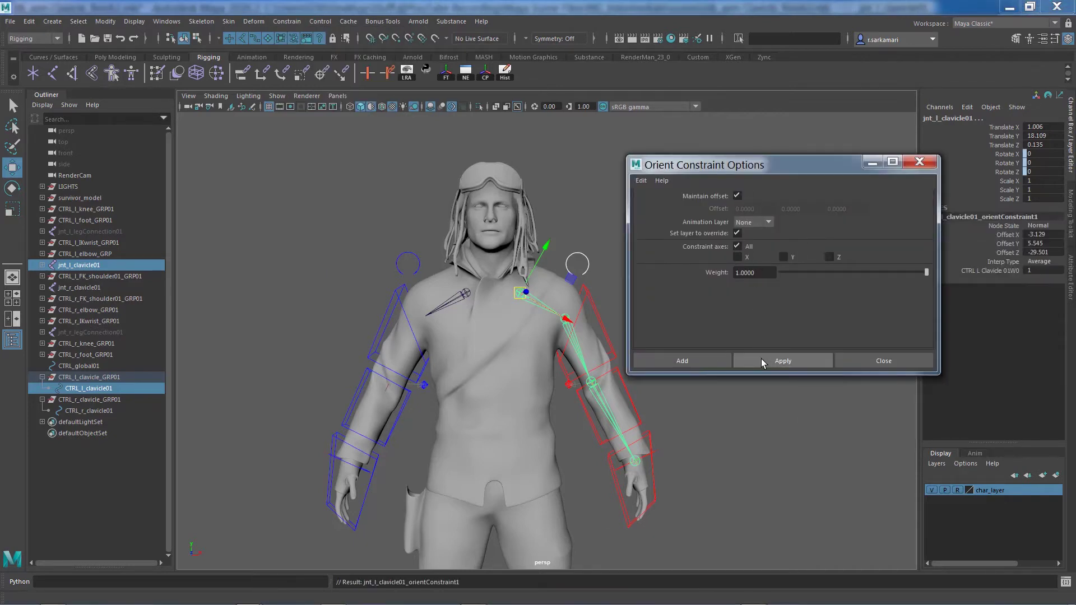
click(740, 416)
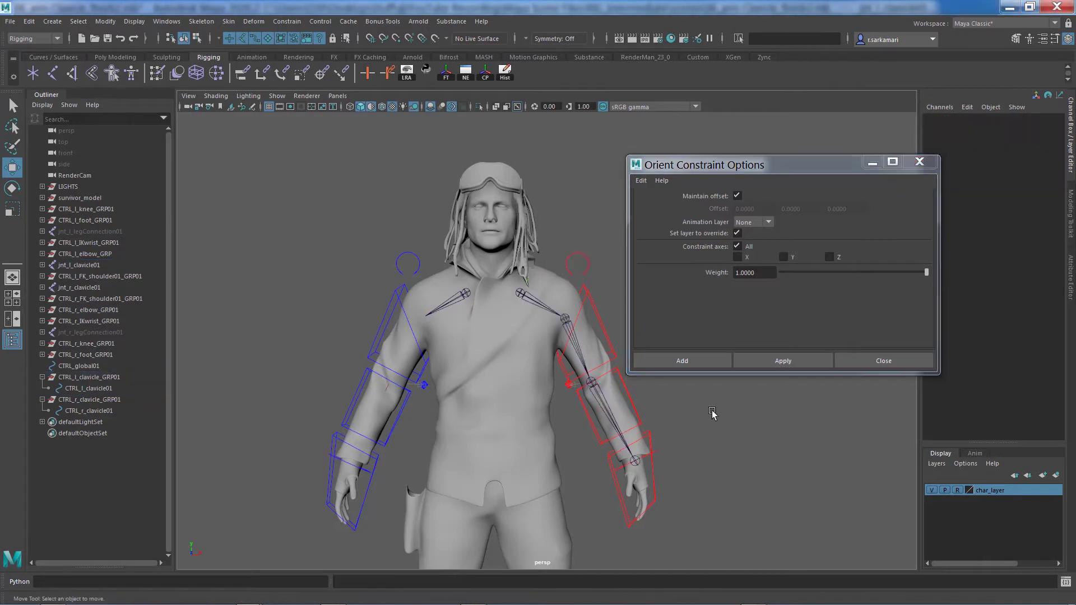
Step: Orient-constrain jnt_r_clavicle01 to CTRL_r_clavicle01 with the same options, close the constraint options, and clear the selection
click(399, 259)
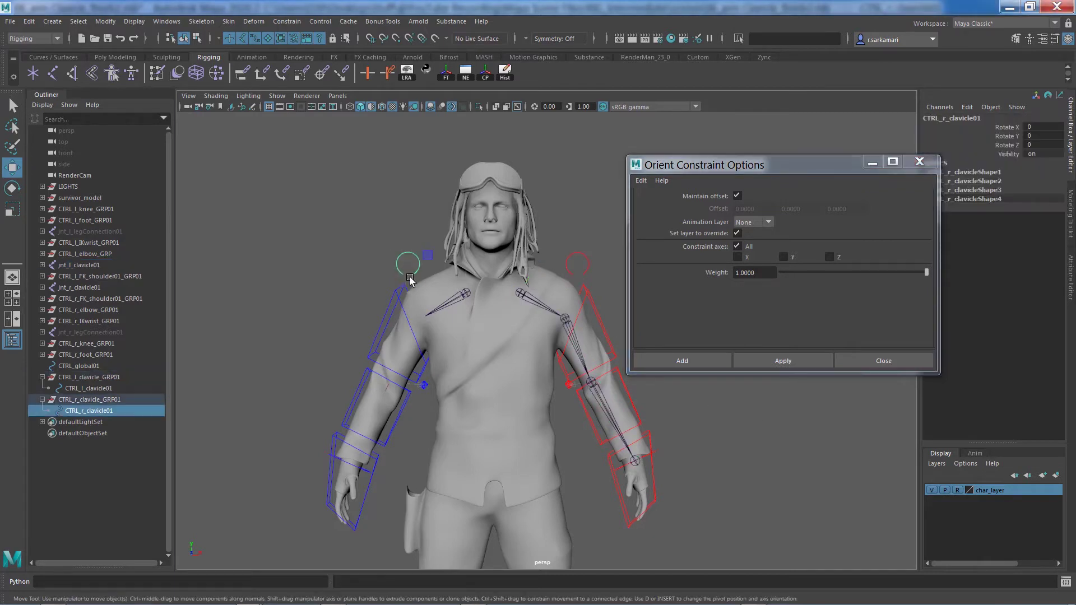
shift+click(456, 302)
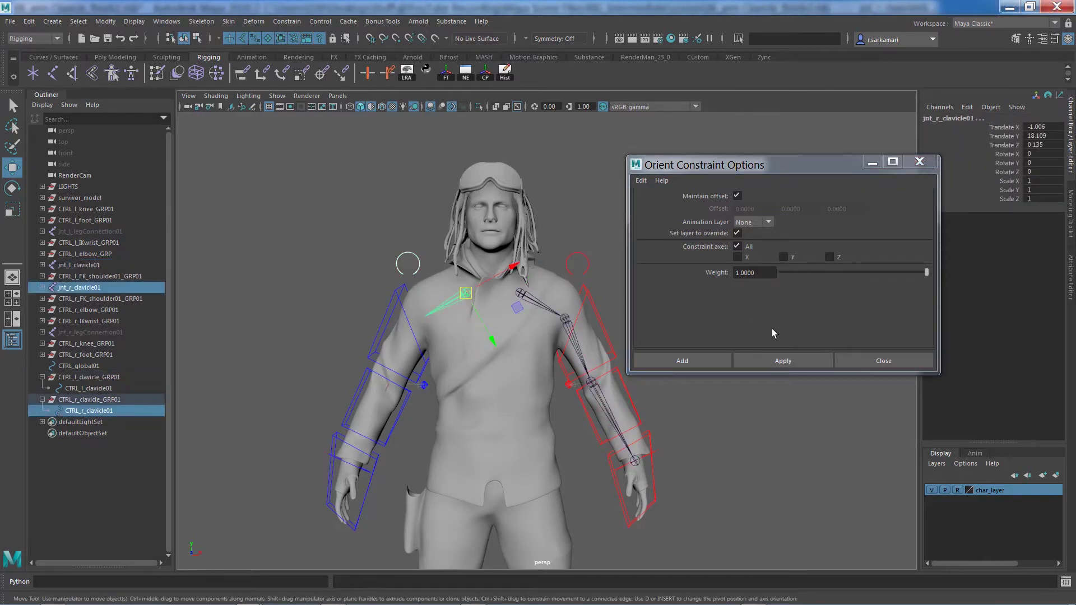
click(758, 359)
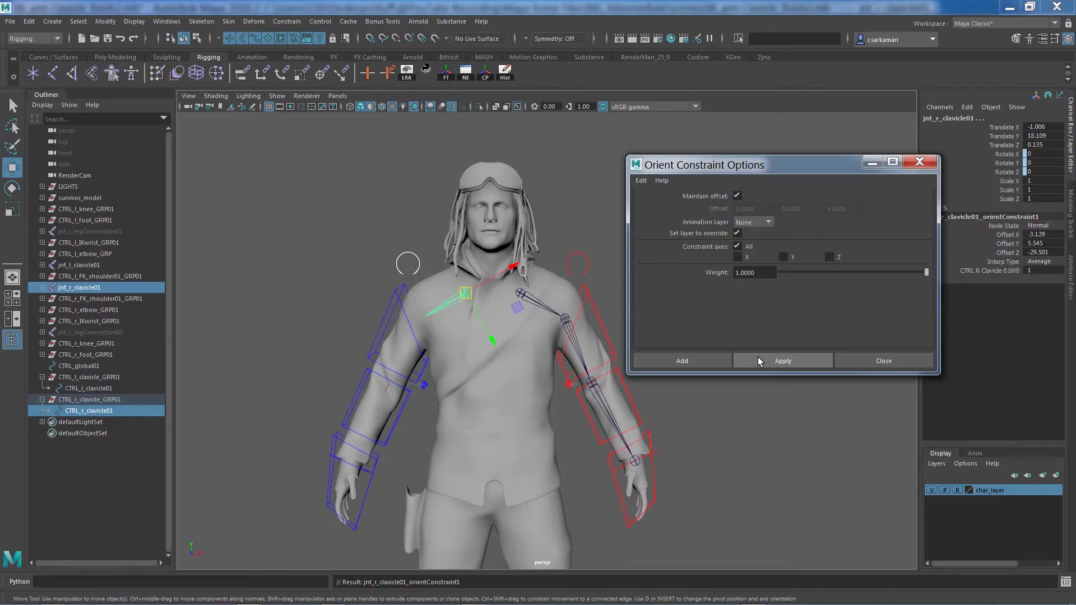
click(867, 363)
click(298, 329)
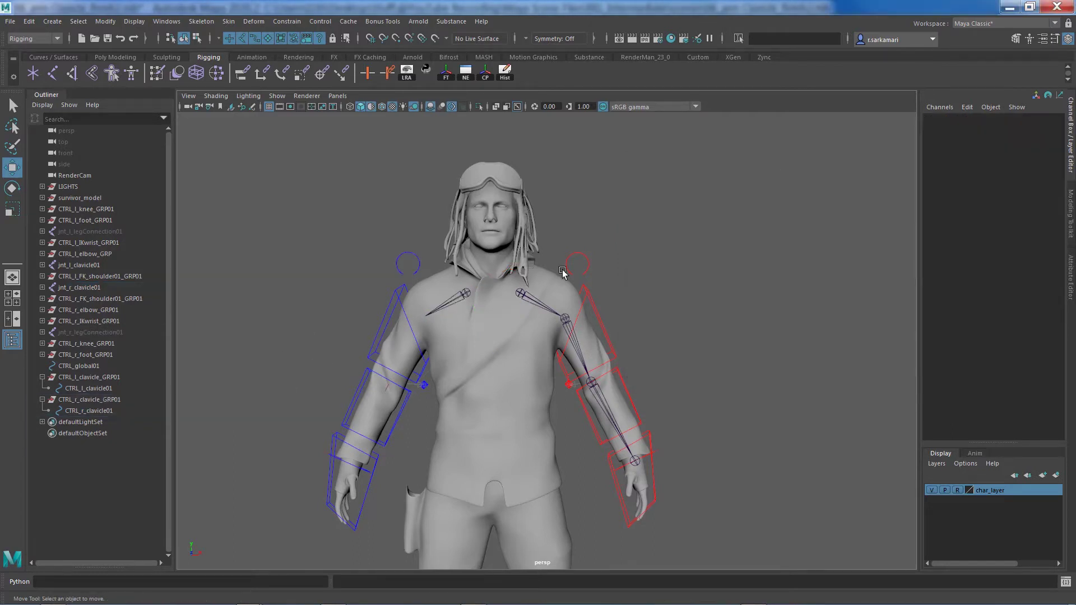
Step: Test-rotate the left and right clavicle controls in turn about Z, undoing each rotation
click(578, 263)
key(e)
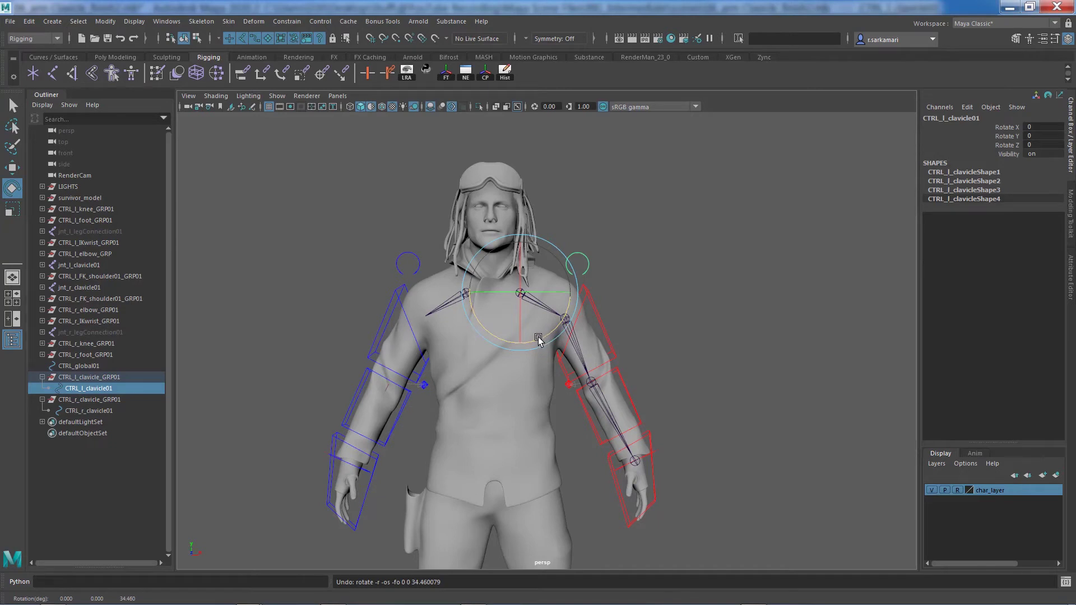
drag(537, 341, 547, 318)
key(ctrl+z)
click(620, 303)
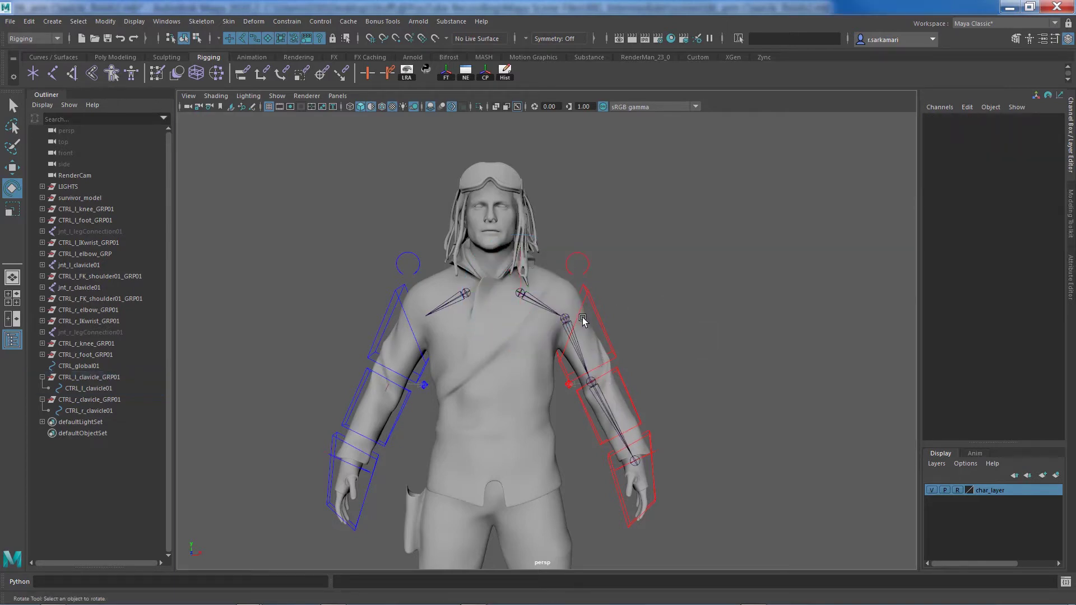
click(398, 257)
drag(475, 341, 456, 320)
key(ctrl+z)
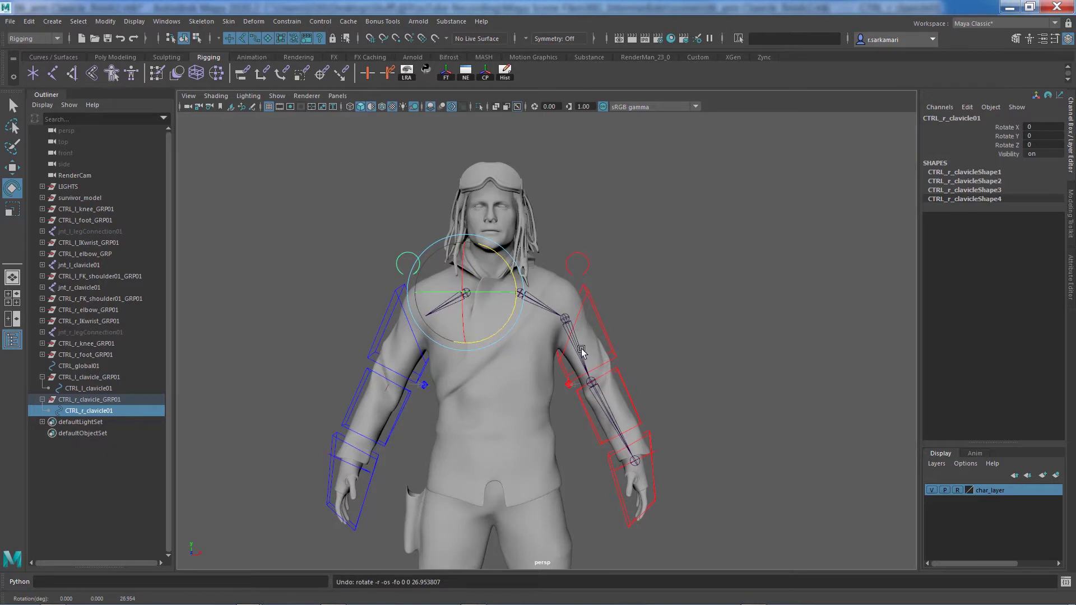
click(673, 333)
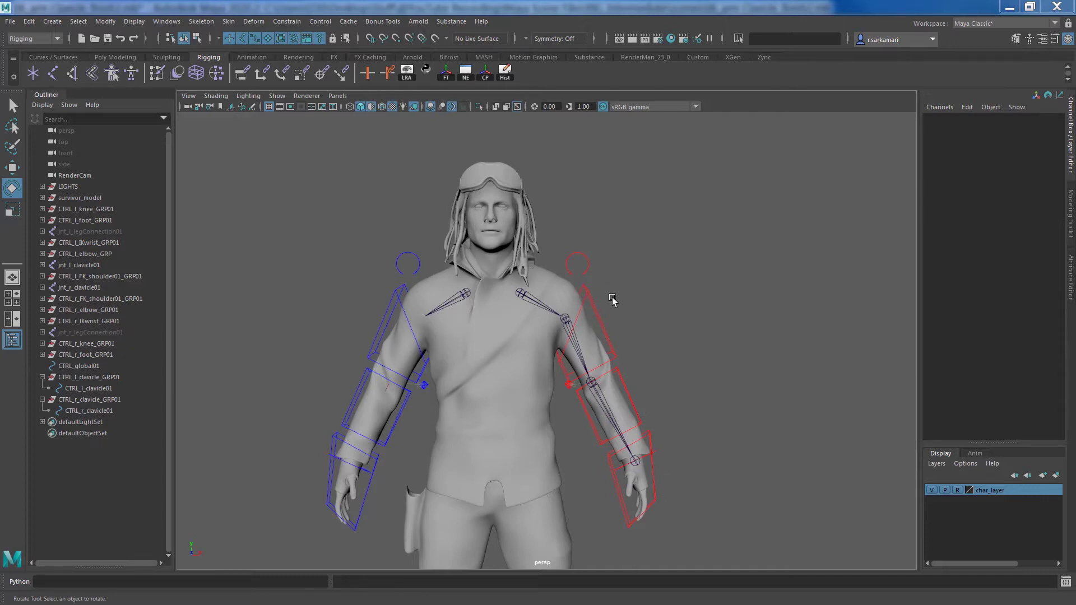
Step: Create a locator at the world origin between the character's feet
scroll(620, 296, down, 3)
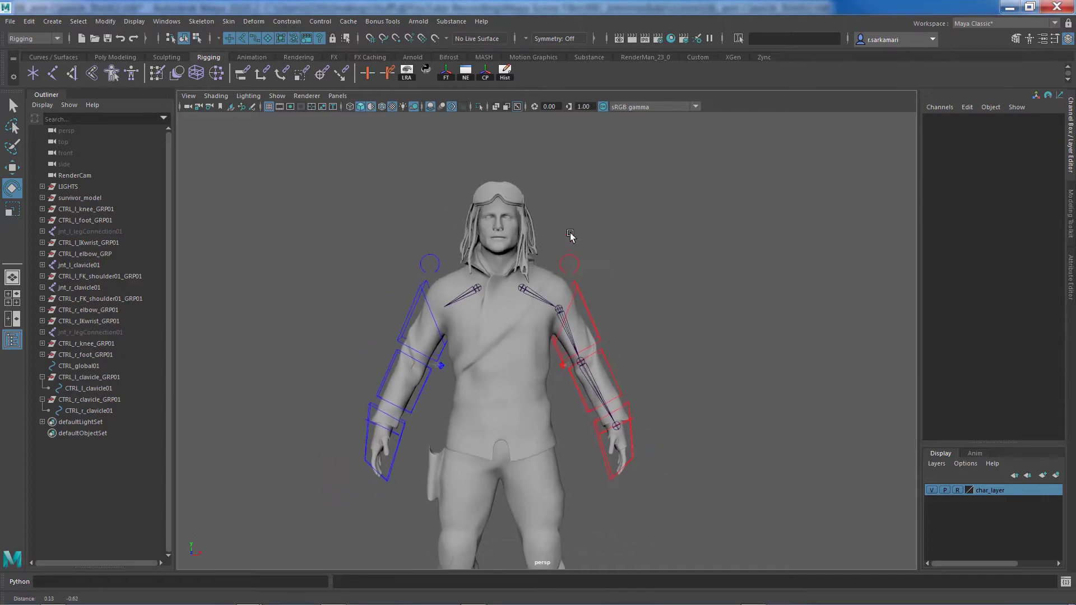
alt+middle_drag(569, 216, 555, 186)
scroll(555, 187, down, 4)
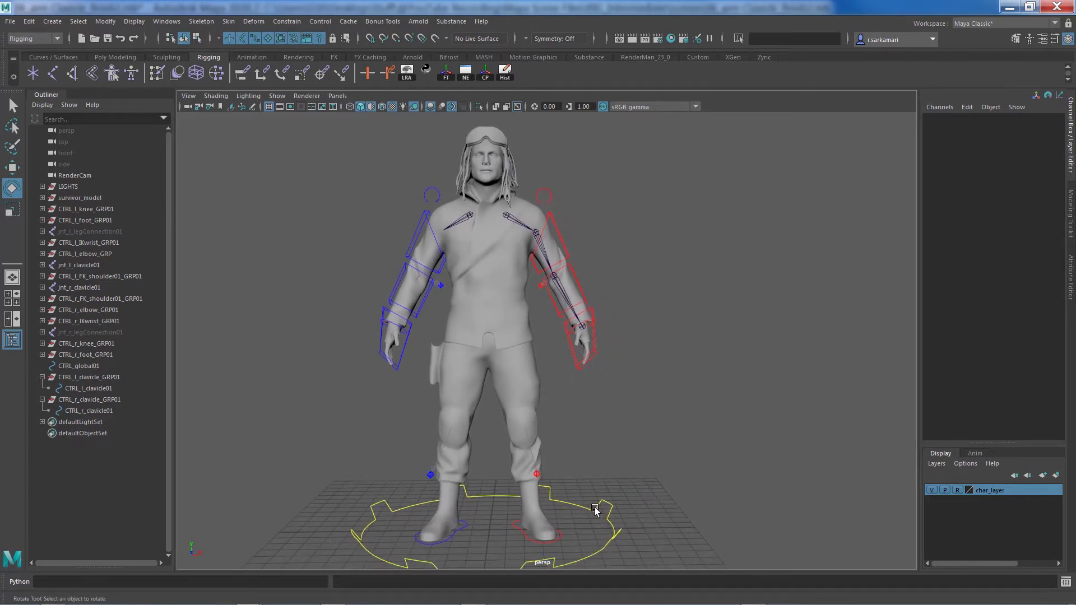
scroll(761, 432, up, 5)
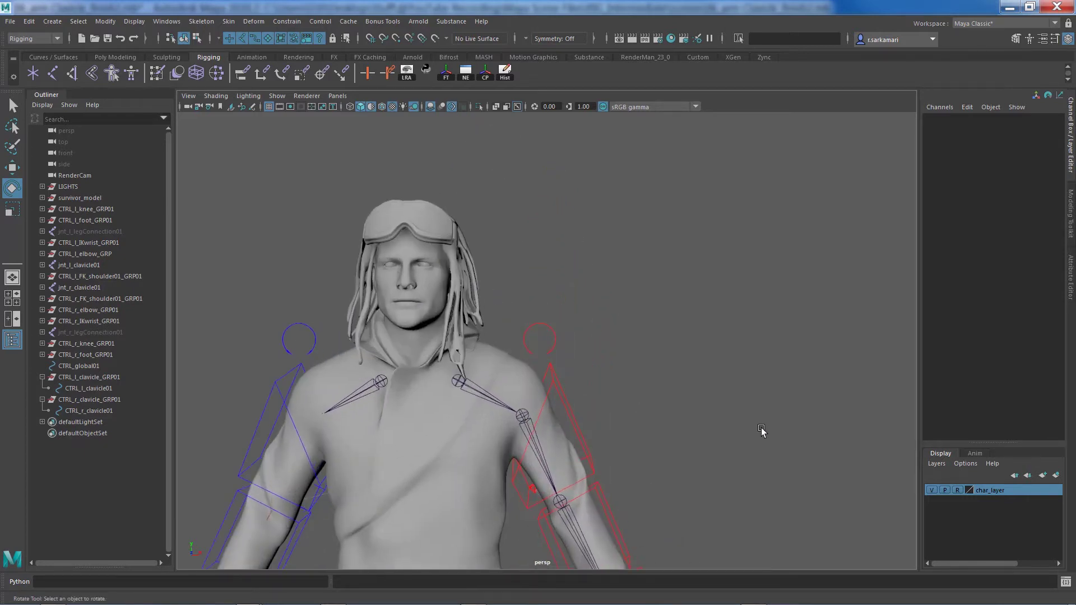
scroll(744, 367, up, 2)
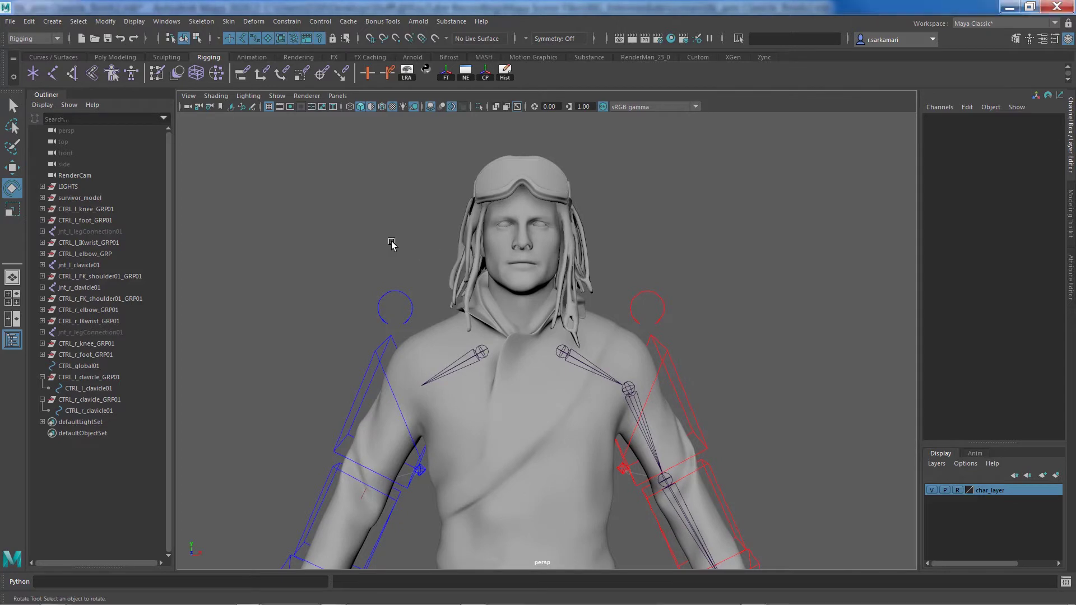
click(33, 74)
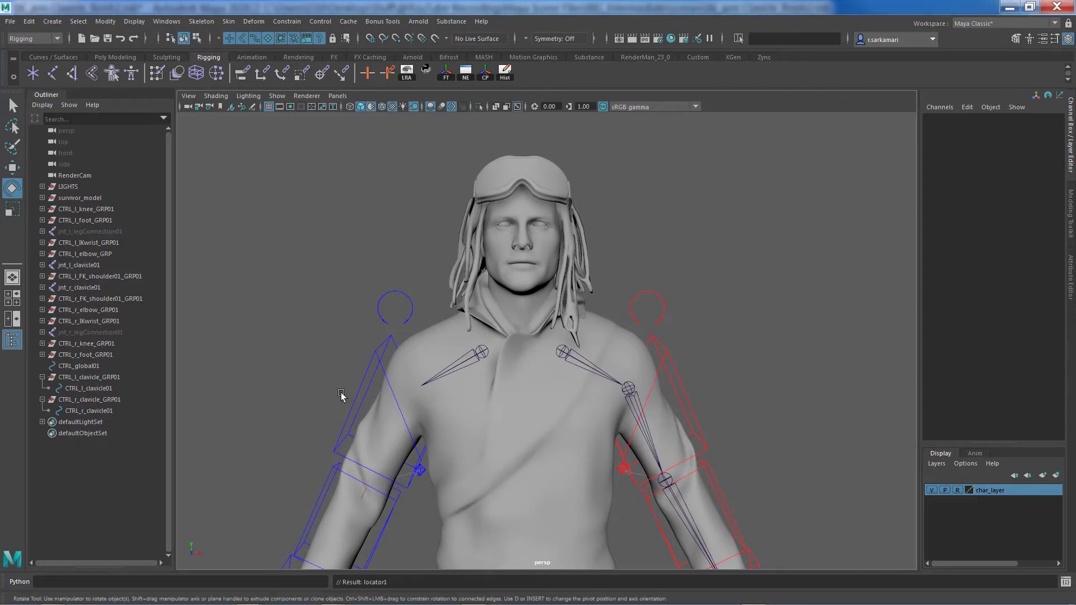
scroll(356, 430, down, 5)
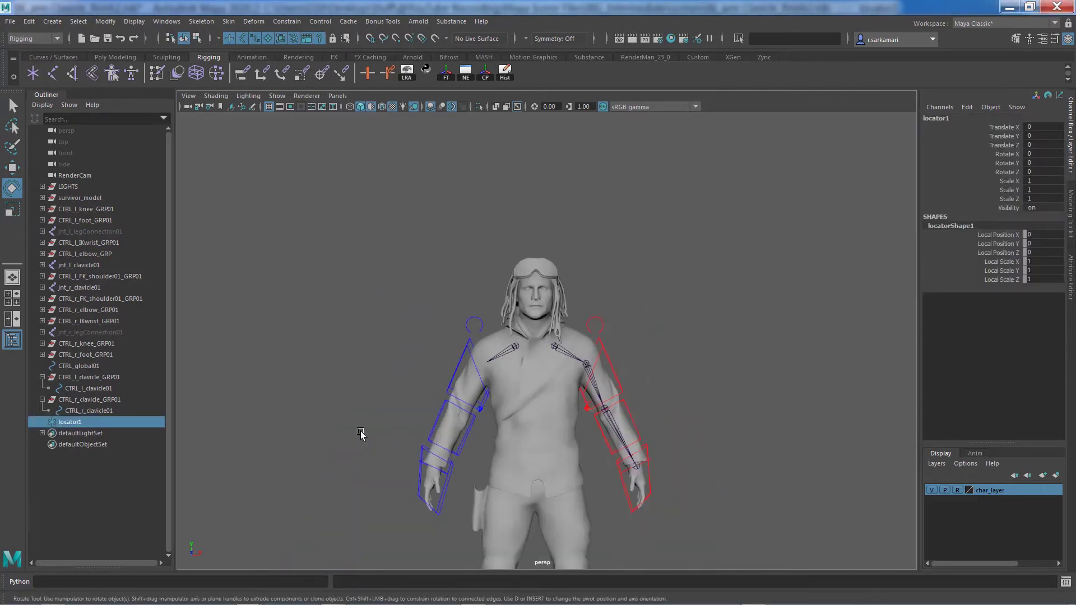
alt+drag(410, 407, 507, 400)
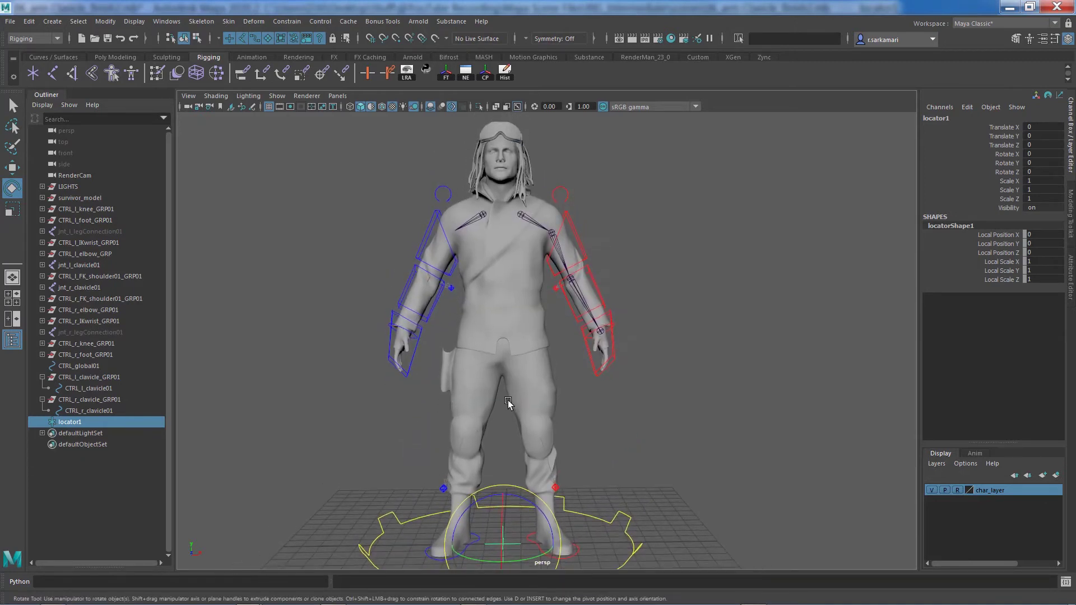
Step: Parent-constrain locator1 to CTRL_l_FK_shoulder01_GRP01 with reset options, Maintain offset off, and all translate and rotate axes
click(568, 220)
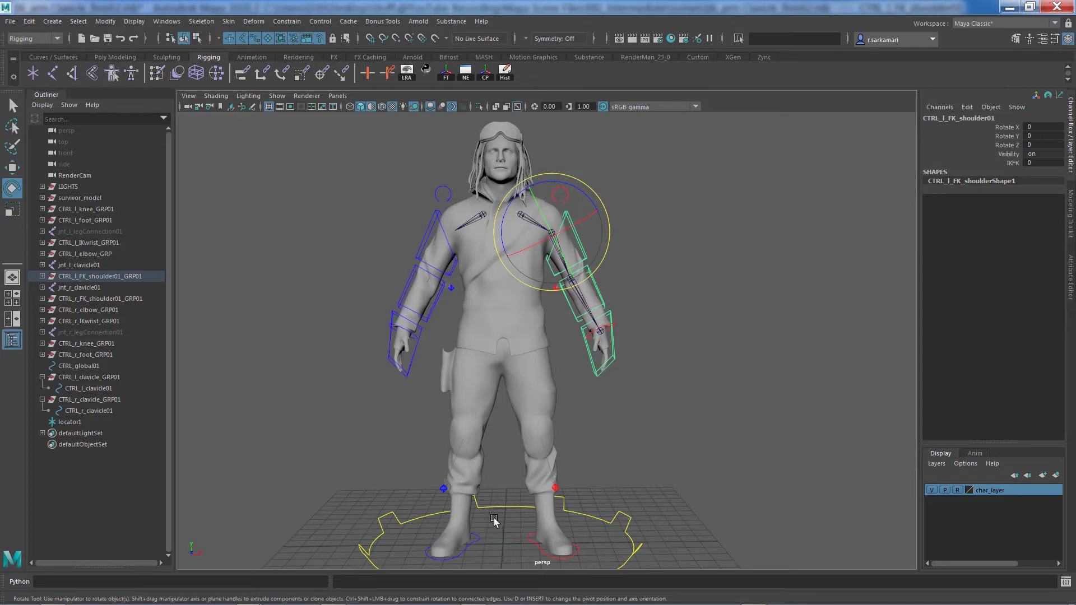
click(90, 275)
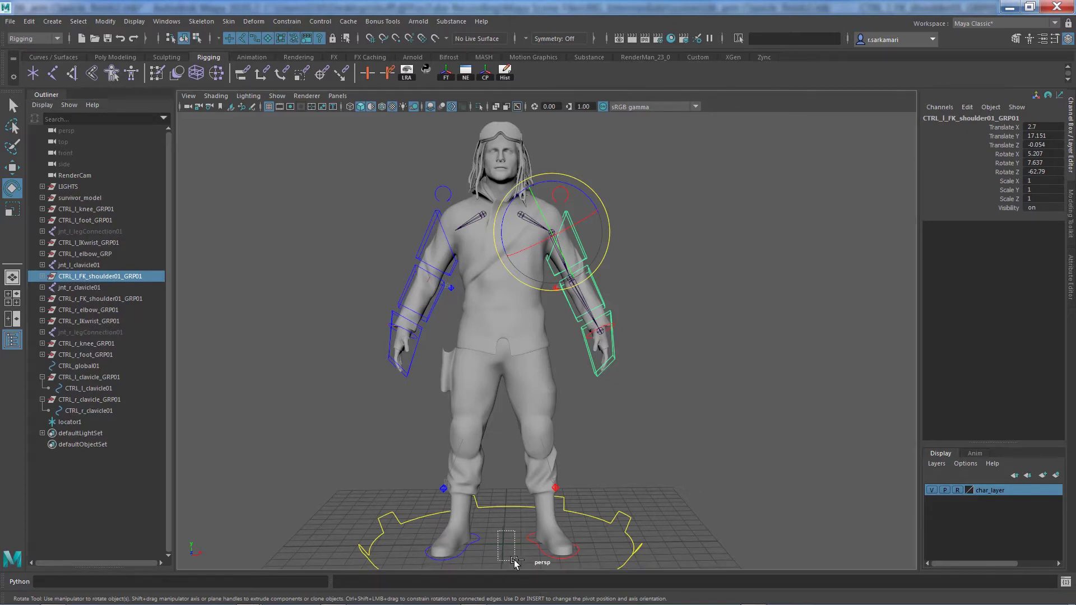
shift+click(502, 541)
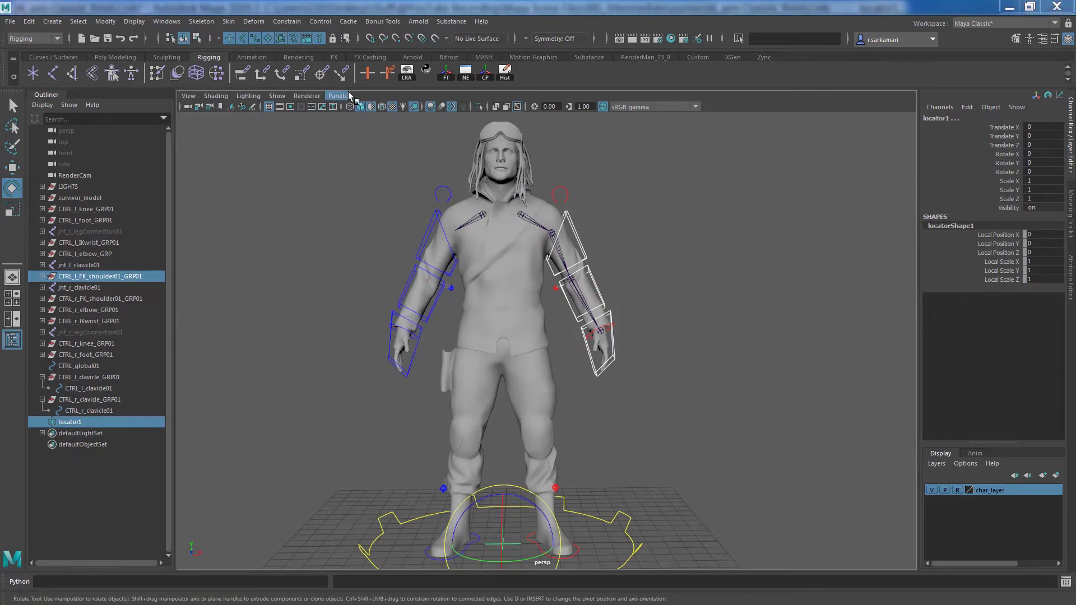
click(285, 23)
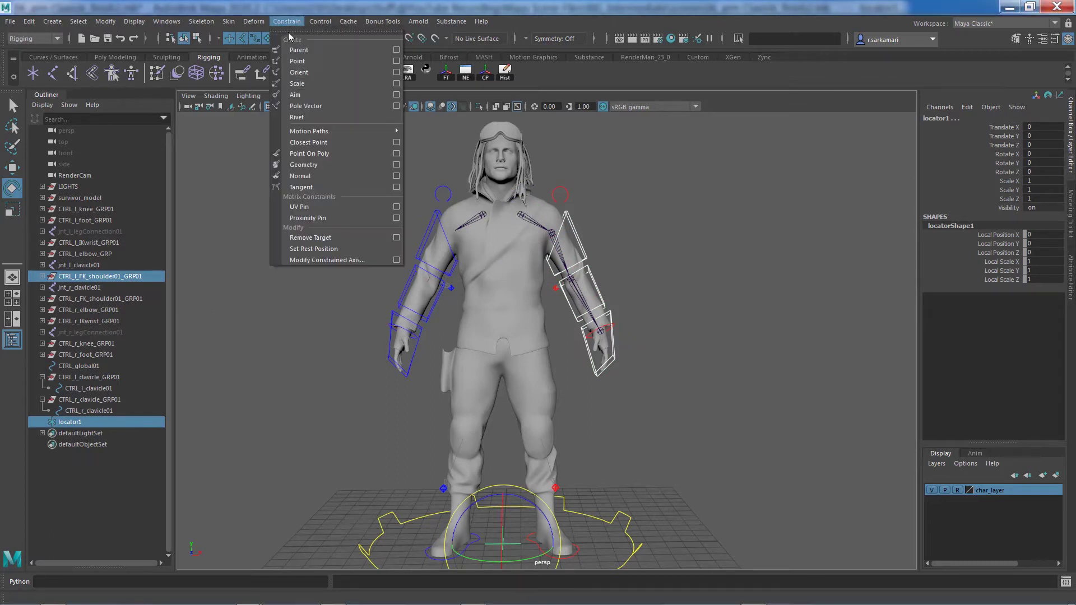
click(397, 51)
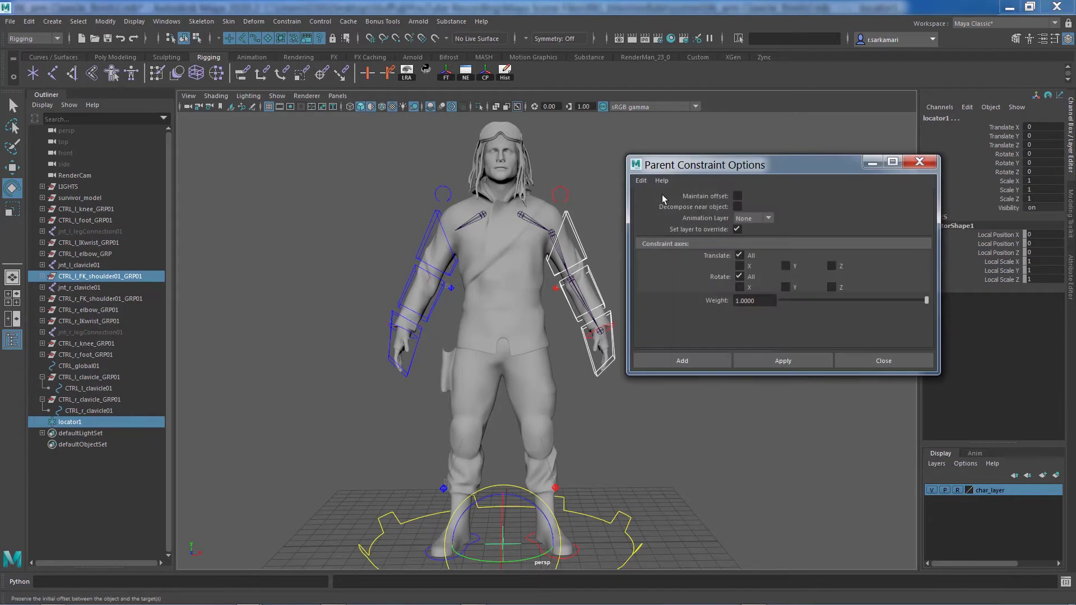
click(640, 180)
click(666, 203)
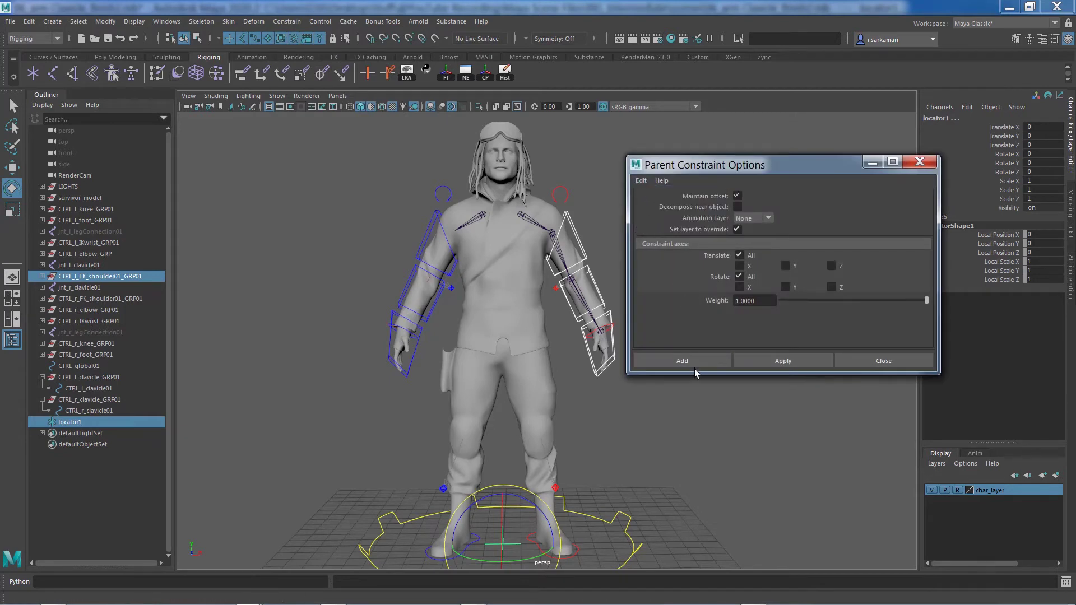
click(737, 196)
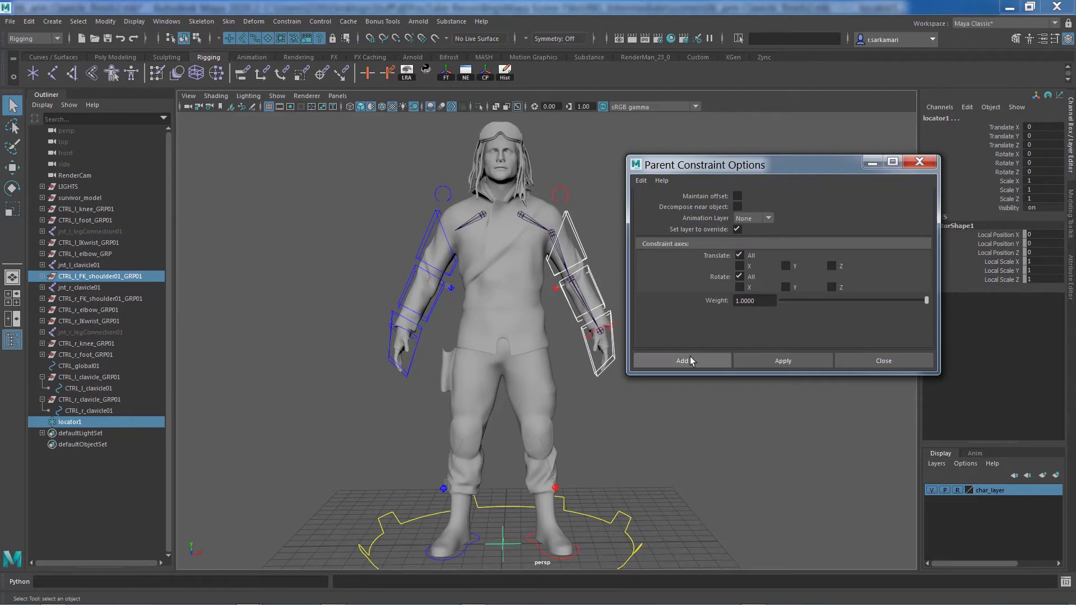
click(689, 360)
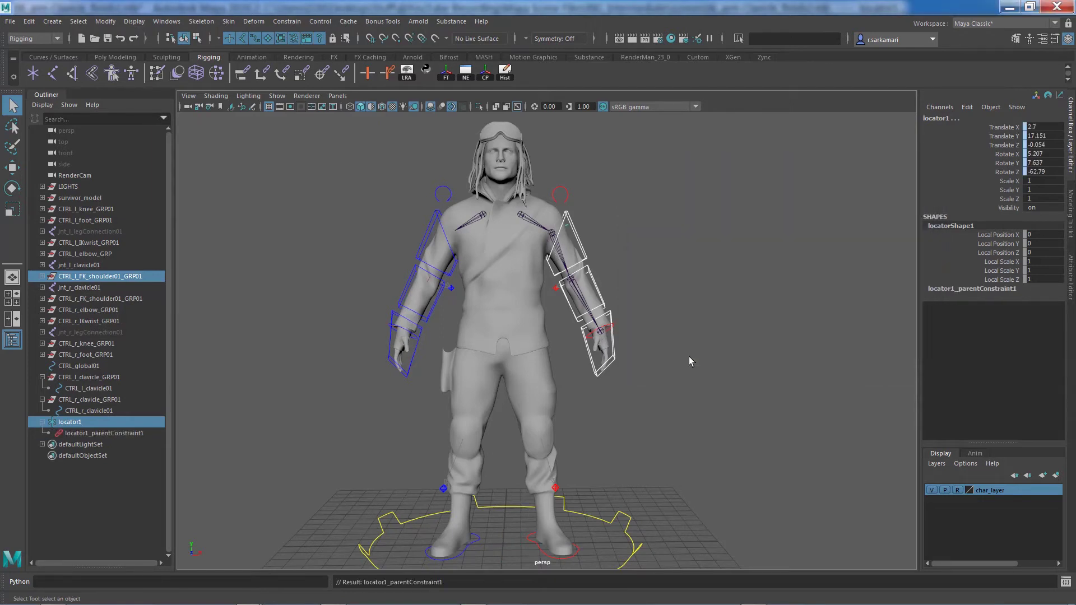
Step: Show the viewport in wireframe, delete the parent constraint under locator1, and duplicate the locator
click(350, 107)
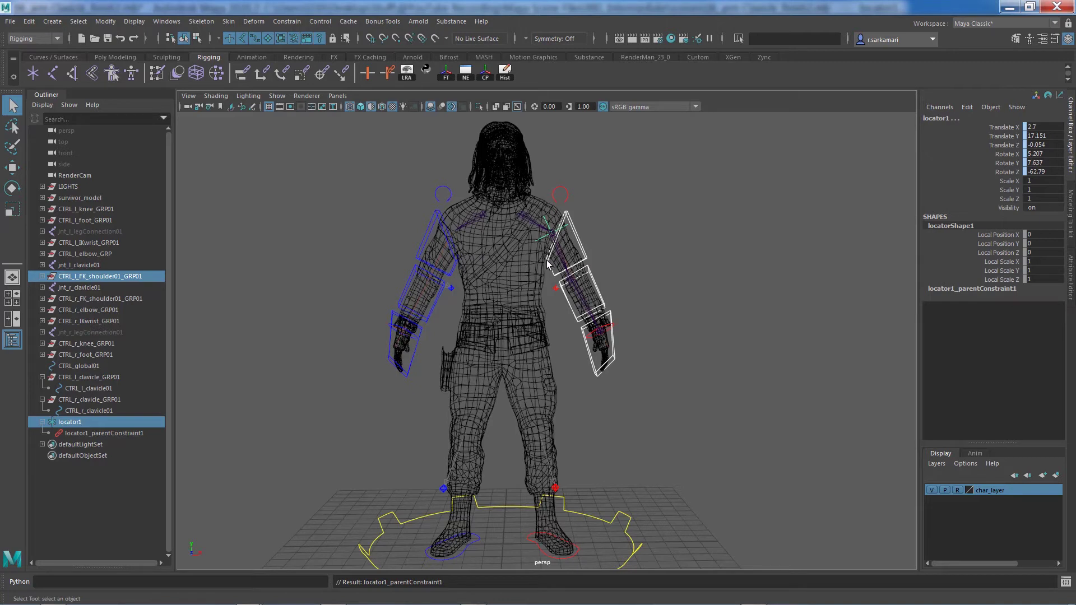
click(104, 433)
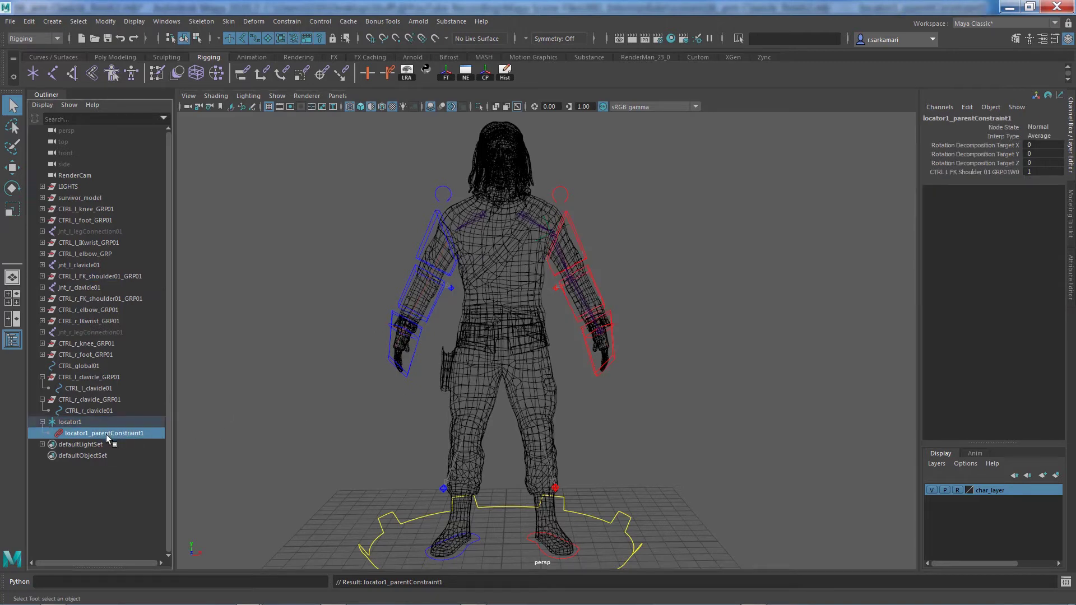
key(Delete)
click(78, 422)
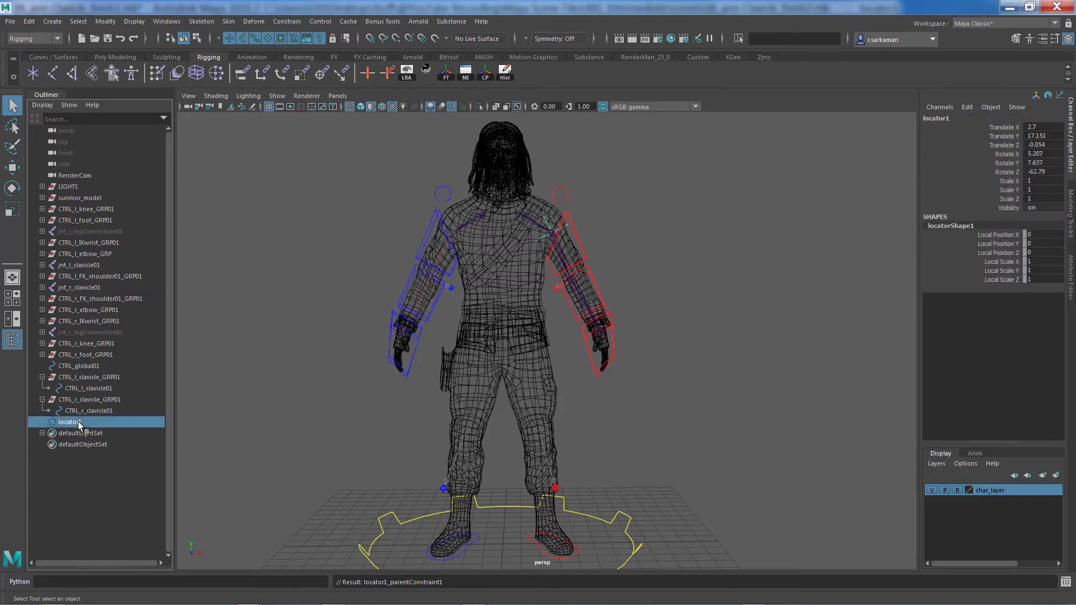
key(ctrl+d)
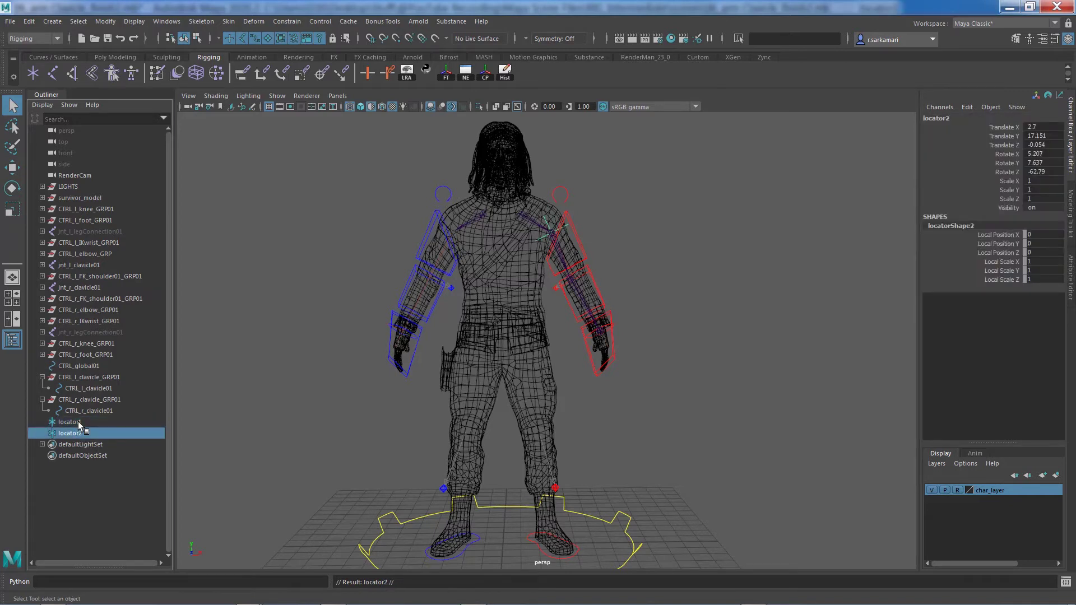
click(73, 421)
click(72, 433)
click(70, 425)
click(72, 434)
click(71, 425)
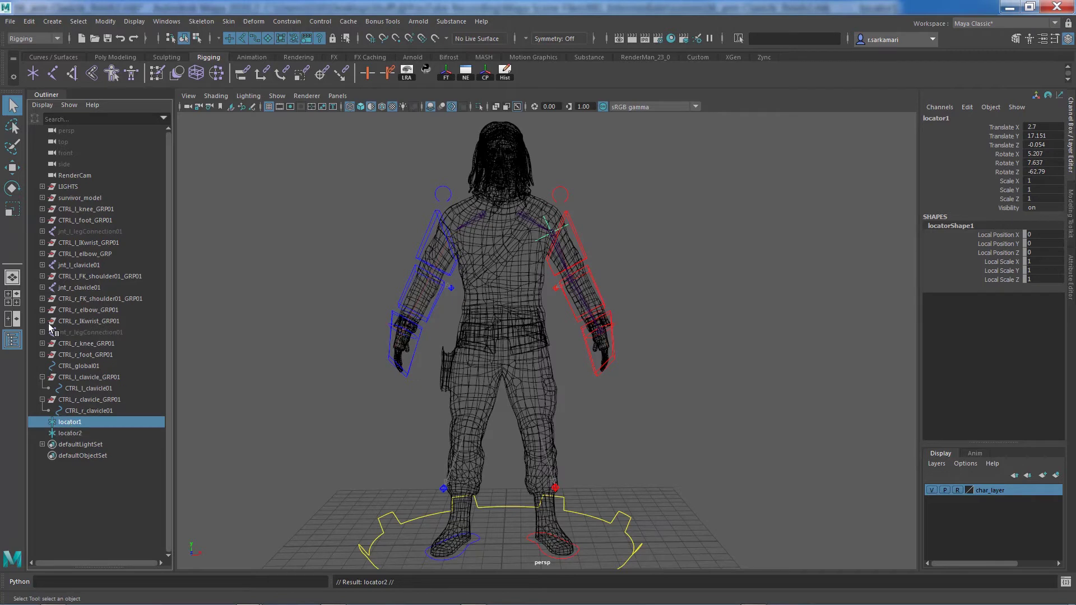
click(42, 298)
double_click(103, 309)
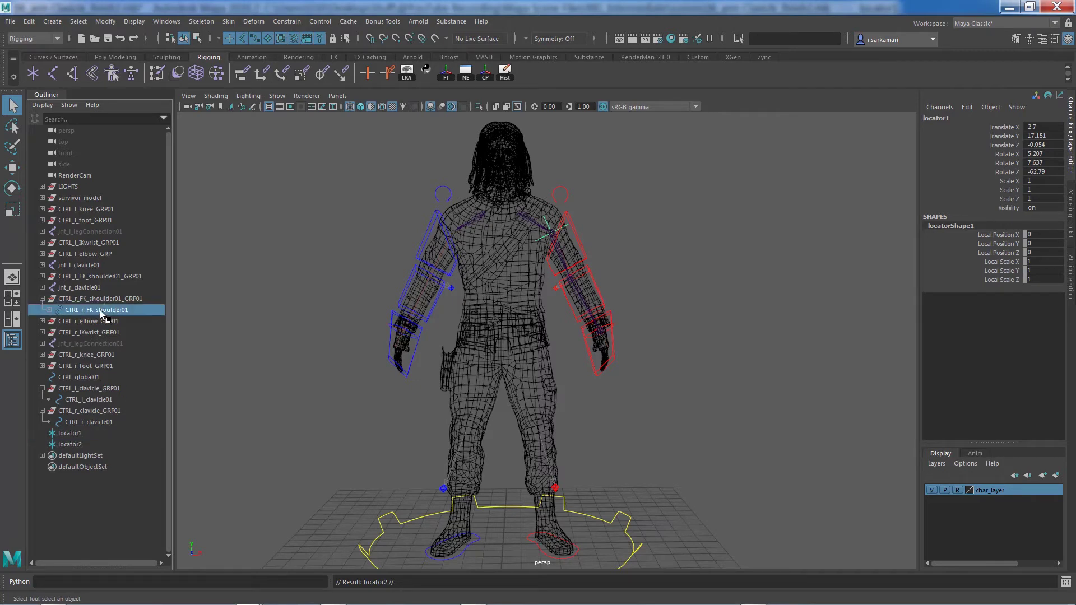
click(42, 298)
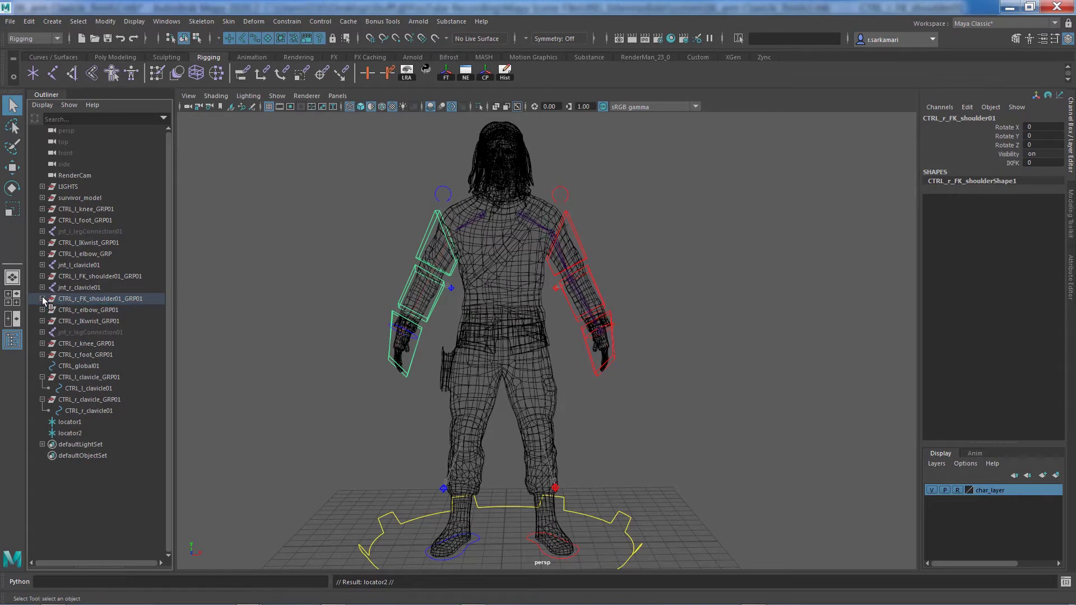
Step: Rename locator1 to loc_l_FK_shoulder_local01, reusing the name of the left FK shoulder control
click(42, 277)
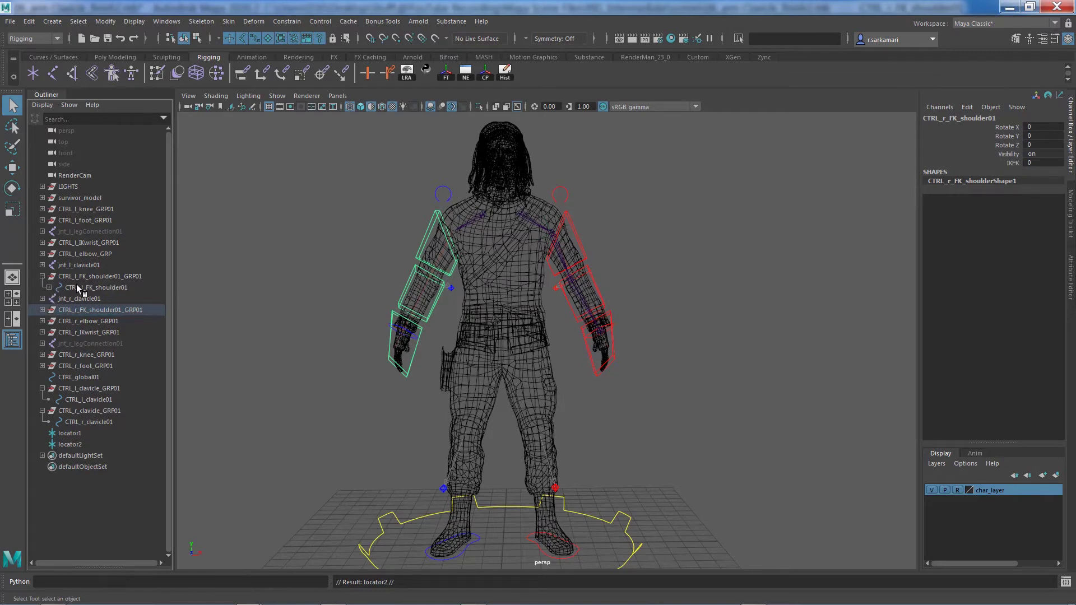
double_click(84, 288)
key(ctrl+c)
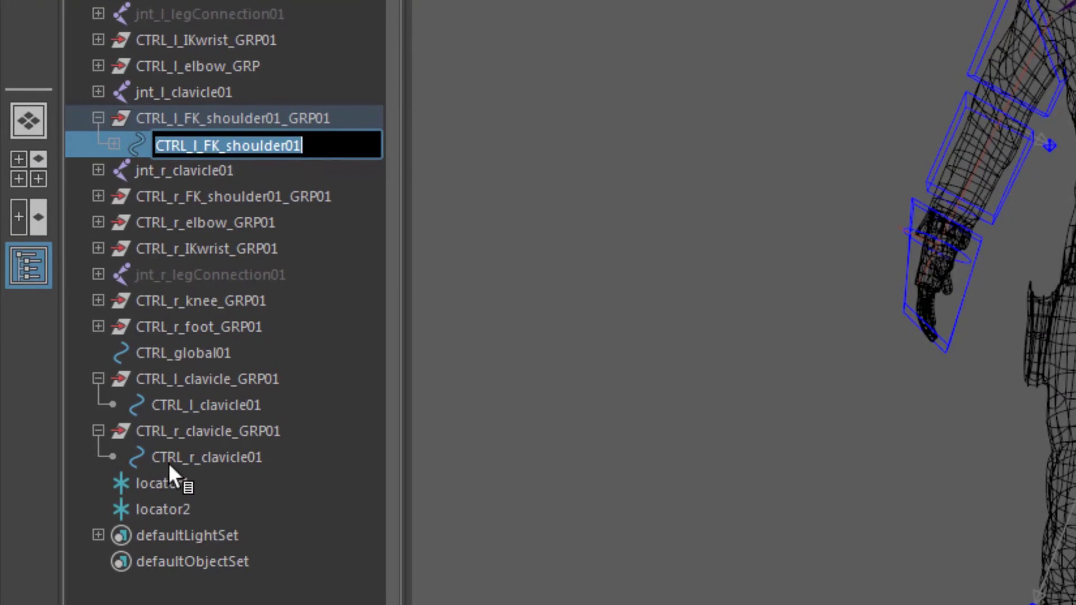
double_click(163, 482)
key(ctrl+v)
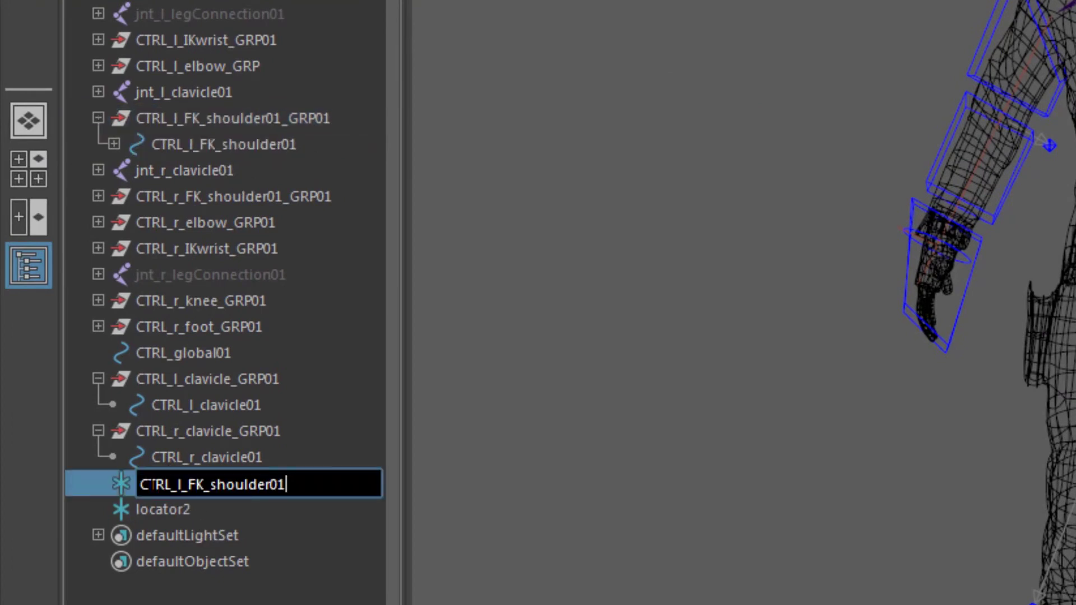
key(Home)
key(shift+Right)
key(shift+Right)
key(shift+Right)
key(shift+Right)
text(loc)
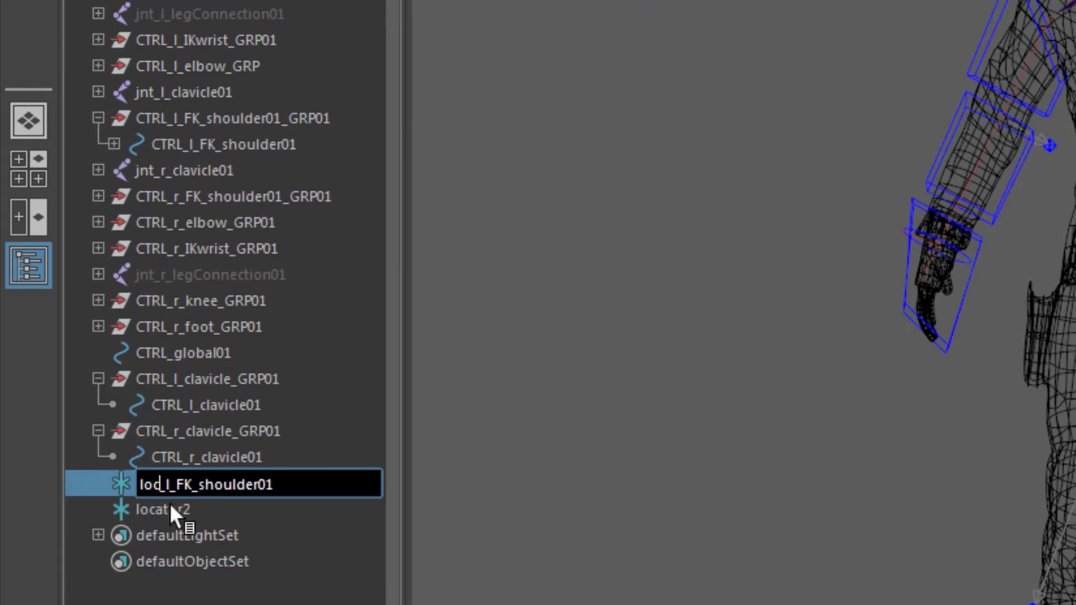
key(End)
key(BackSpace)
key(BackSpace)
text(_local01)
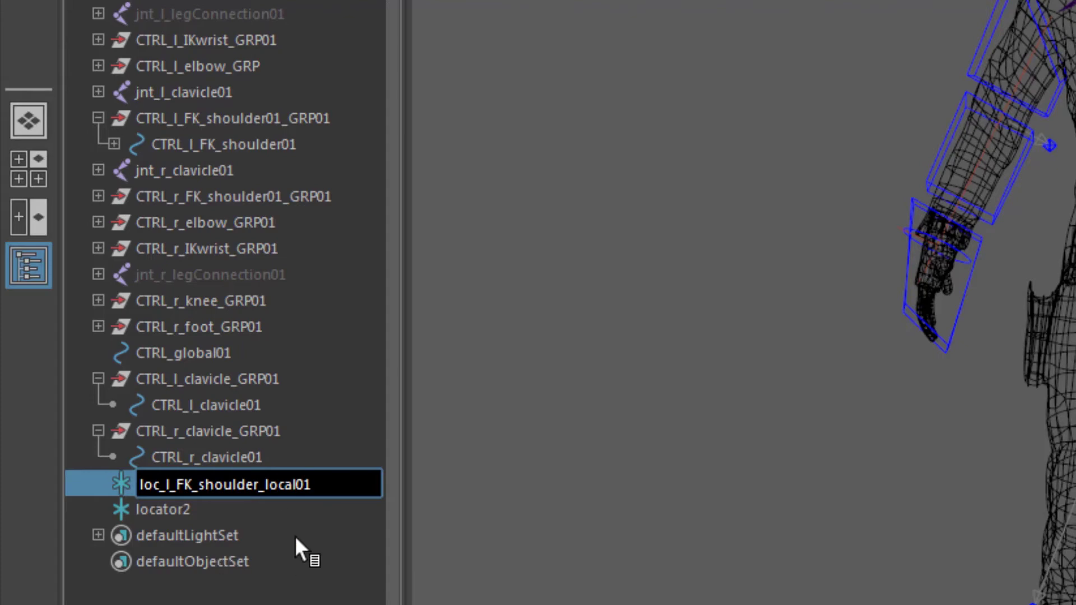
Step: Rename locator2 to loc_l_FK_shoulder_global01, reusing the name of the local locator
key(ctrl+a)
key(ctrl+c)
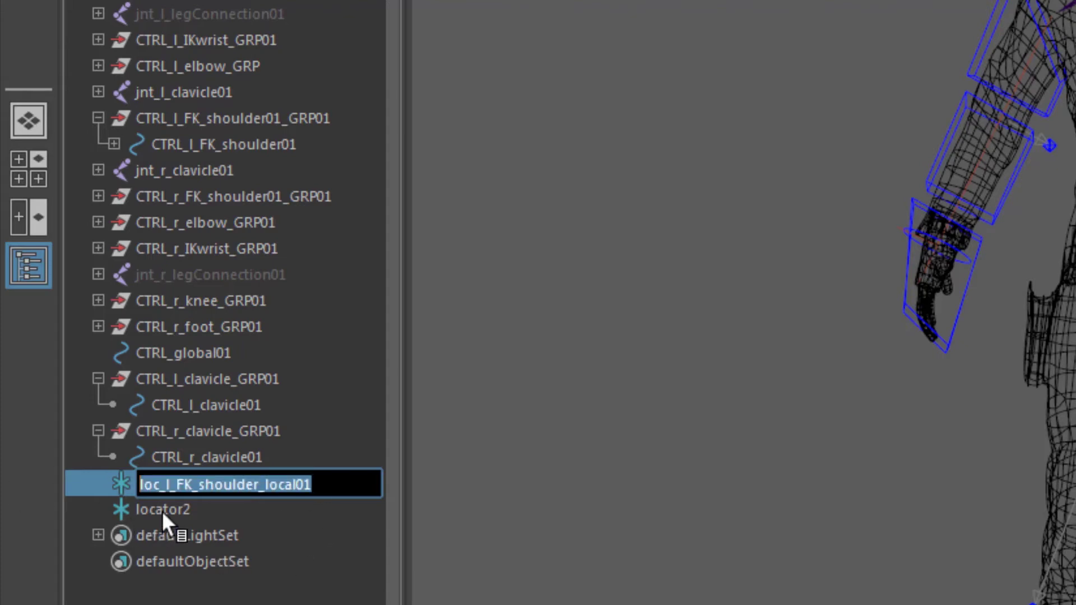
double_click(162, 509)
key(ctrl+v)
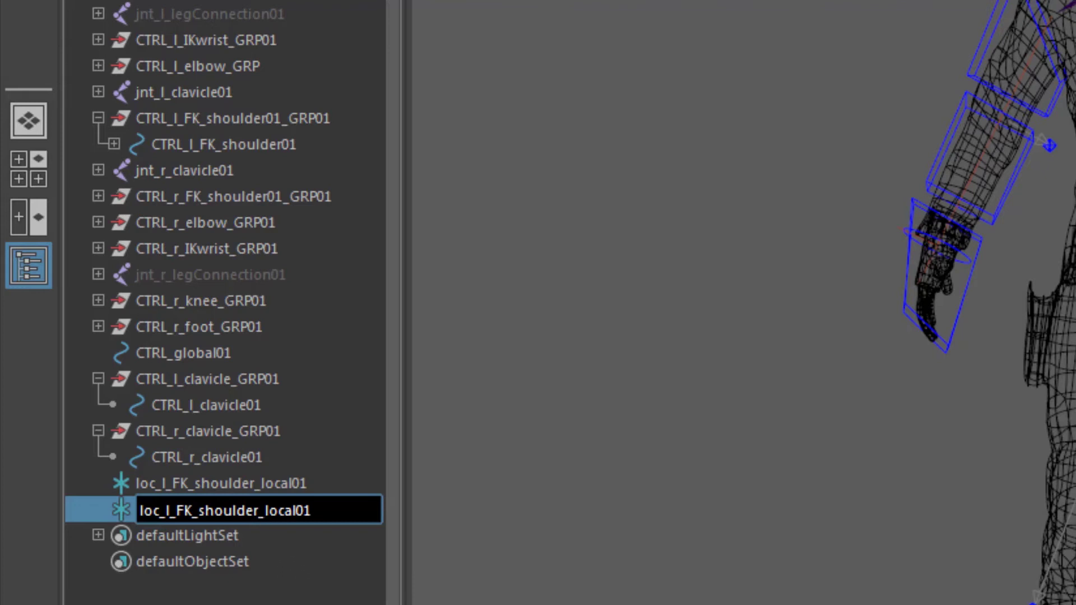
key(Left)
key(Left)
key(Left)
key(Left)
key(Left)
key(Left)
key(Left)
key(Left)
key(Right)
key(shift+Right)
key(shift+Right)
key(shift+Right)
key(shift+Right)
key(shift+Right)
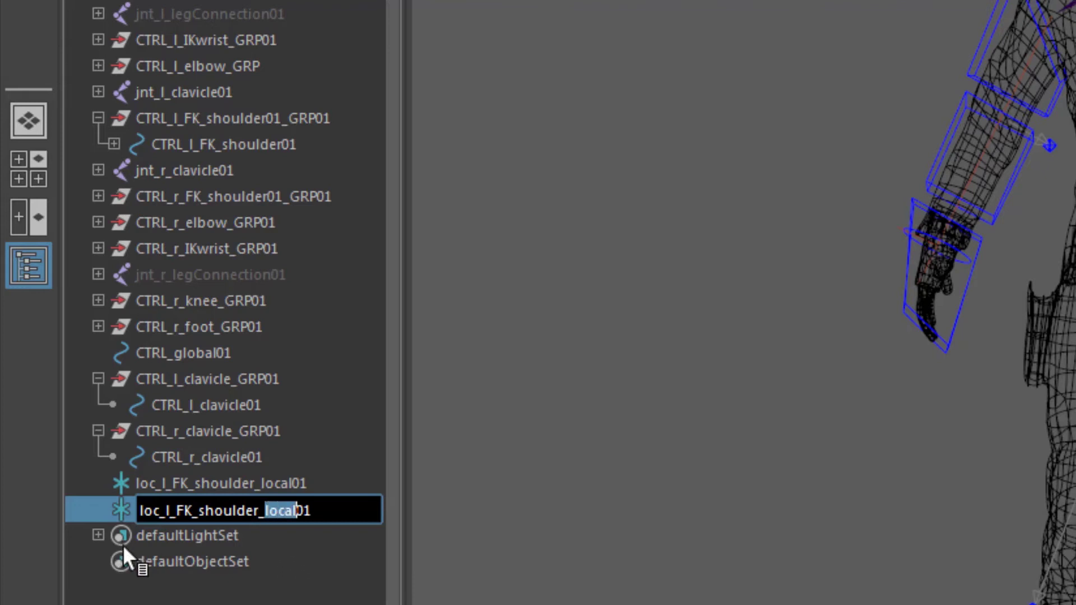
text(global)
key(Return)
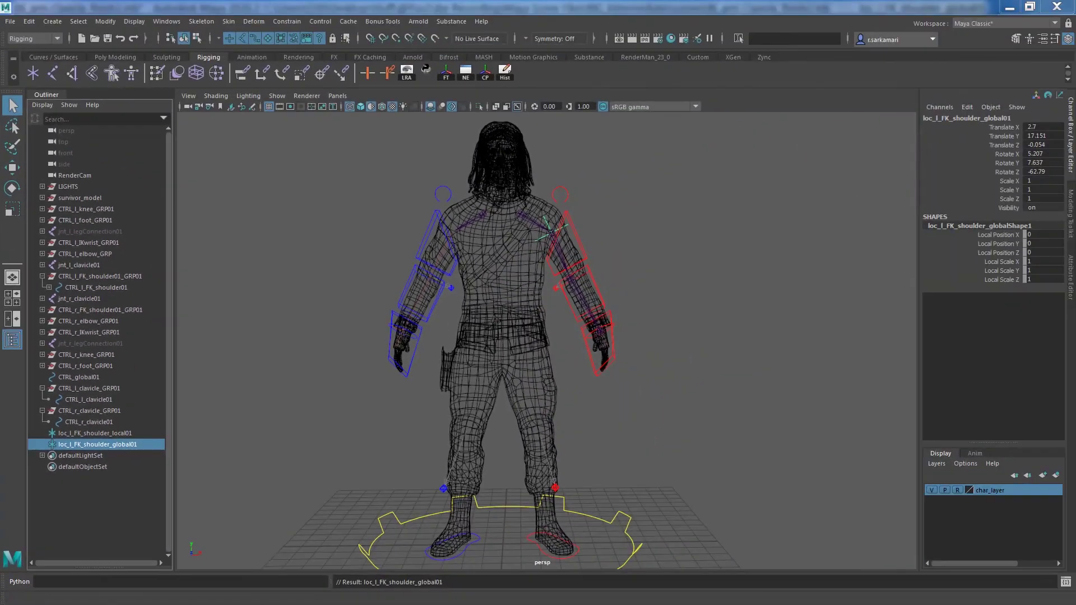
Step: Orient-constrain CTRL_l_FK_shoulder01_GRP01 to both the local and global shoulder locators on all axes with Maintain offset on
ctrl+click(221, 483)
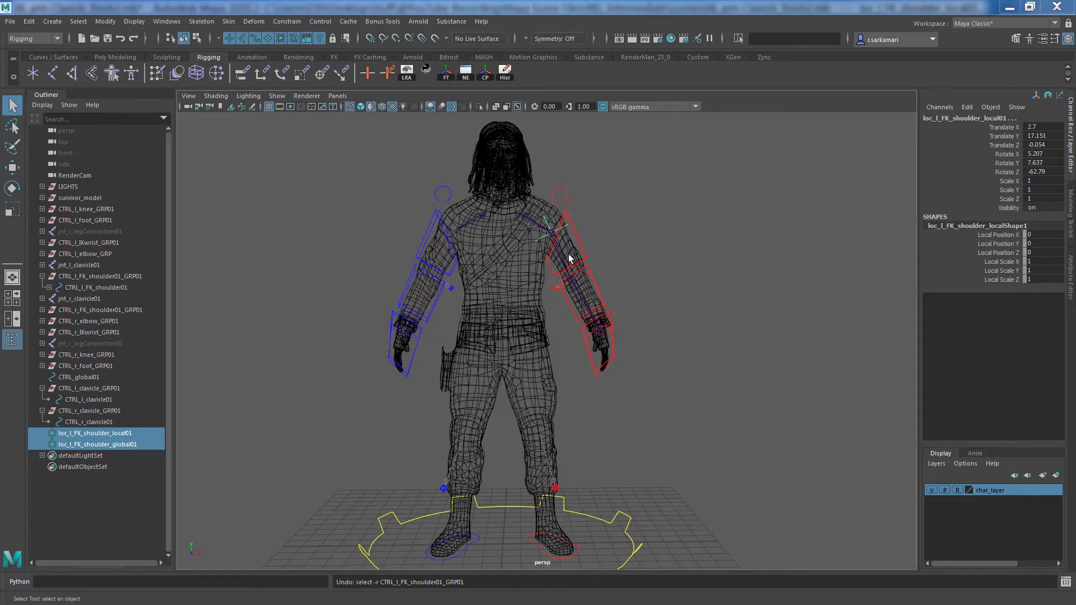
ctrl+click(106, 277)
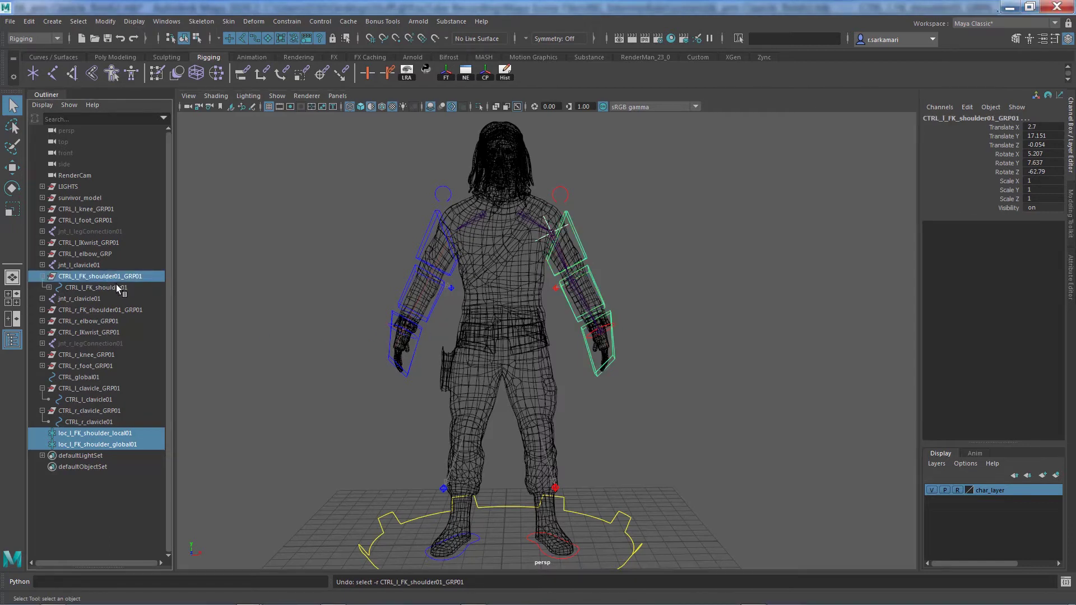
click(292, 23)
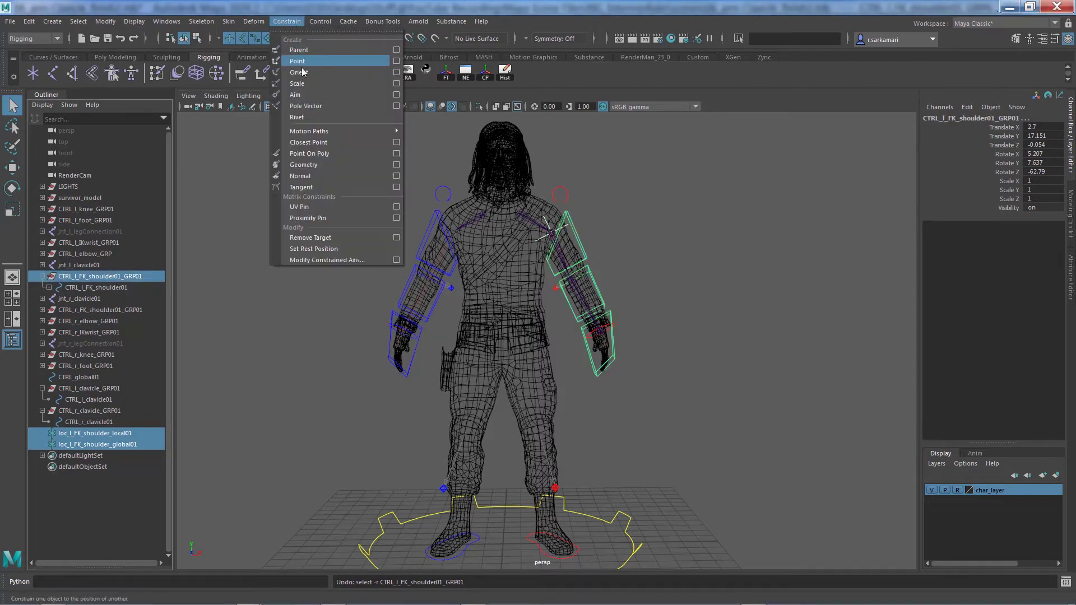
click(397, 71)
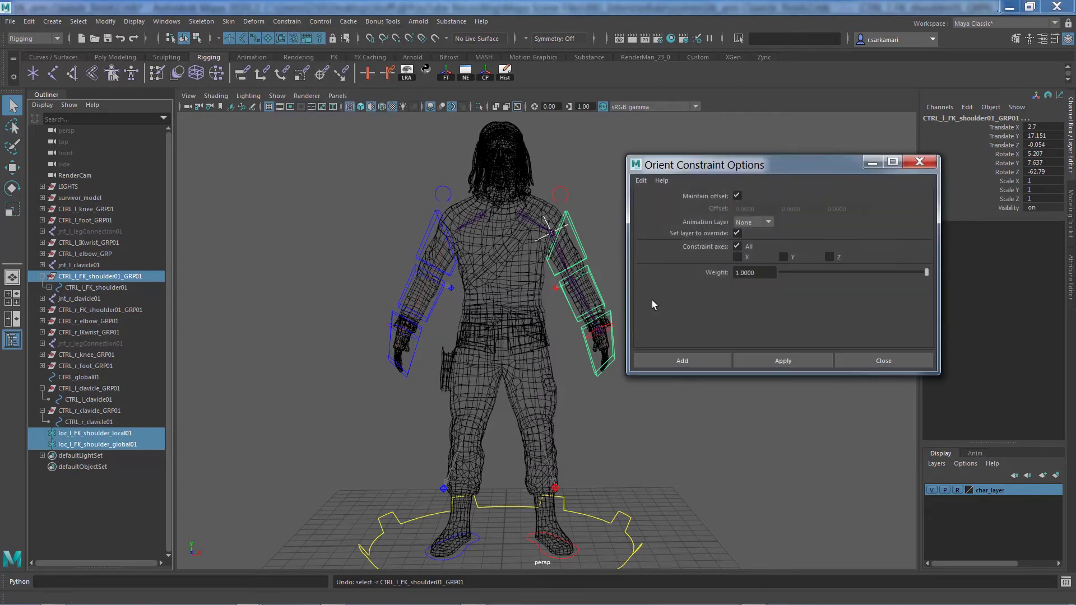
click(682, 360)
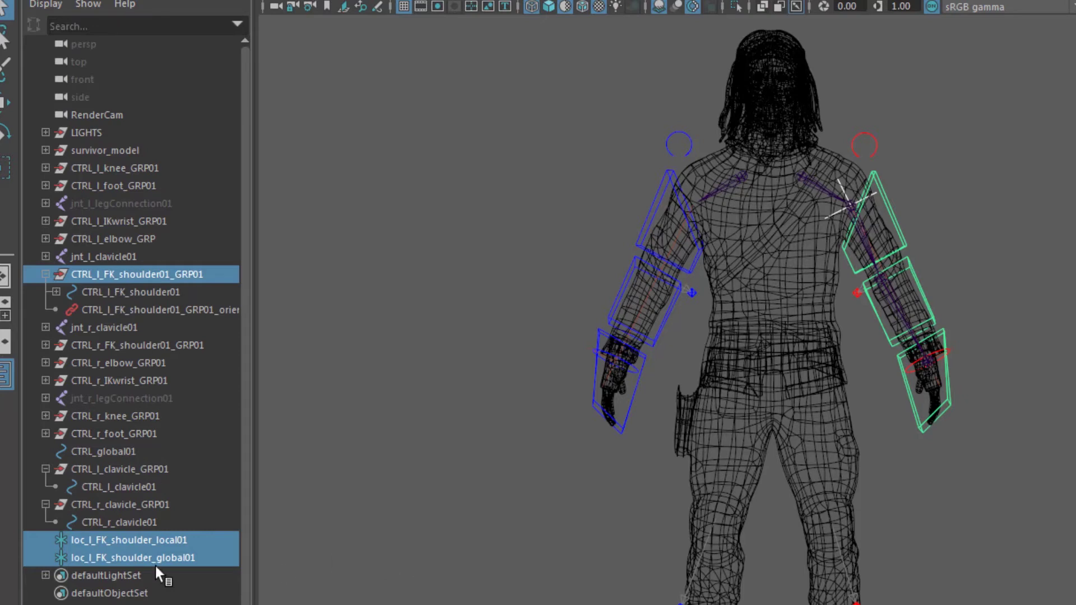
click(133, 541)
click(130, 557)
click(126, 541)
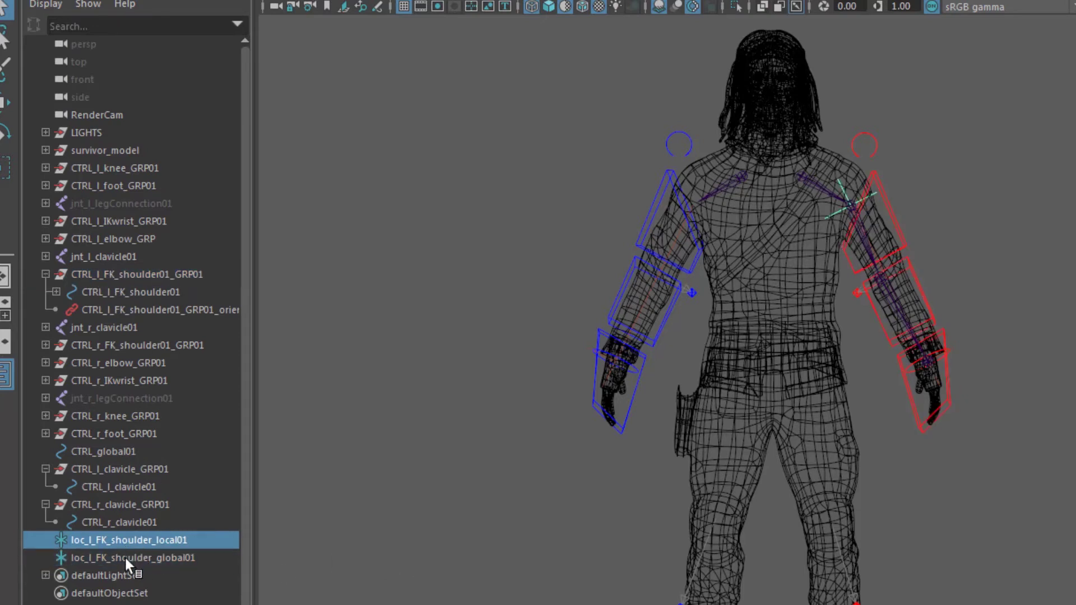
click(123, 552)
click(122, 545)
click(123, 553)
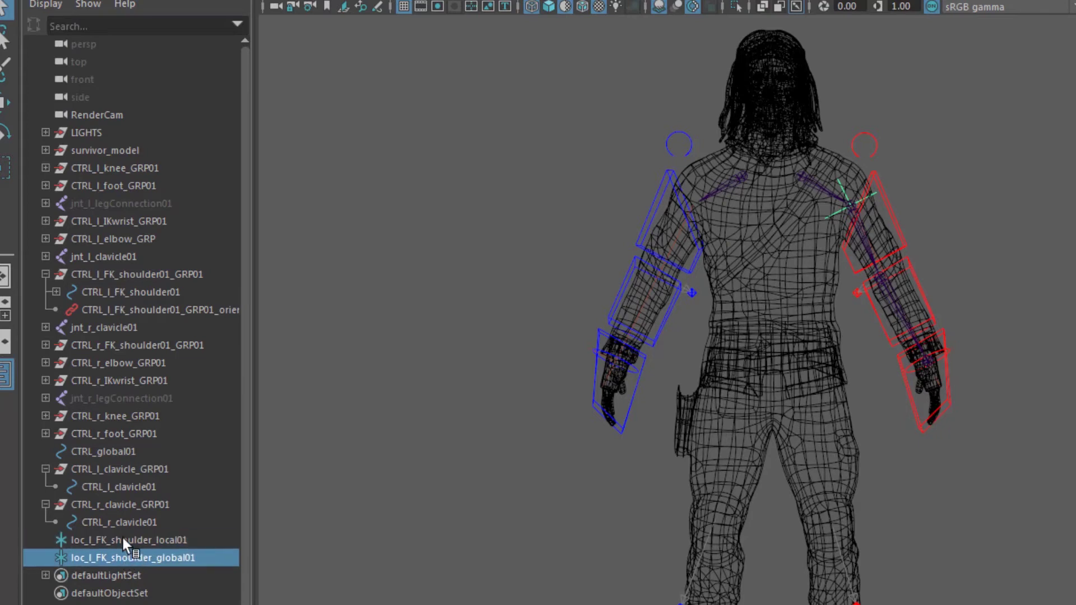
click(123, 542)
click(123, 555)
click(122, 538)
click(124, 556)
Step: Collapse the two clavicle control groups in the hierarchy and parent loc_l_FK_shoulder_local01 under jnt_l_clavicle01
click(46, 467)
click(45, 486)
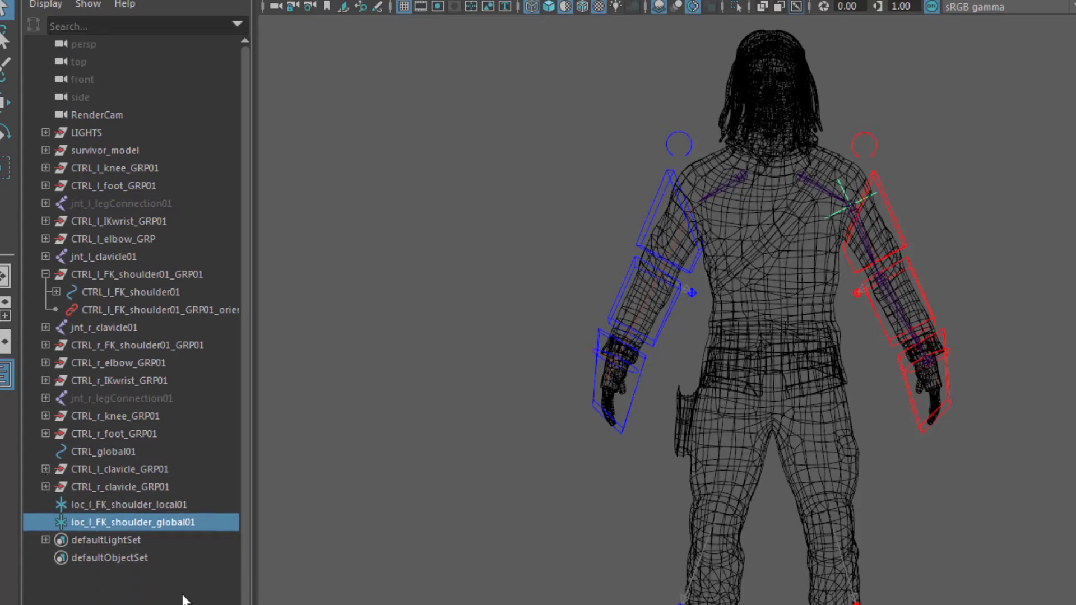
click(123, 502)
click(124, 524)
click(108, 509)
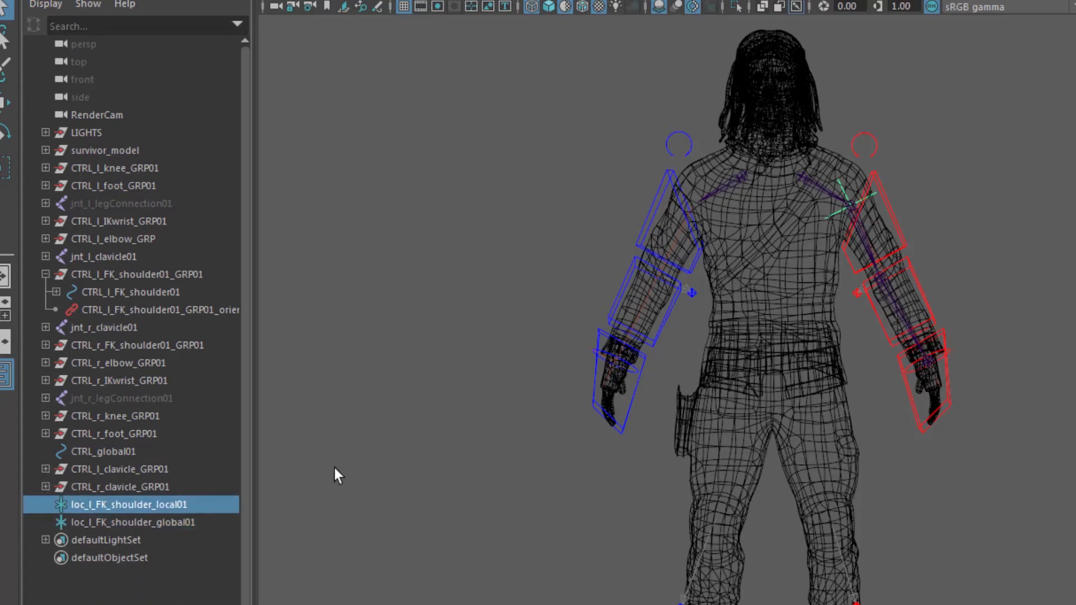
shift+click(817, 184)
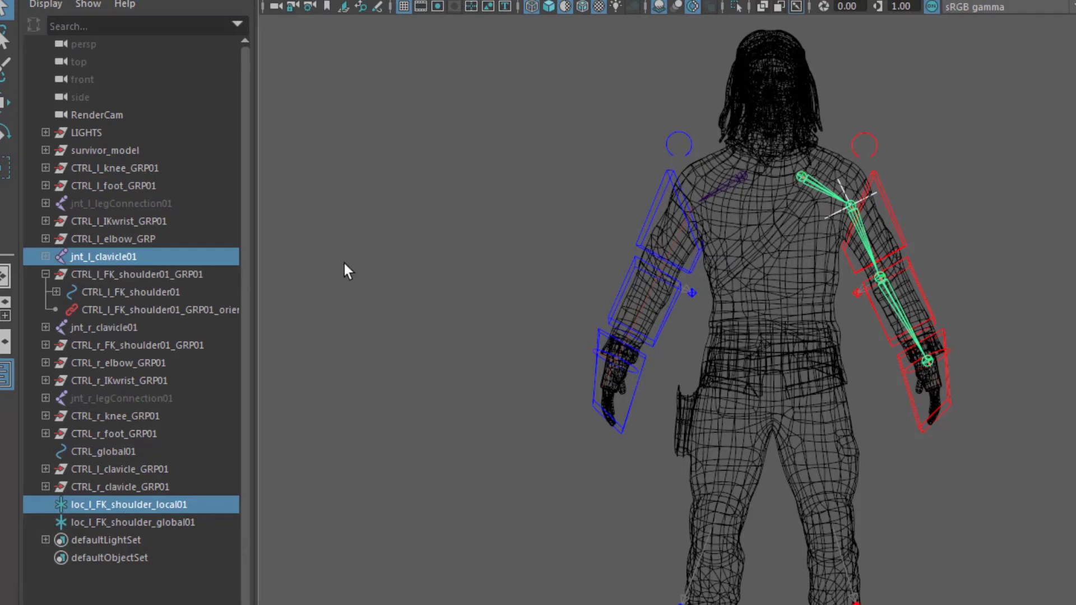
key(p)
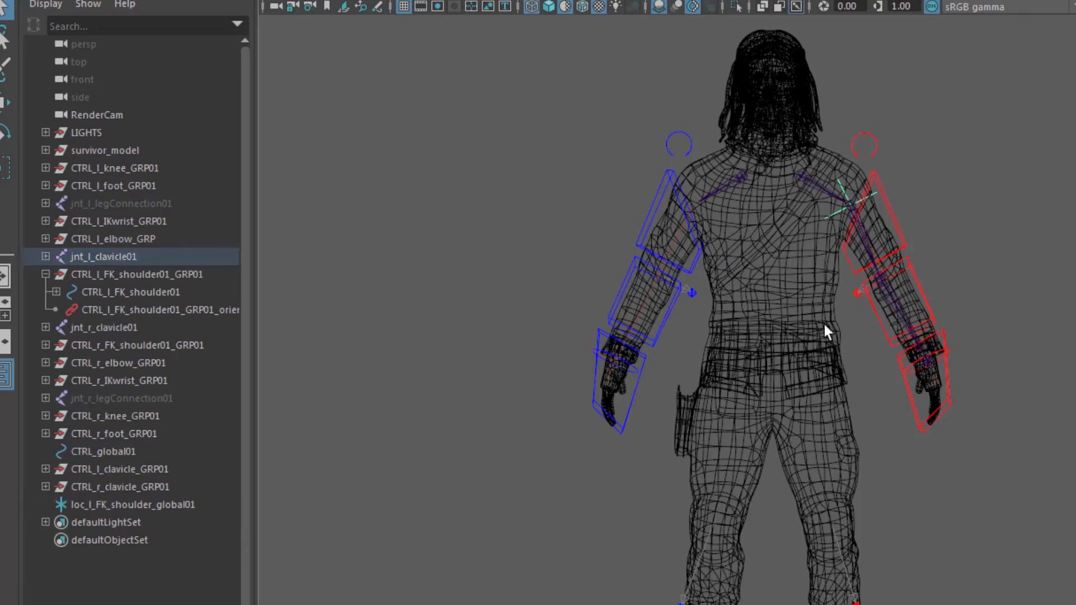
Step: Parent loc_l_FK_shoulder_global01 under CTRL_global01
click(146, 505)
ctrl+click(103, 451)
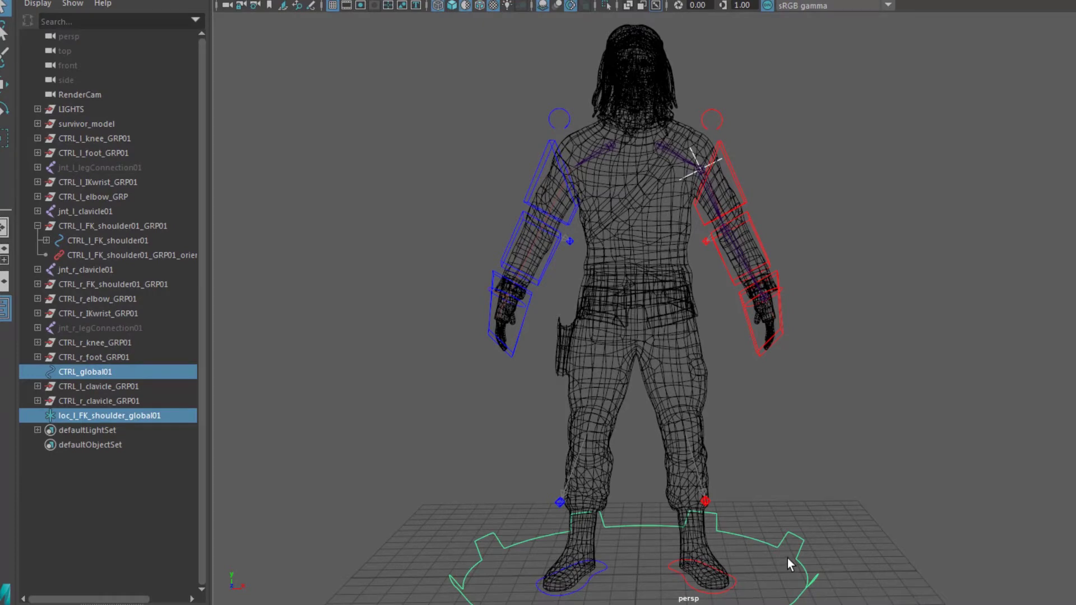
key(p)
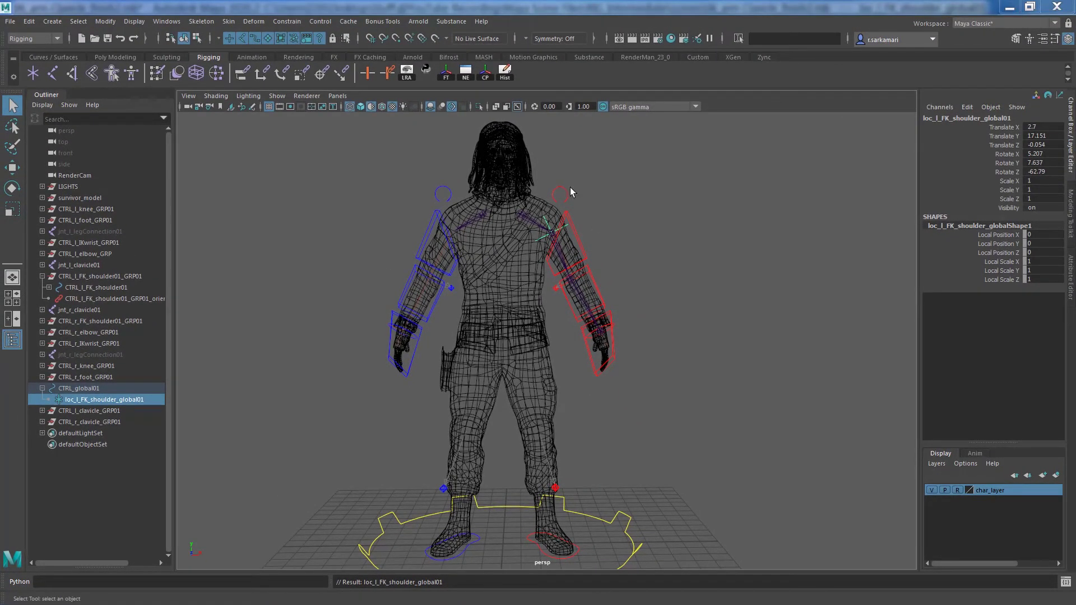
Step: Add a keyable float attribute named LOCK with minimum 0 and maximum 1 to both clavicle controls
click(554, 190)
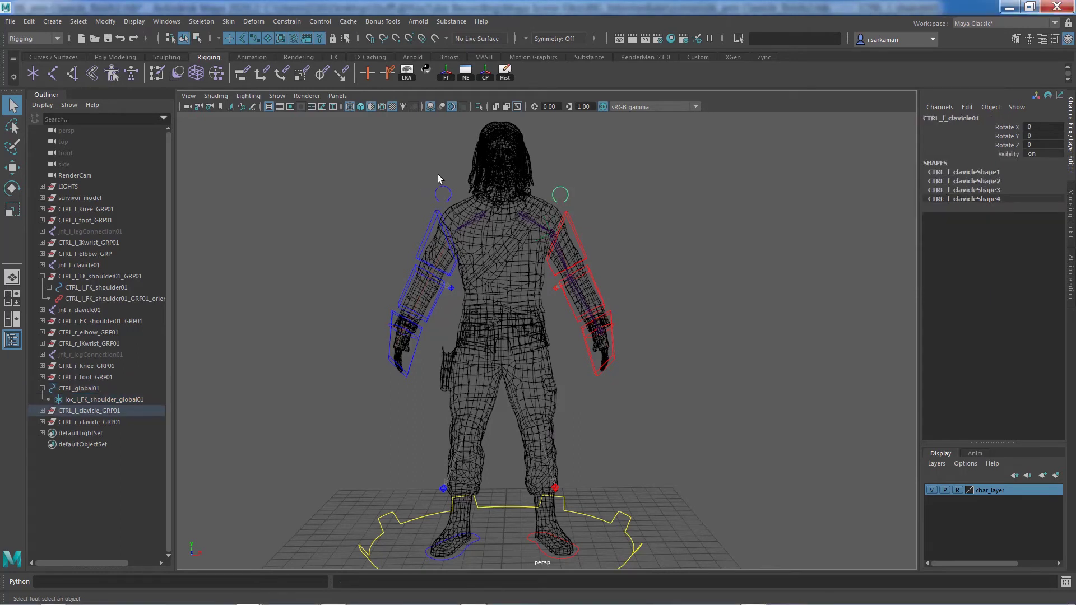
click(442, 191)
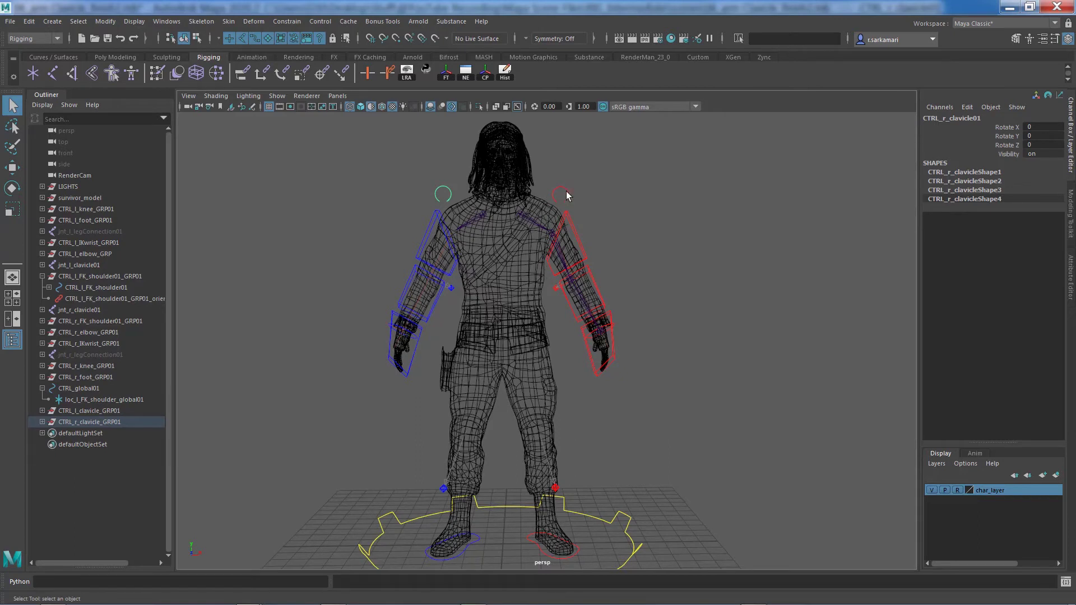
shift+click(446, 200)
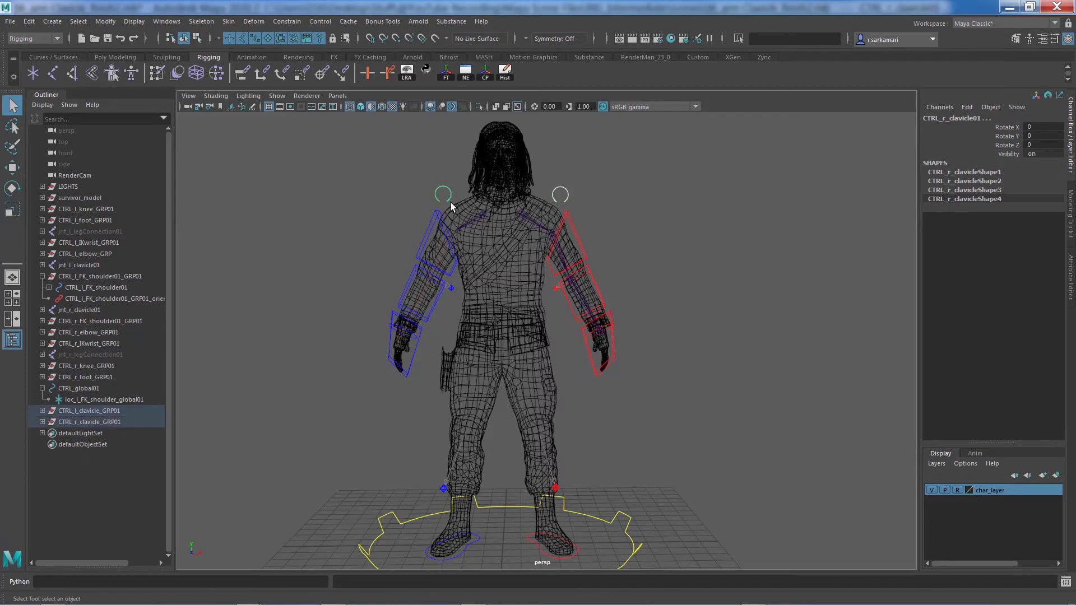
click(106, 21)
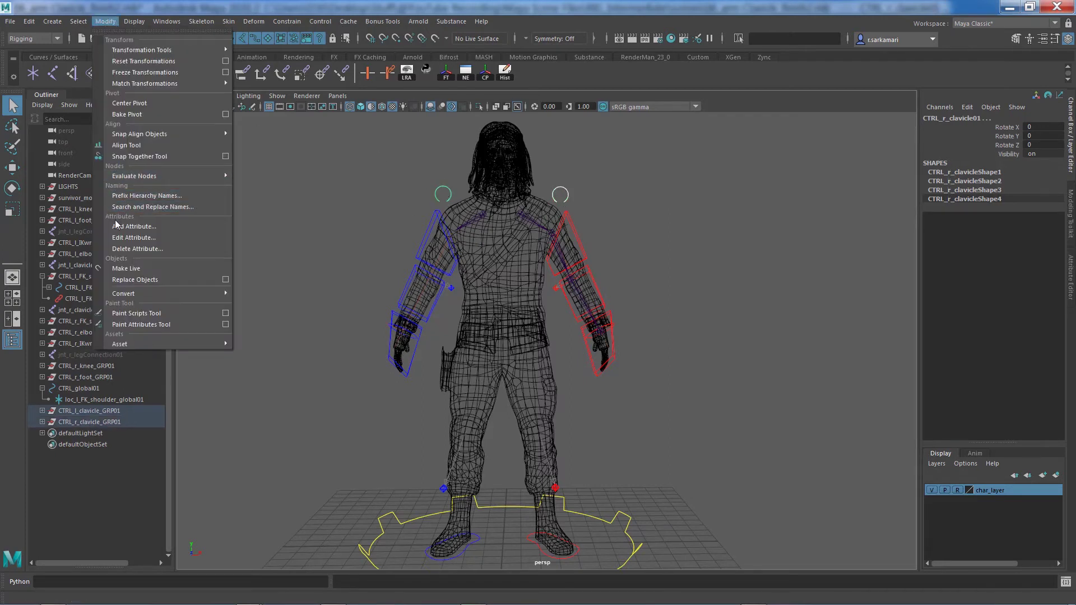
key(Escape)
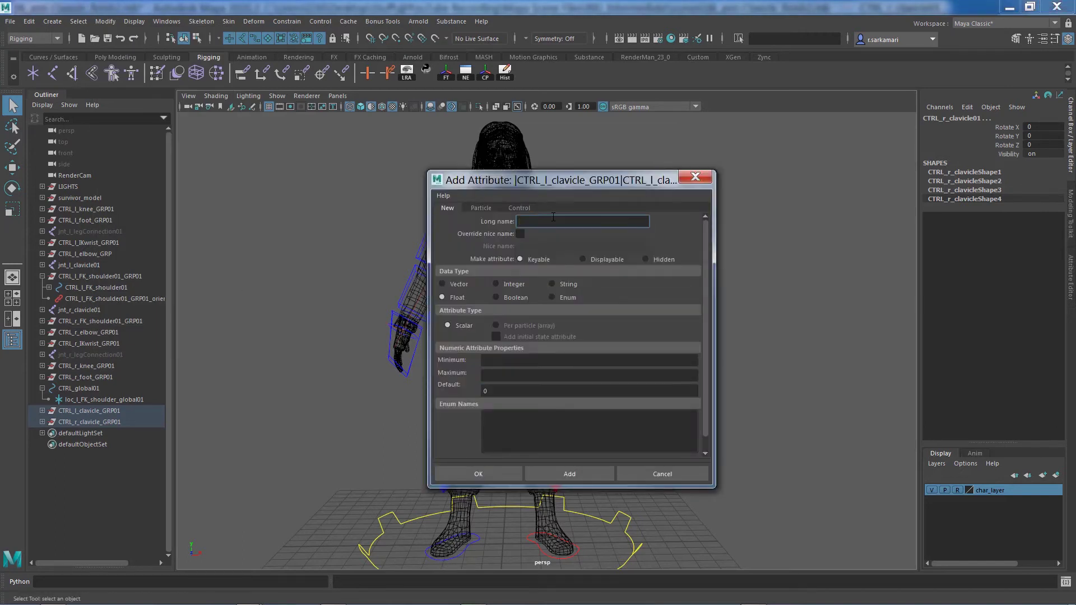
text(LOCK)
click(497, 360)
text(0)
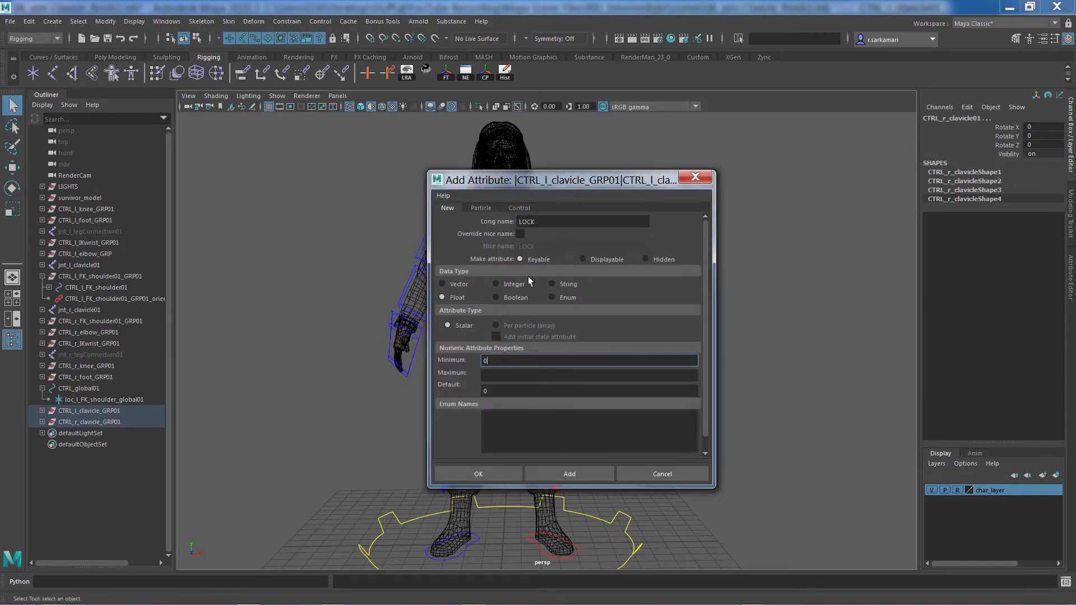
click(490, 376)
text(1)
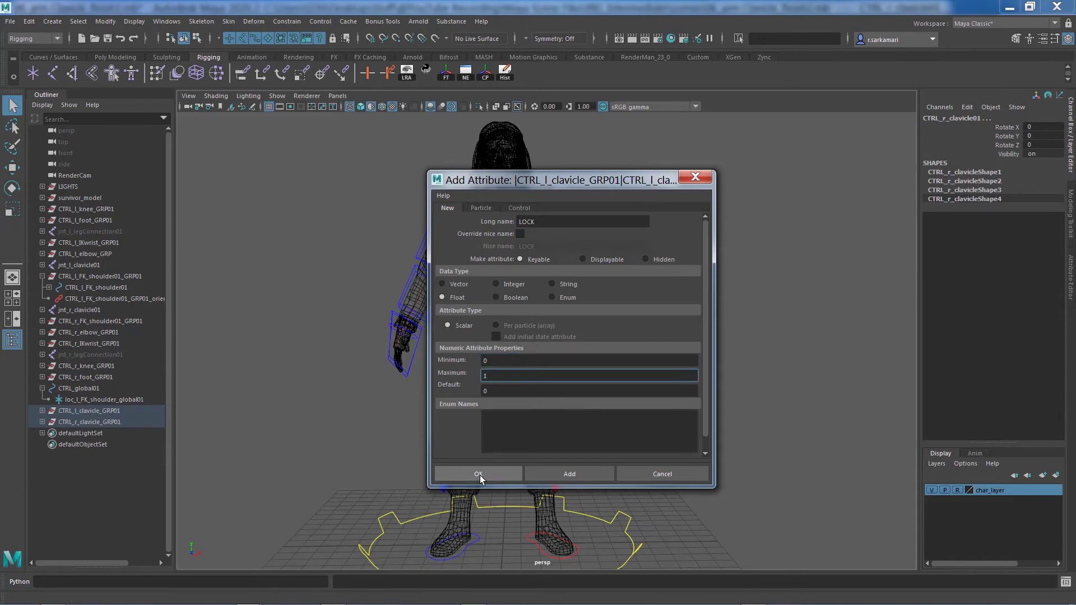
click(479, 474)
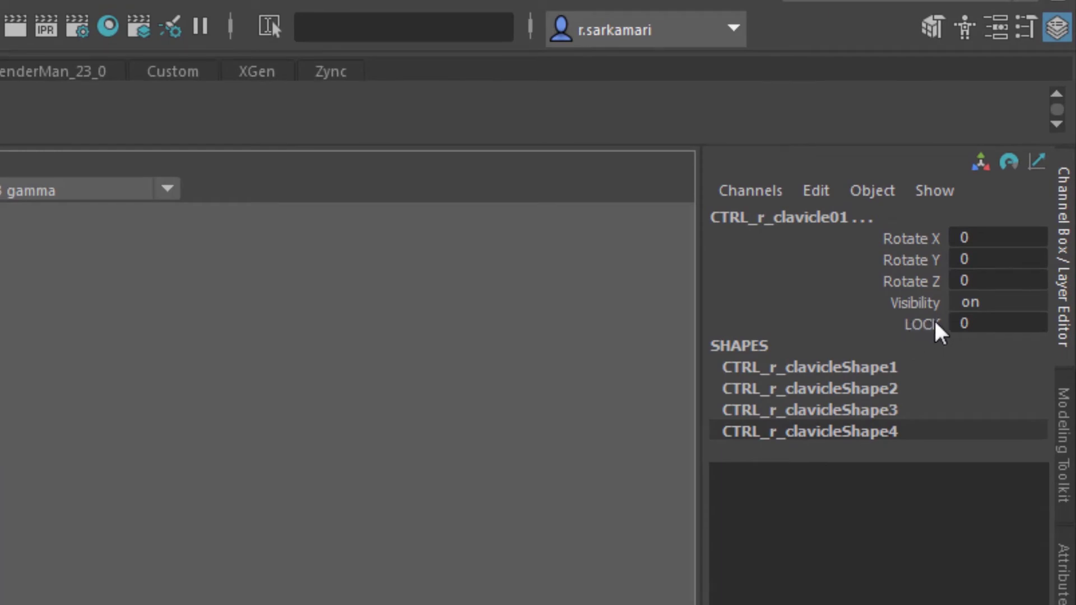
click(125, 432)
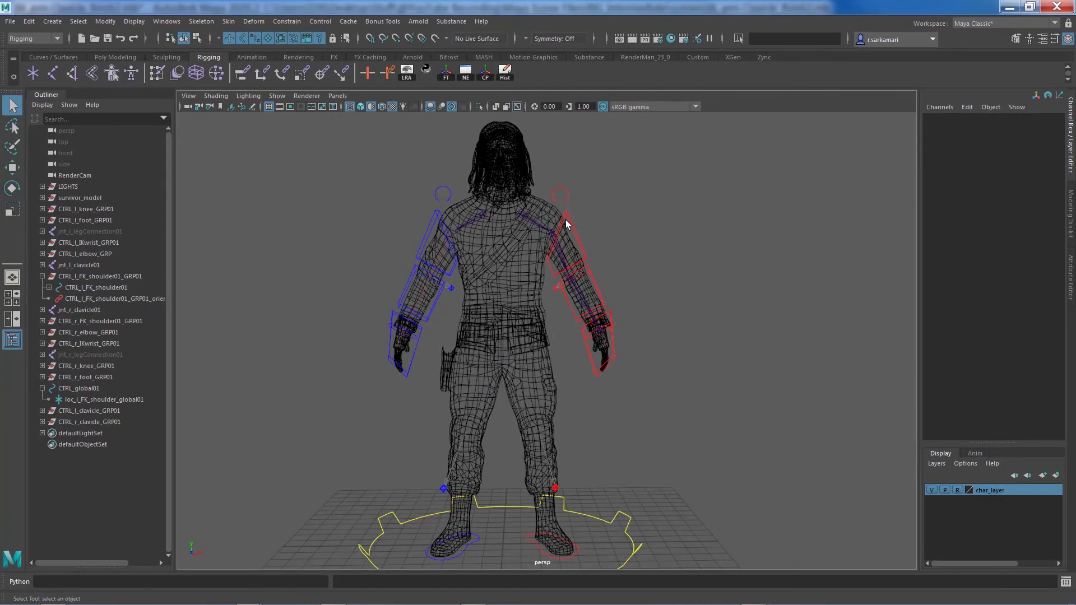
Step: Load the left FK shoulder group's orient constraint and CTRL_l_clavicle01 into a new Node Editor graph
click(98, 300)
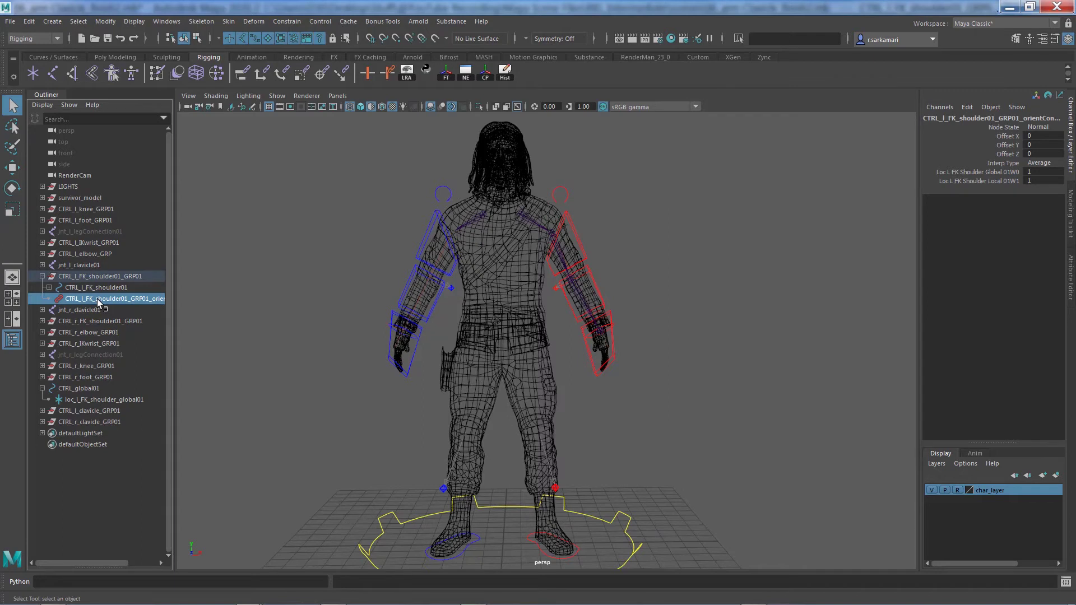
click(558, 192)
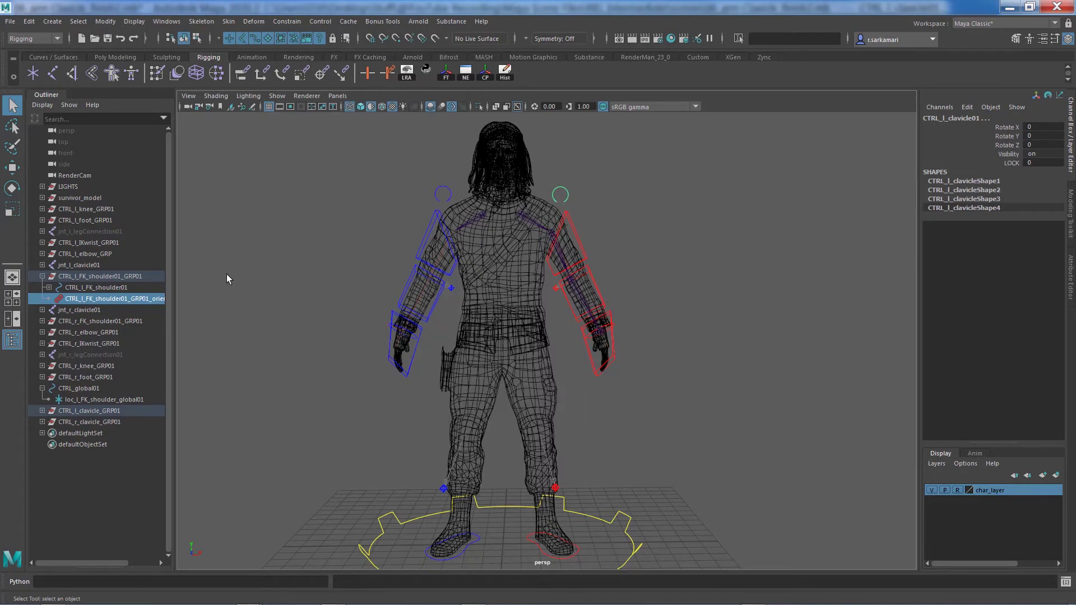
click(167, 22)
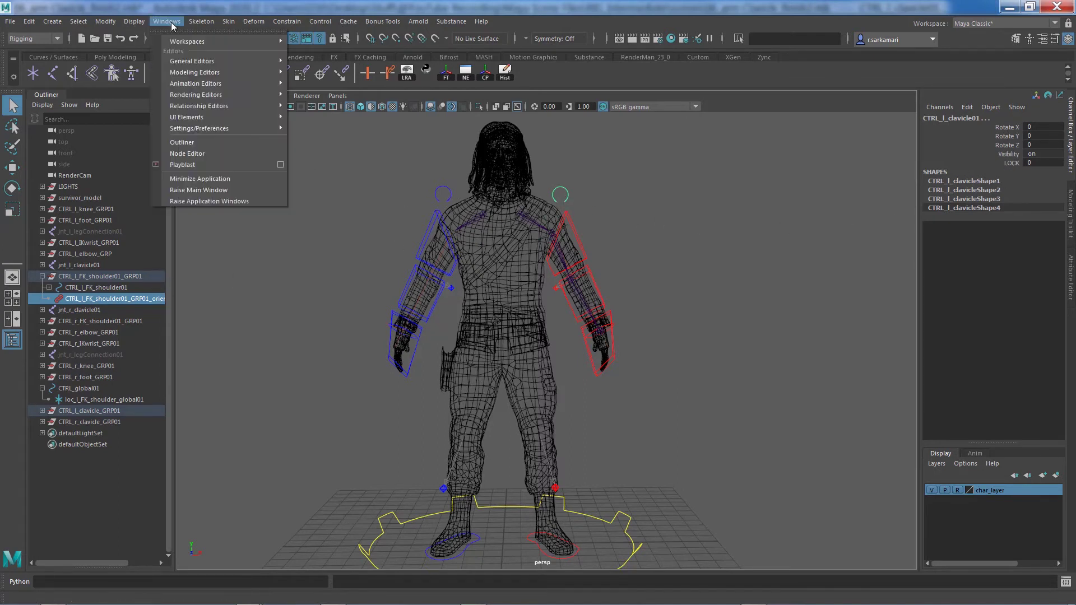
click(185, 158)
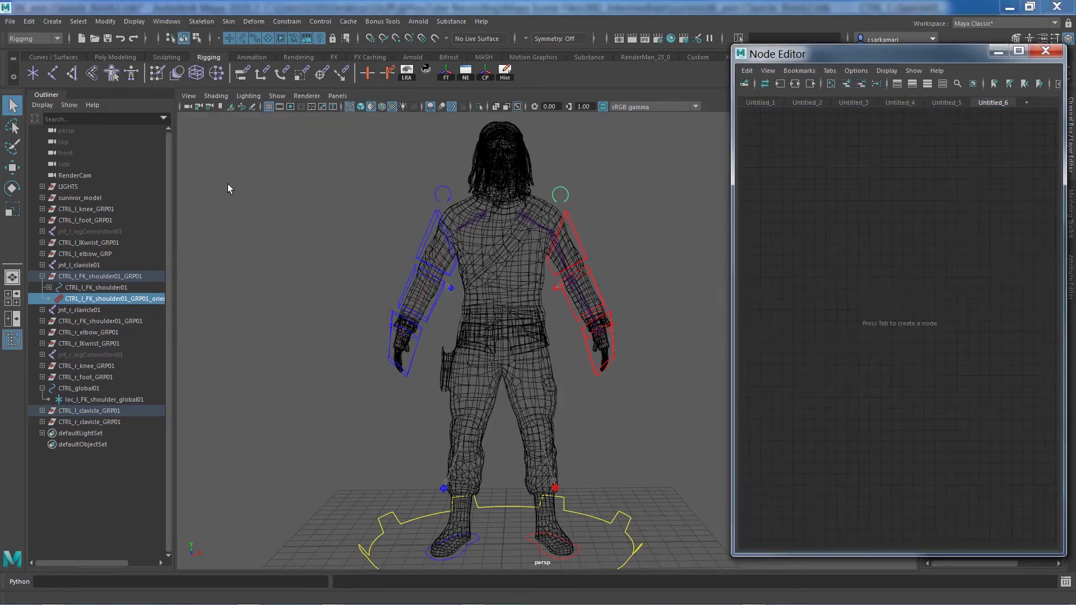
click(1026, 102)
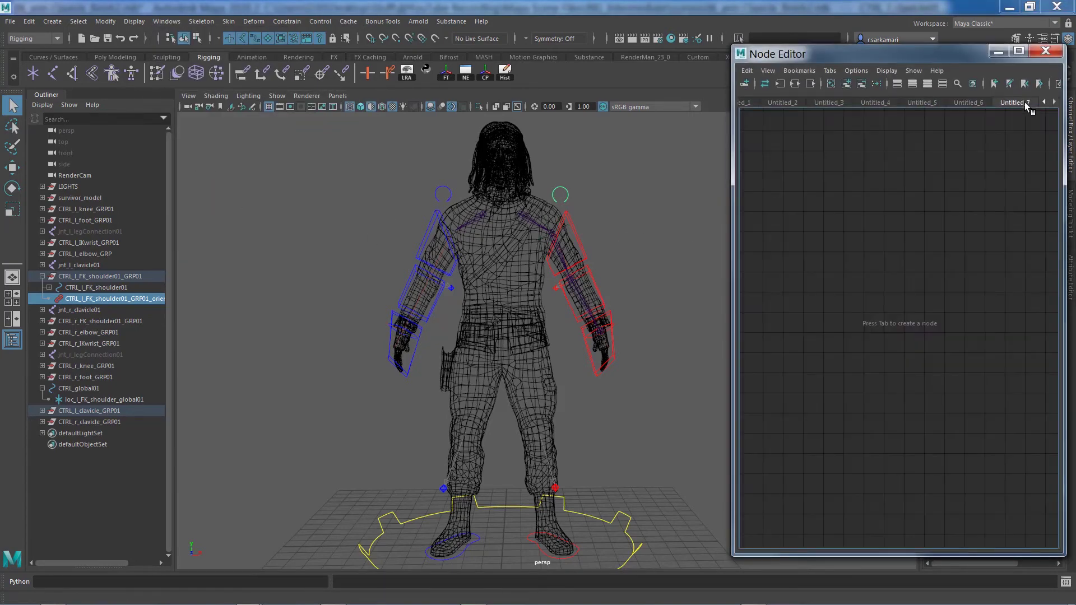
drag(970, 59, 900, 68)
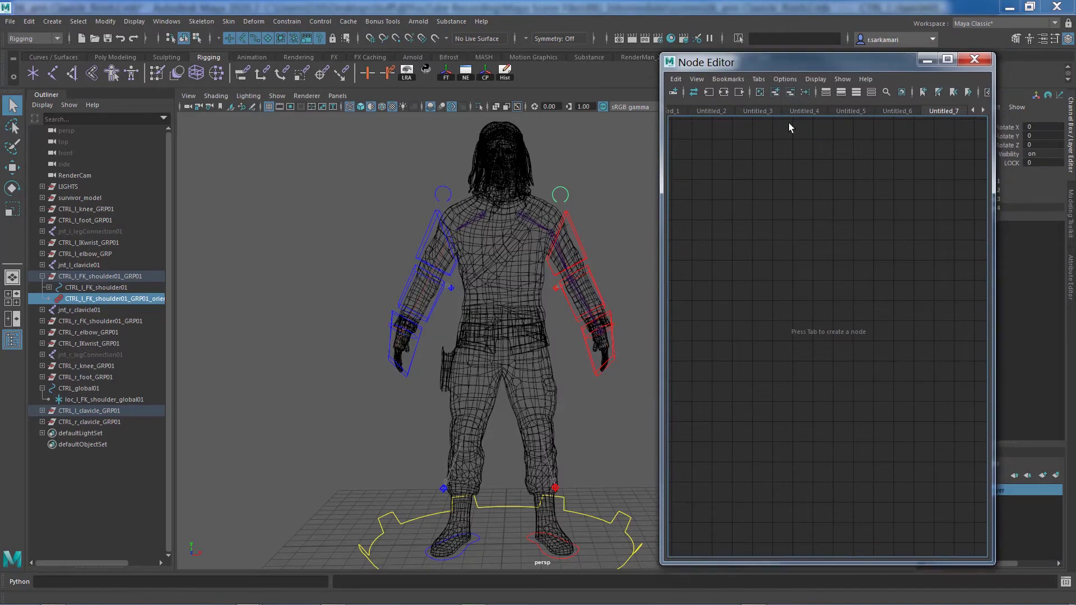
click(775, 96)
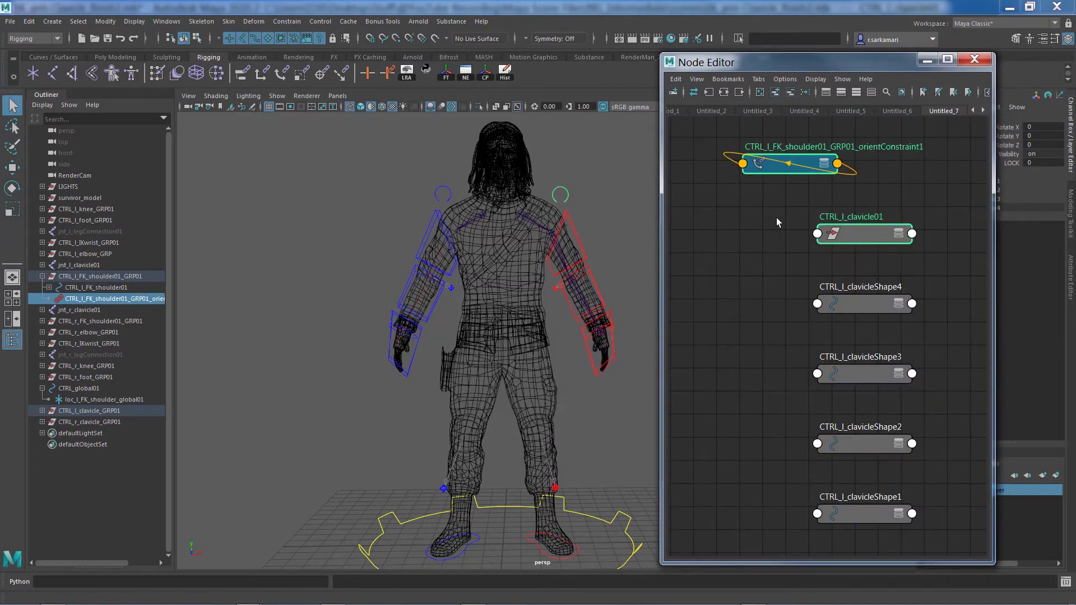
Step: Move the clavicle shape nodes aside and place CTRL_l_clavicle01 beside the orient constraint, with all attributes expanded on both nodes
drag(761, 293, 680, 599)
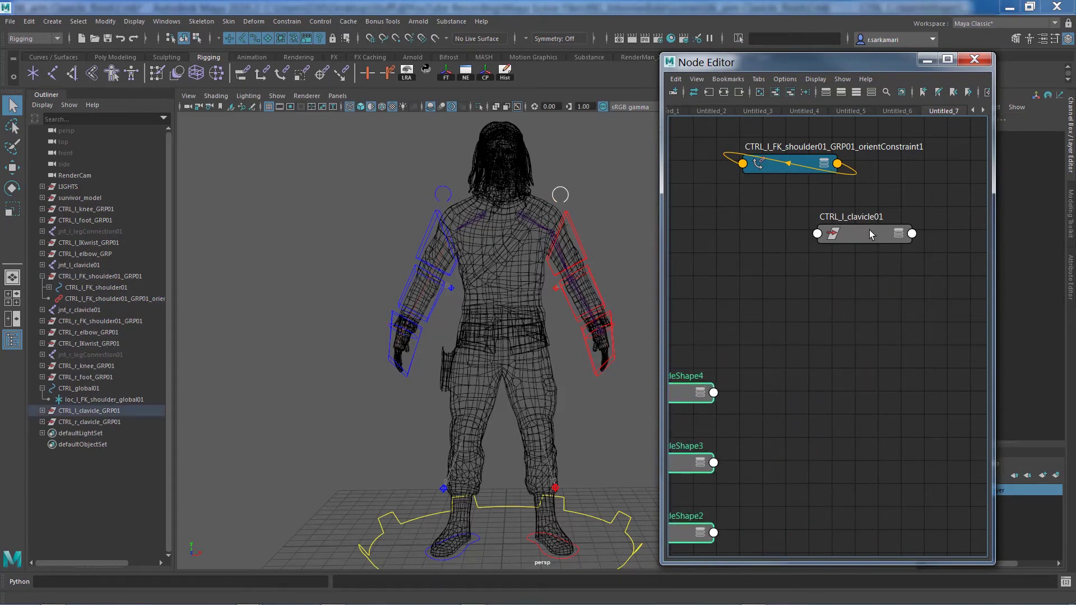
drag(869, 230, 832, 269)
key(3)
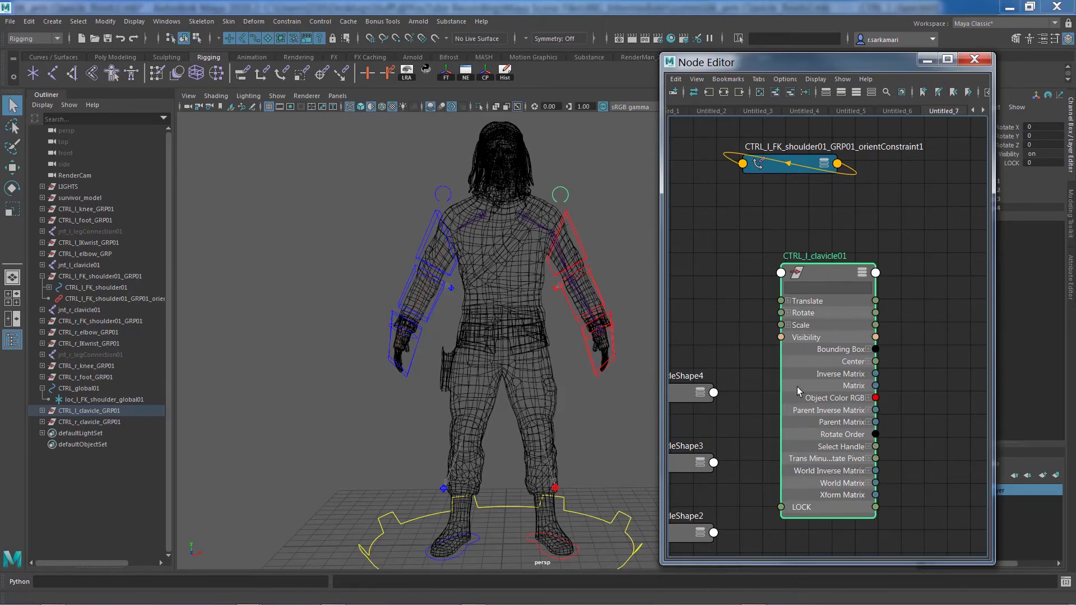
drag(772, 173, 958, 291)
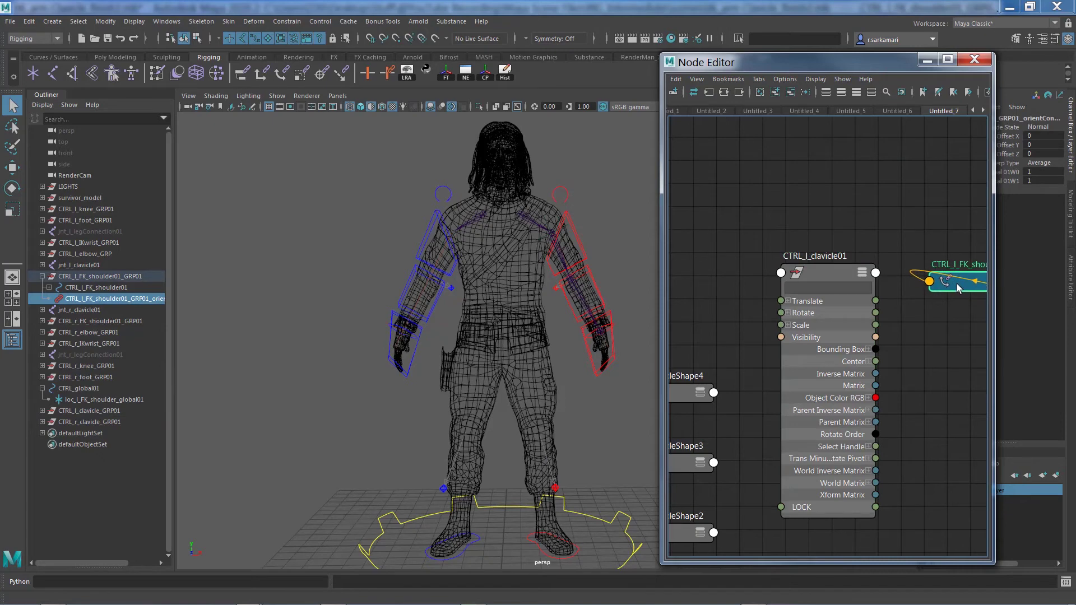
middle_drag(908, 327, 804, 313)
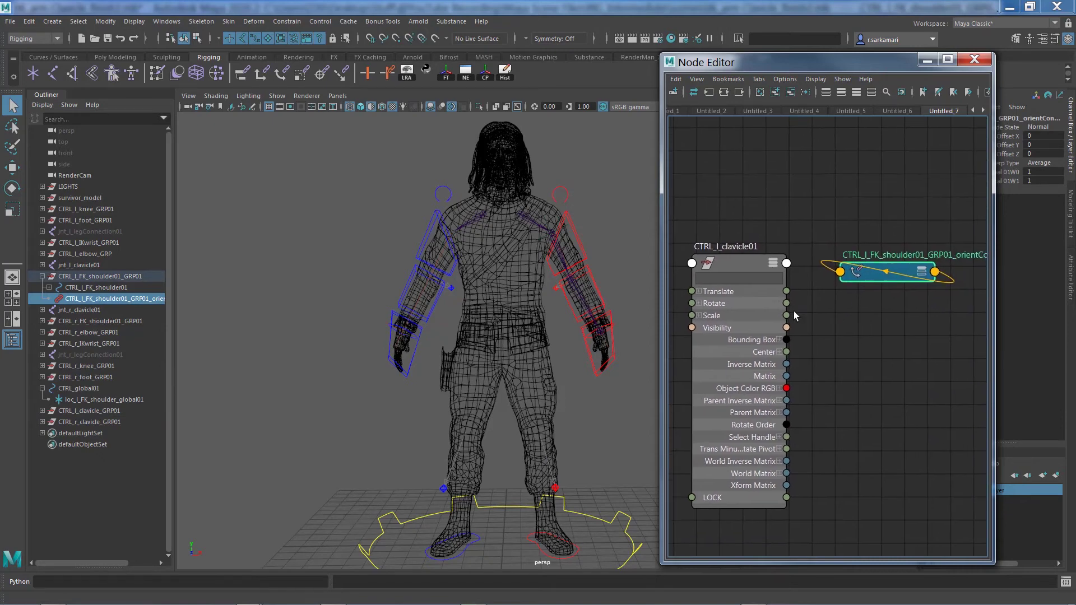
key(3)
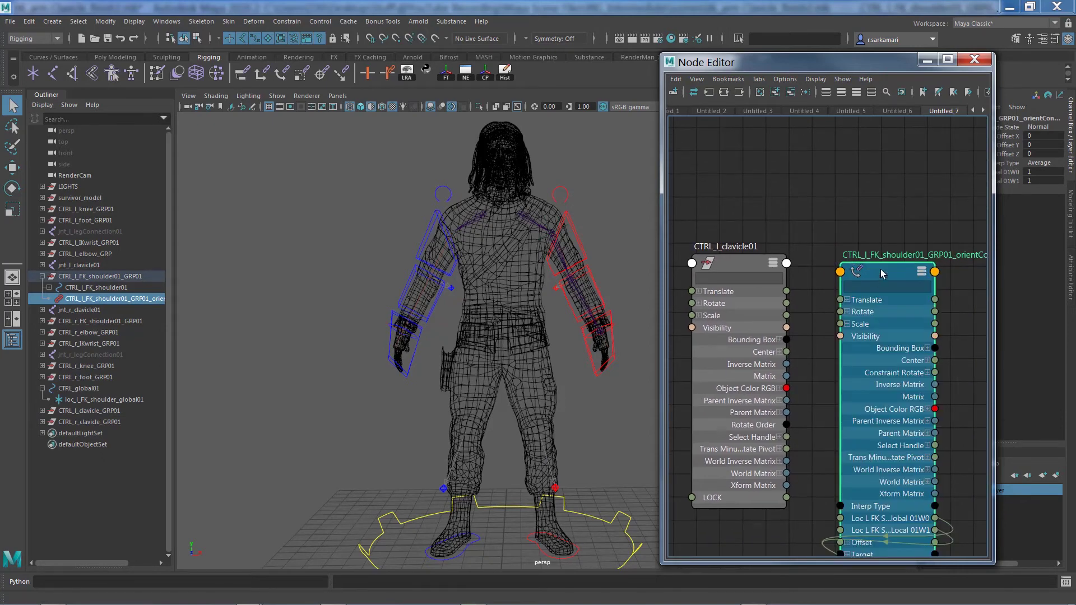
drag(880, 267, 889, 250)
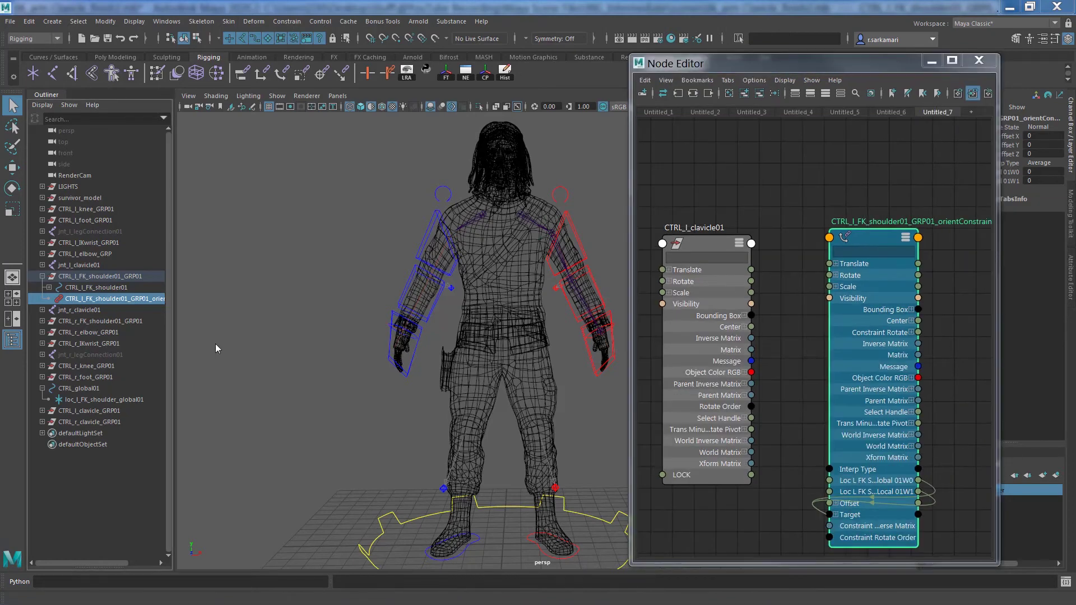
Step: Parent CTRL_l_FK_shoulder01_GRP01 under CTRL_l_clavicle01
click(98, 277)
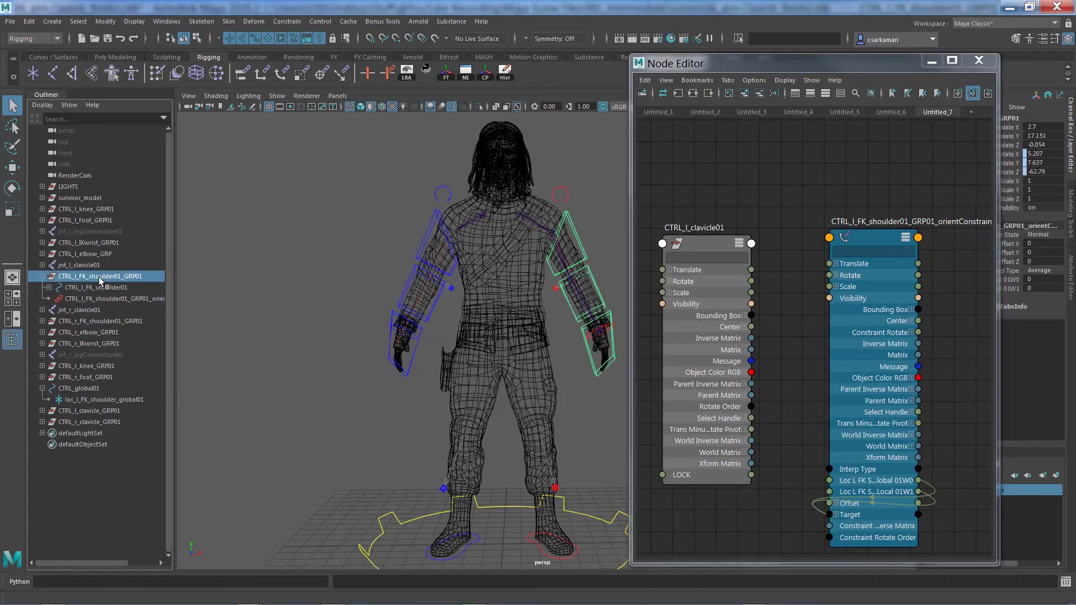
click(42, 411)
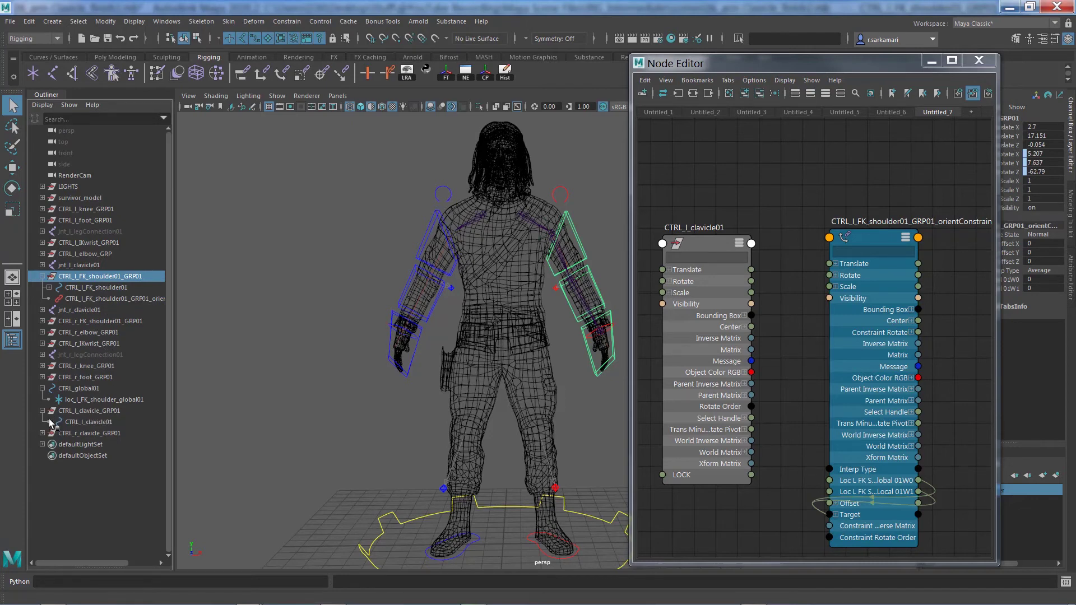
ctrl+click(92, 422)
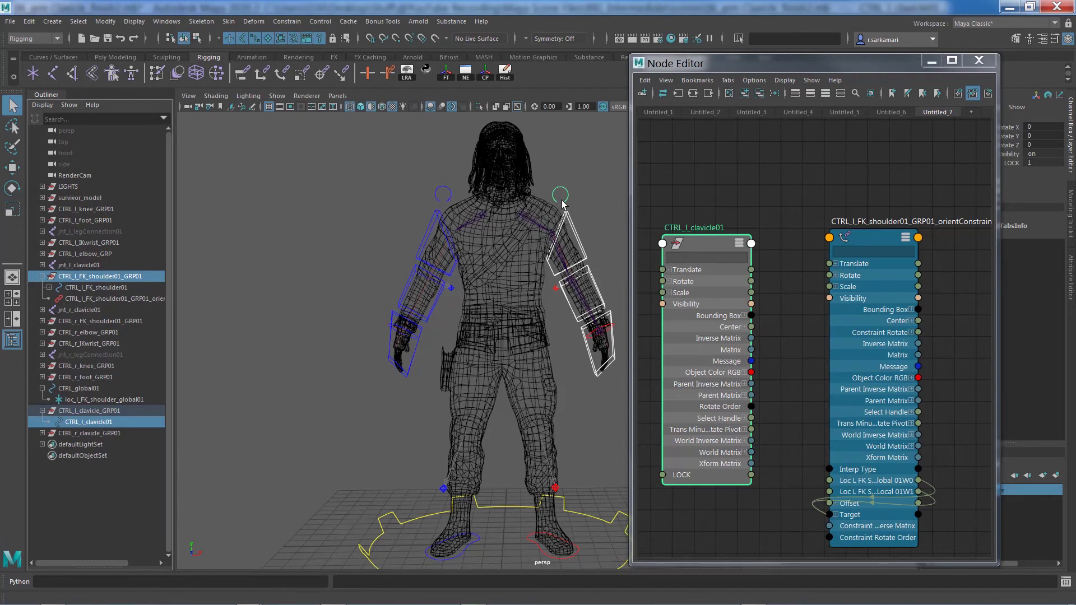
key(p)
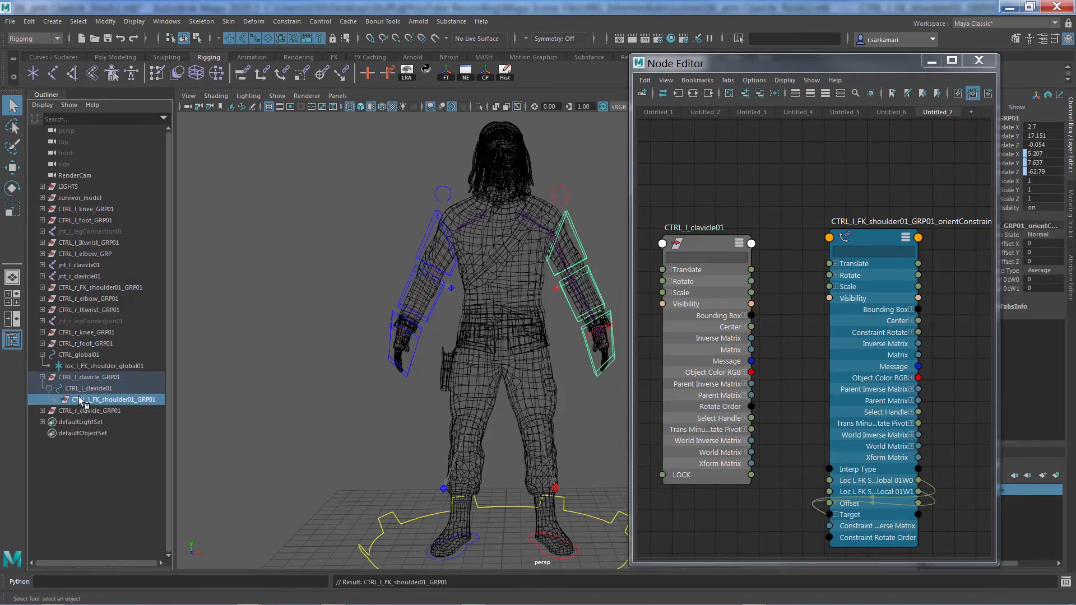
Step: Connect the LOCK attribute of CTRL_l_clavicle01 to the orient constraint's global locator weight W0
click(91, 389)
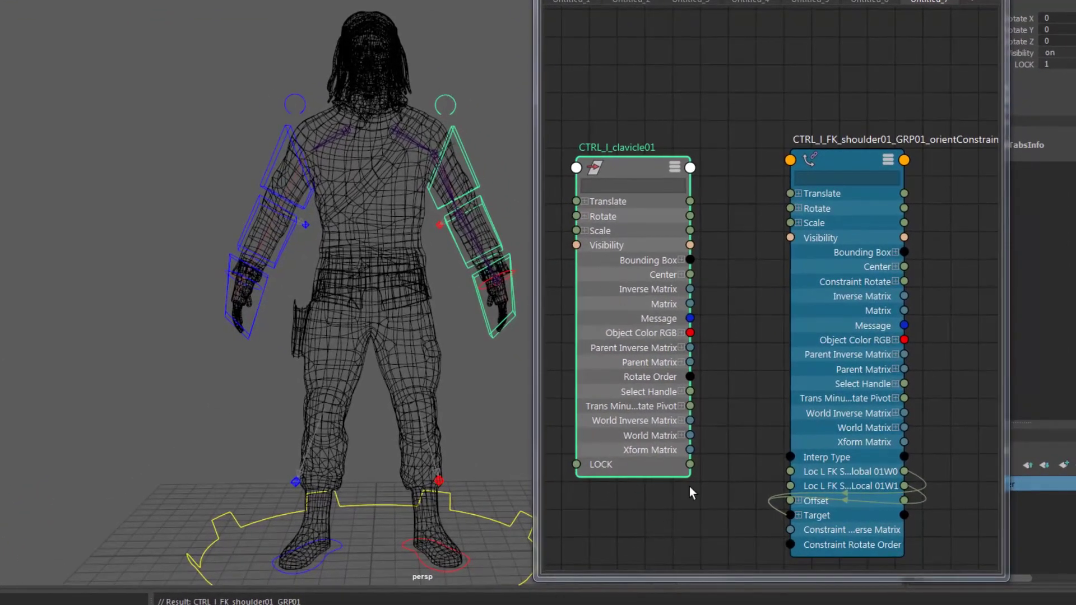
drag(690, 464, 790, 473)
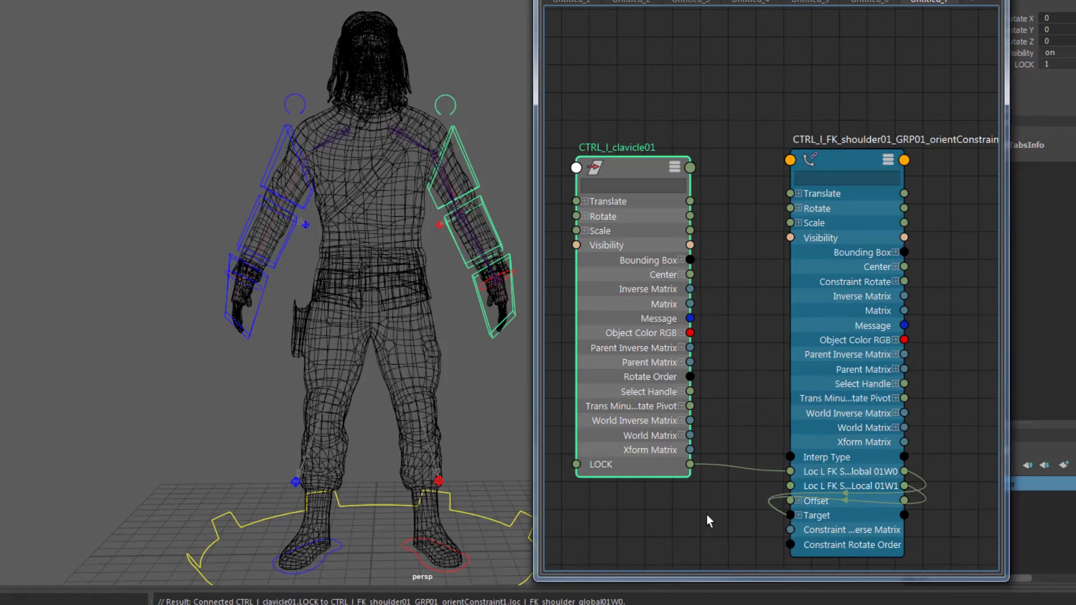
click(704, 545)
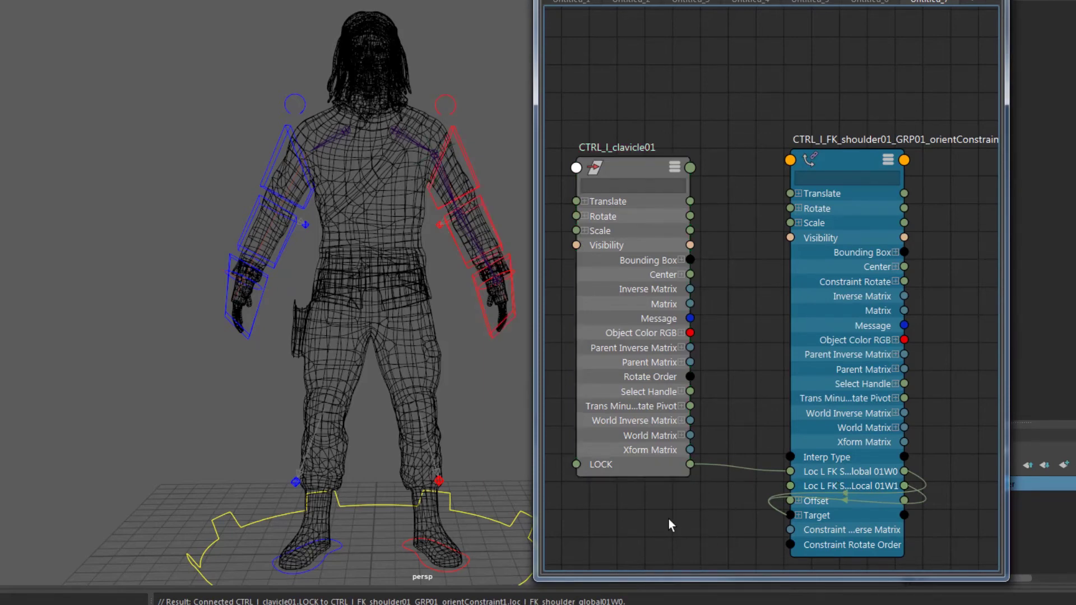
Step: Create a reverse node in the graph below CTRL_l_clavicle01
key(Tab)
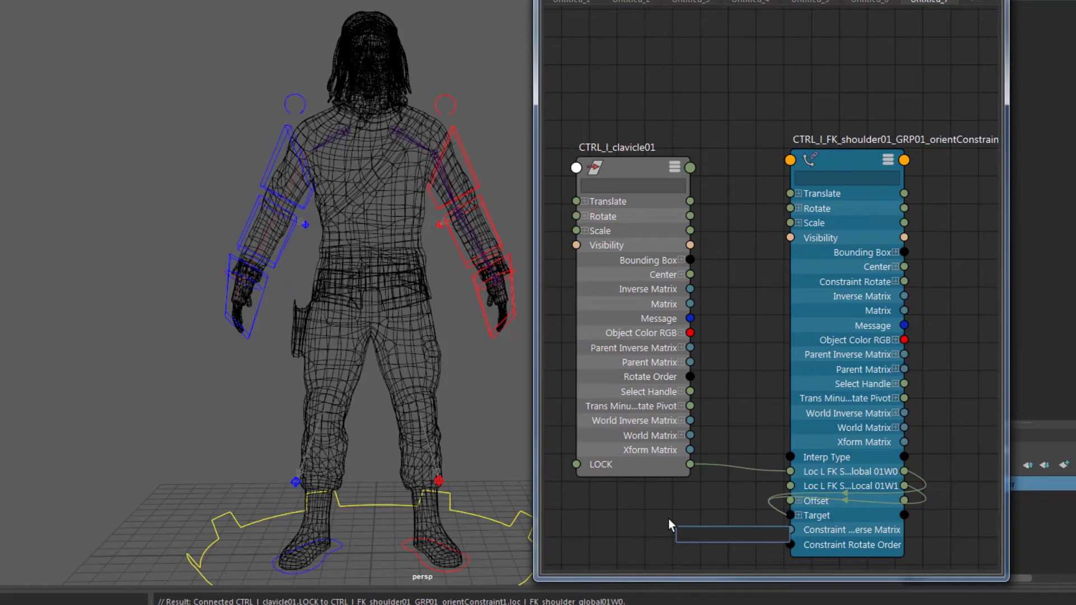
text(reverse)
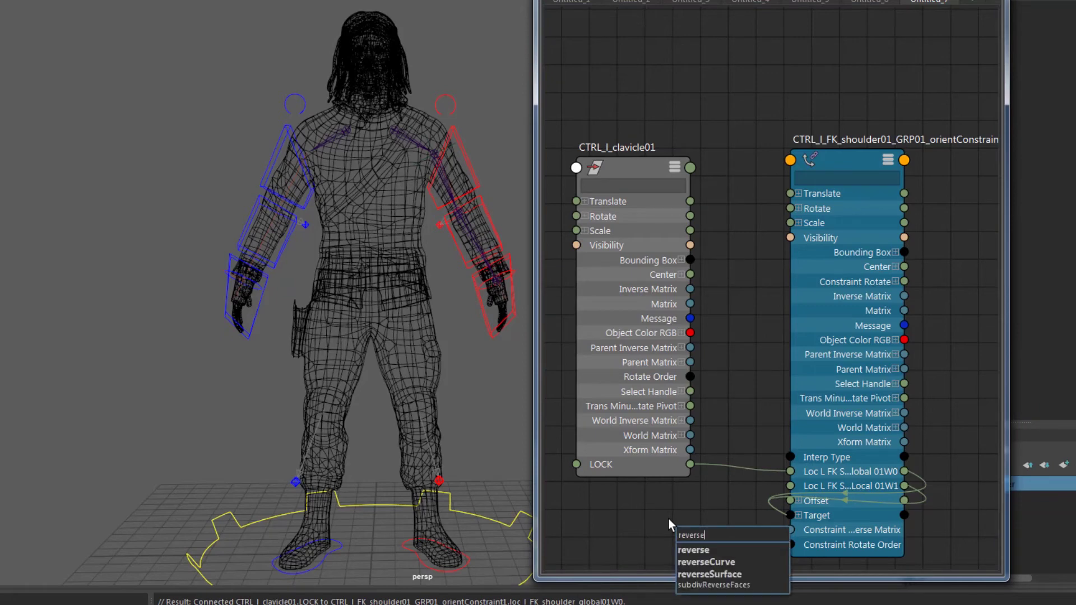
click(693, 550)
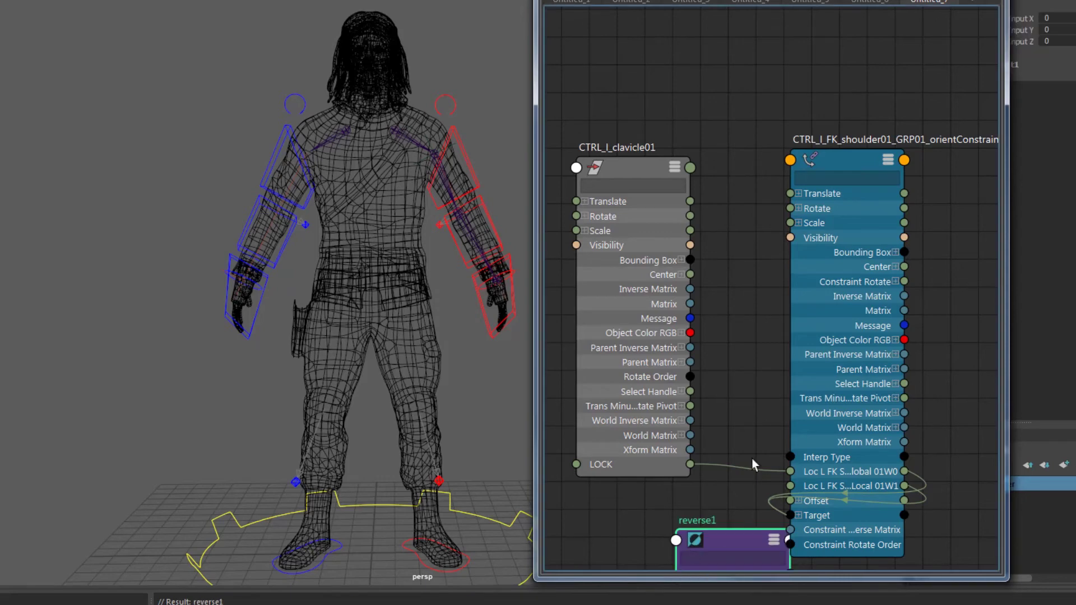
scroll(732, 332, down, 1)
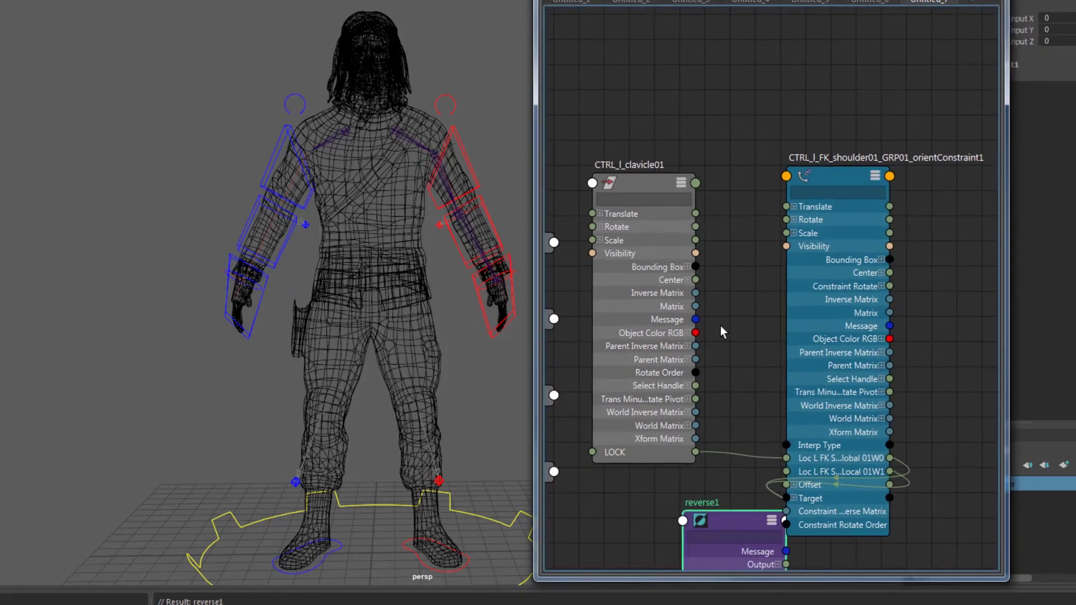
Step: Place the reverse node between CTRL_l_clavicle01 and the orient constraint, with its Input and Output attributes expanded
alt+middle_drag(710, 289, 692, 185)
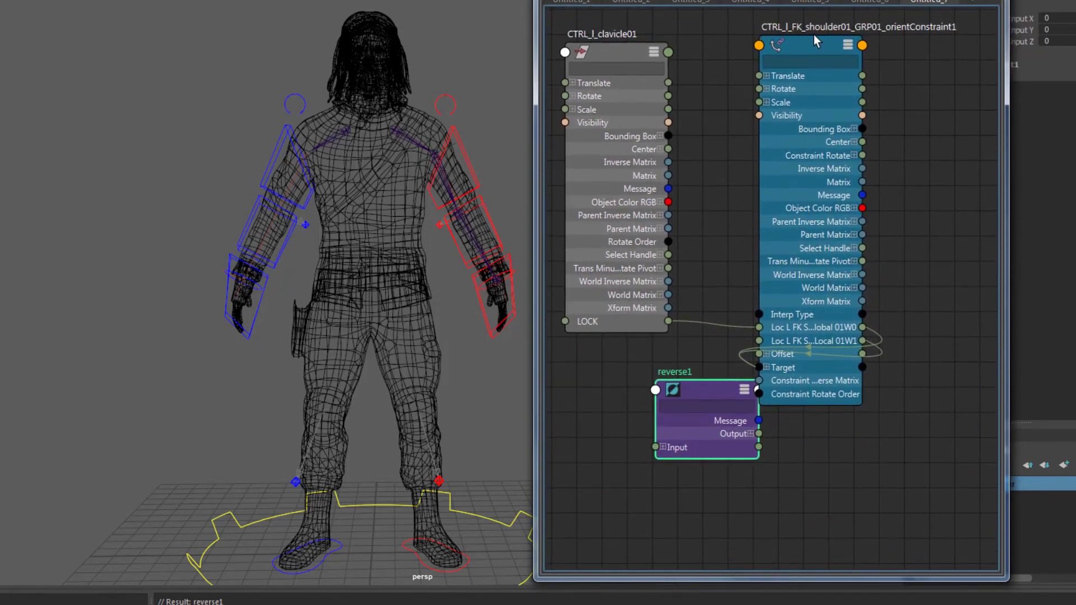
drag(814, 42, 916, 53)
drag(700, 404, 756, 383)
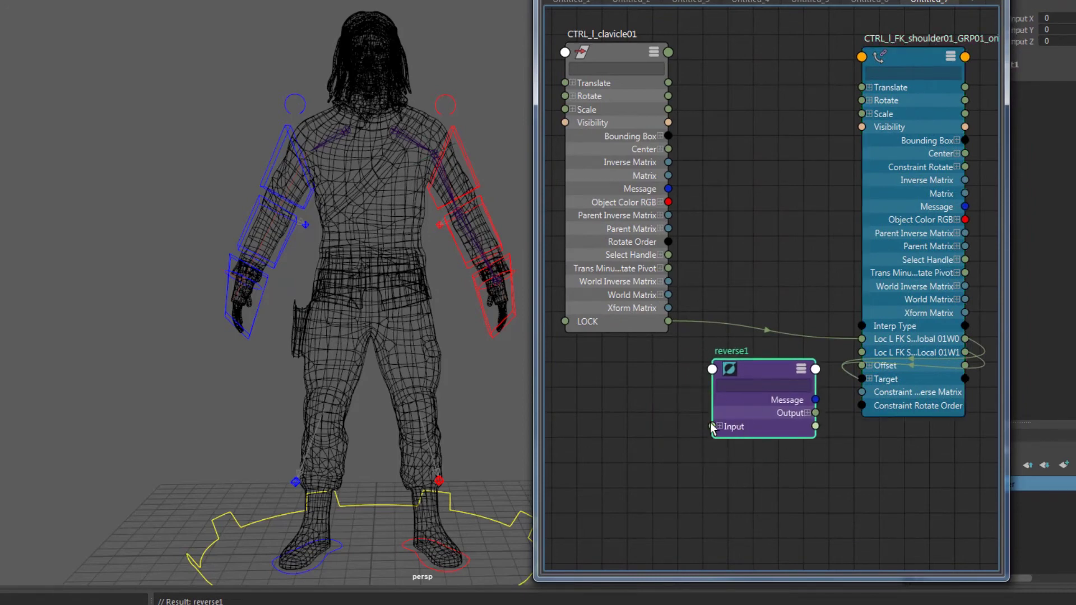
drag(668, 321, 693, 407)
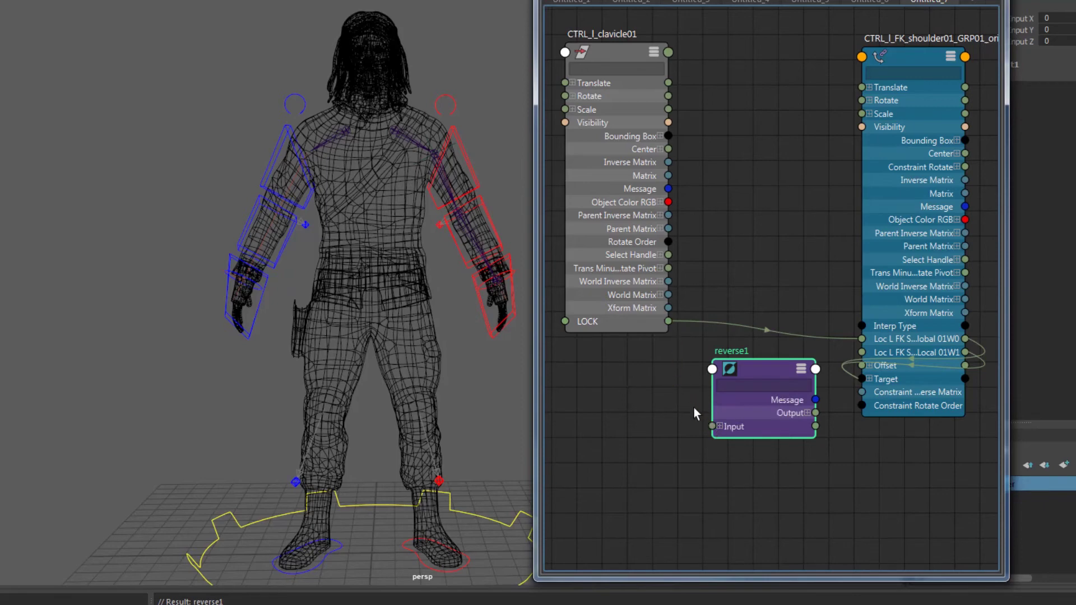
click(718, 425)
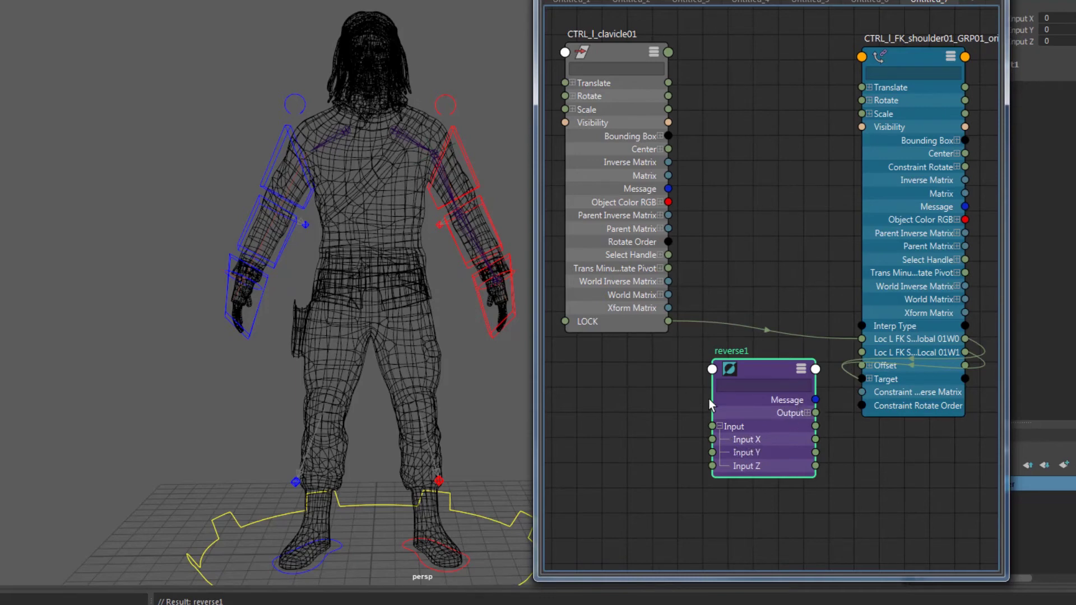
click(807, 413)
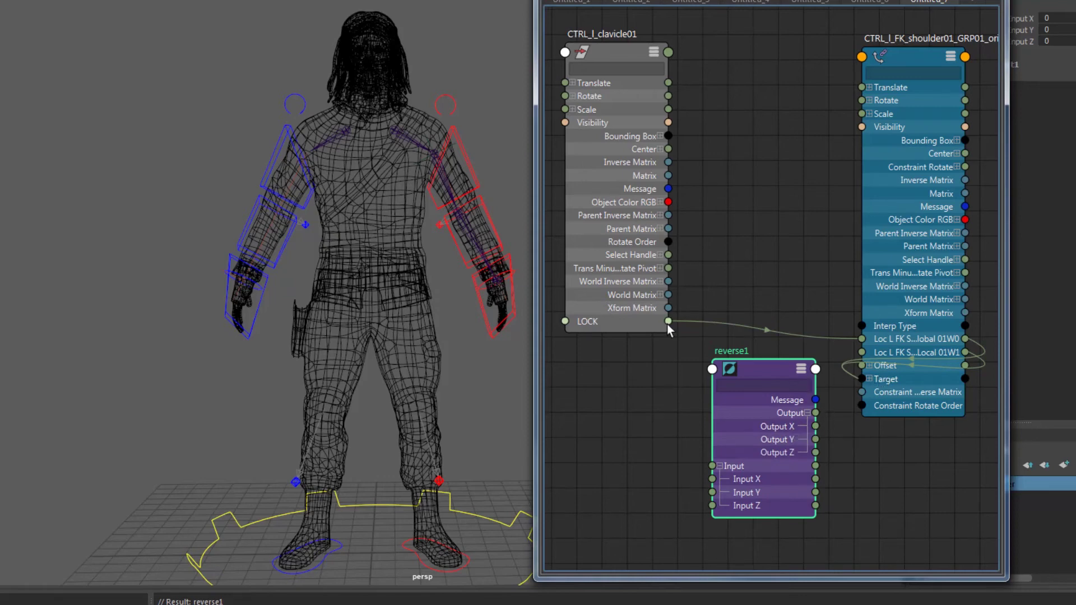
Step: Connect CTRL_l_clavicle01's LOCK to the reverse node's Input X, and its Output X to the orient constraint's local locator weight W1
drag(668, 321, 709, 479)
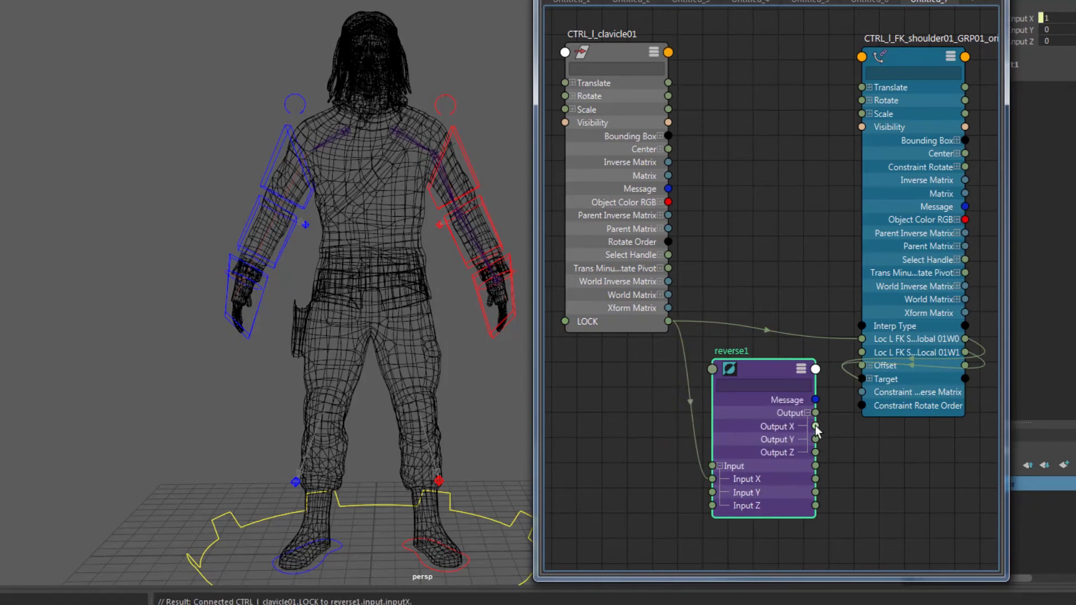
drag(815, 426, 818, 424)
drag(833, 388, 860, 352)
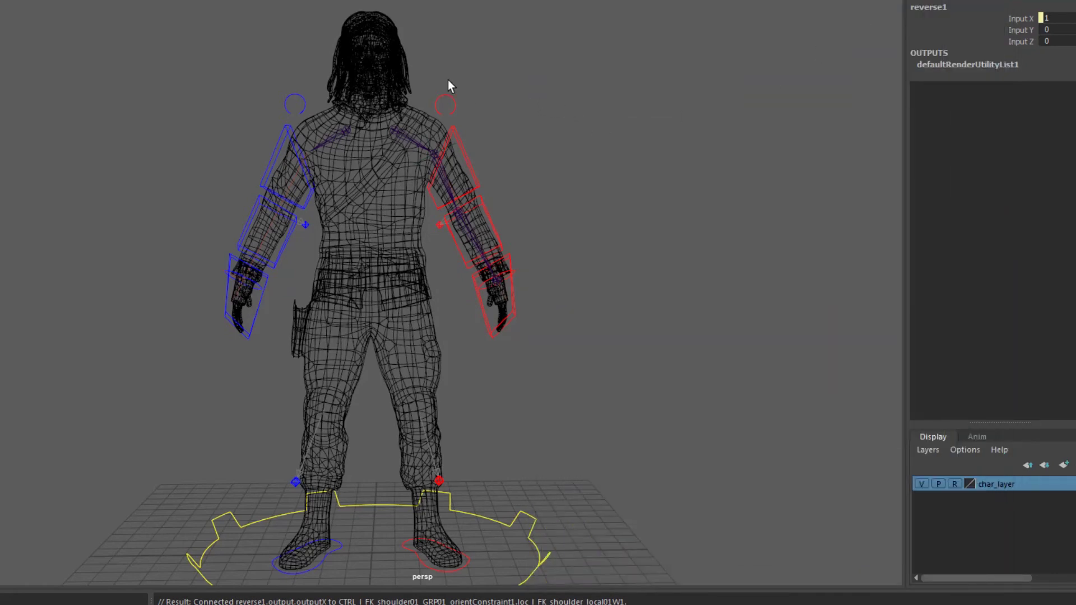
Step: Test-rotate CTRL_l_clavicle01 by about 37 degrees in Z with the FK arm controls attached, and undo the rotation
click(467, 151)
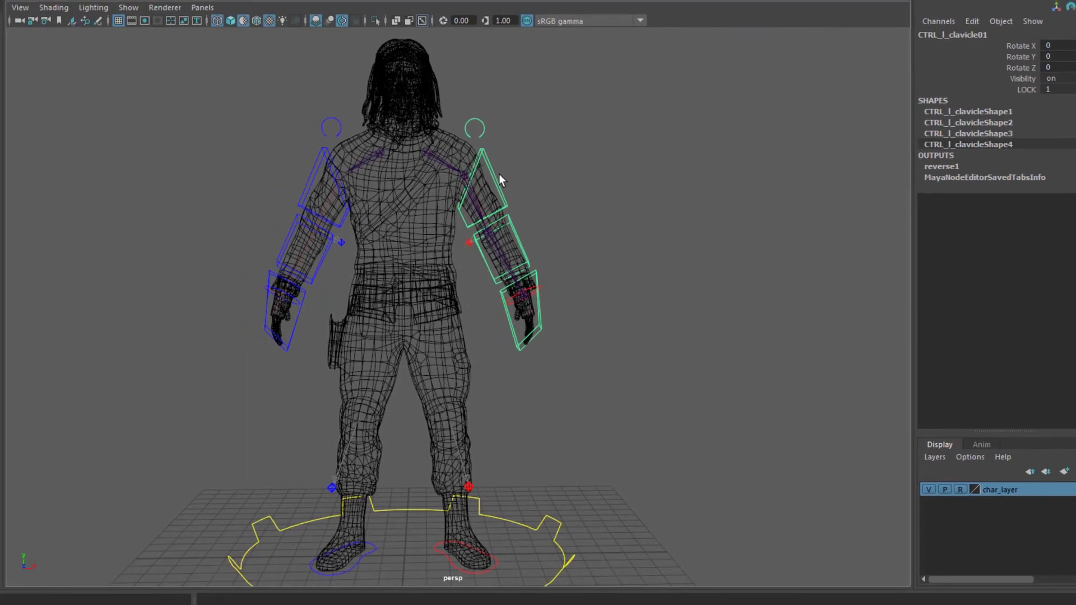
key(e)
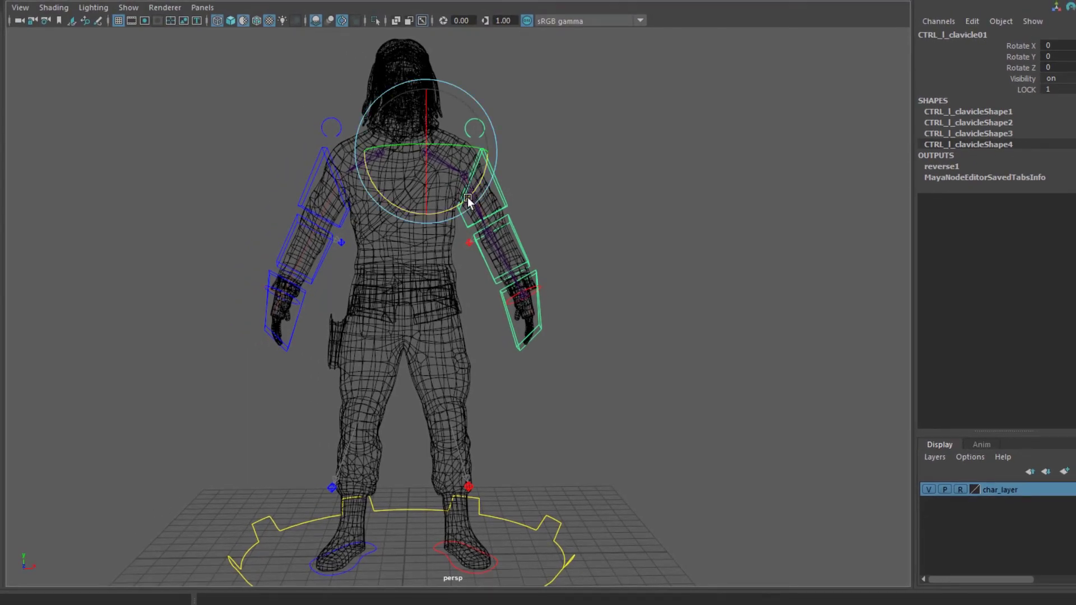
drag(464, 202, 477, 163)
key(ctrl+z)
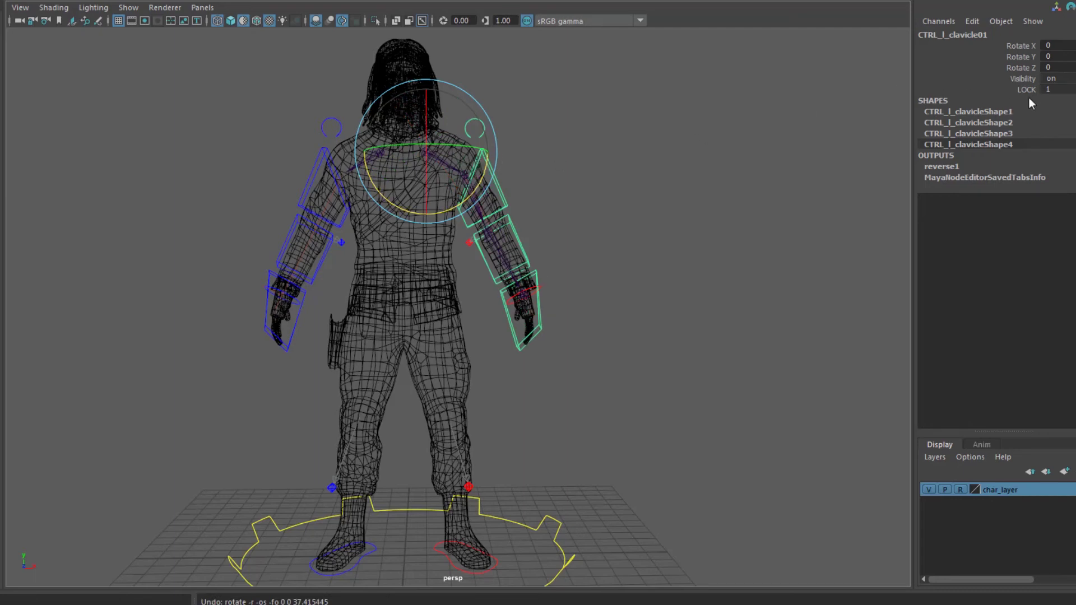
Step: Set LOCK on CTRL_l_clavicle01 to 0, test-rotate the control by about 35 degrees in Z, and undo the rotation
click(1059, 90)
text(0)
key(Return)
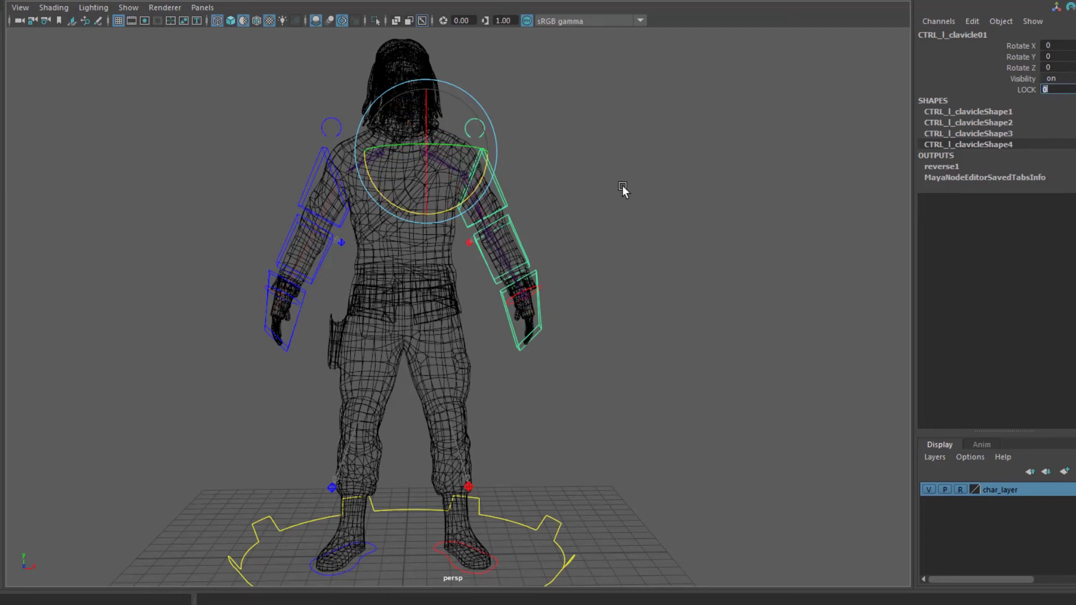
click(621, 190)
click(480, 130)
drag(479, 165, 525, 130)
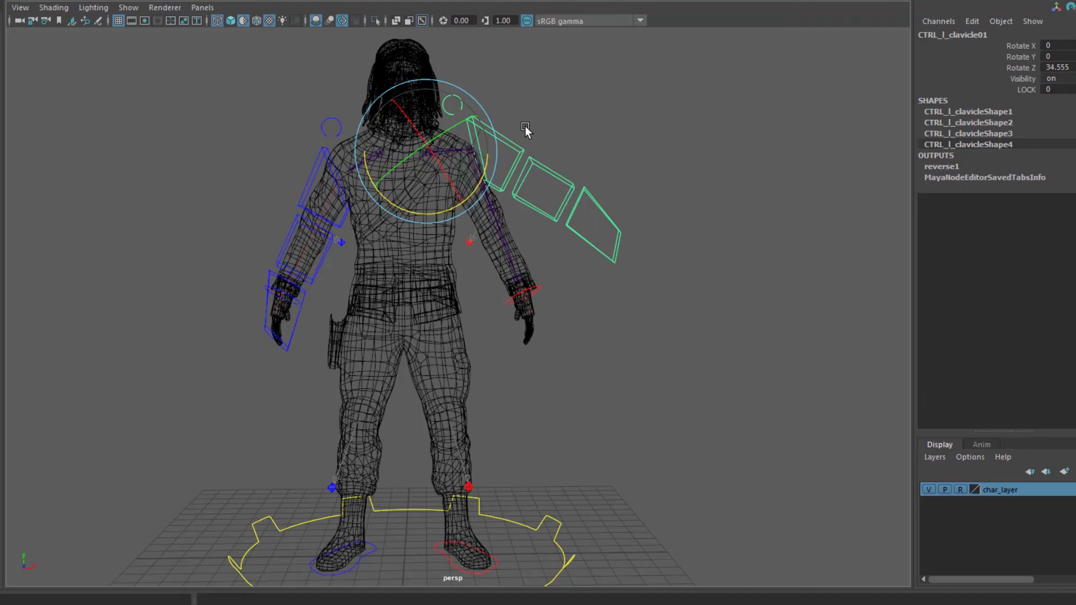
key(ctrl+z)
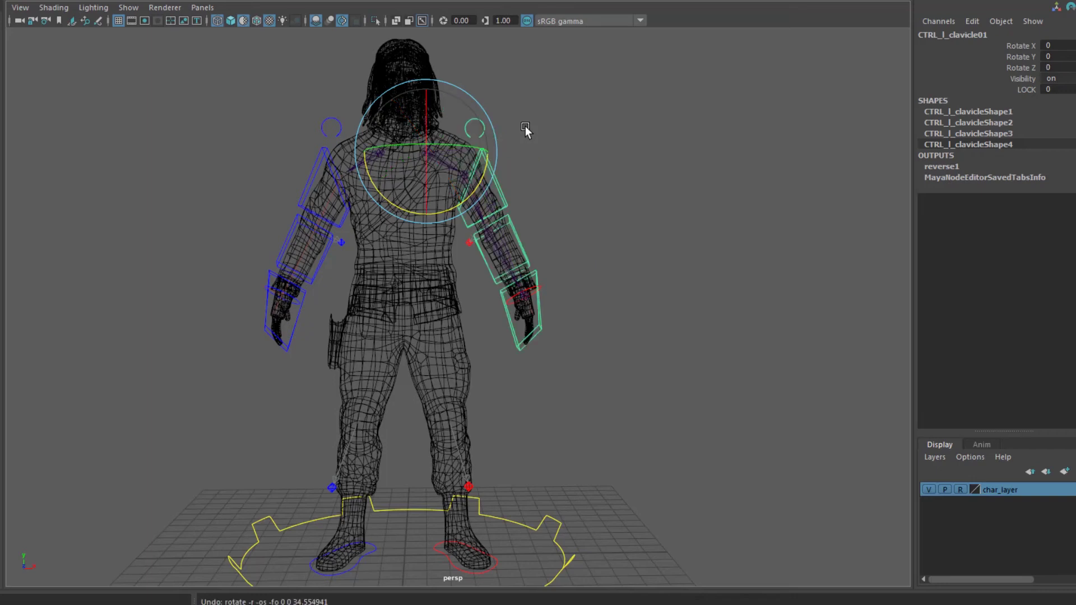
Step: Swap the orient constraint's weight connections in the Node Editor so LOCK drives local W1 and the reverse node's Output X drives global W0
click(537, 133)
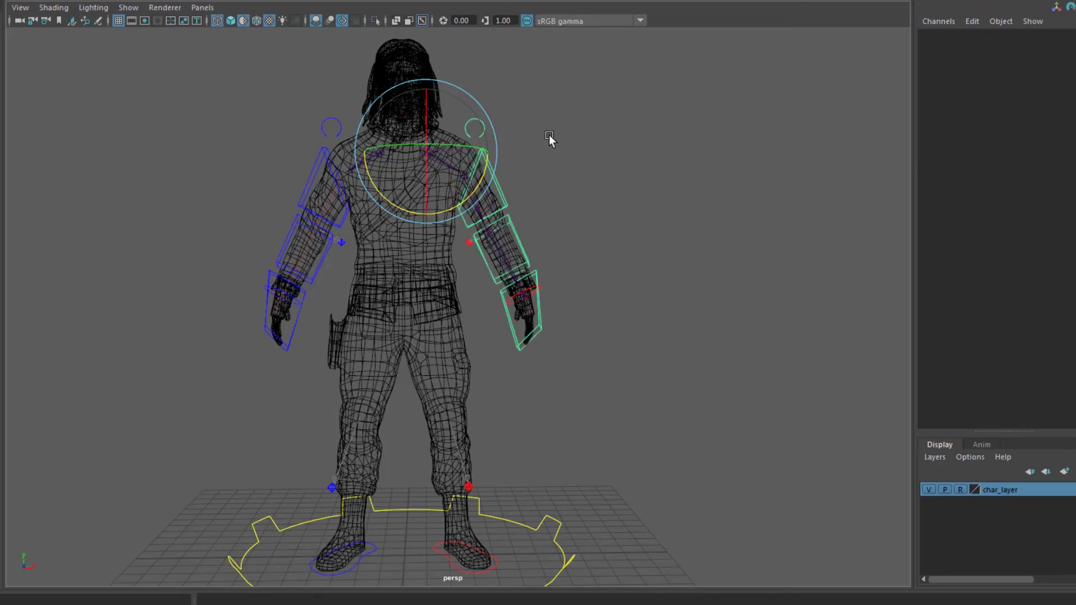
drag(473, 113, 548, 171)
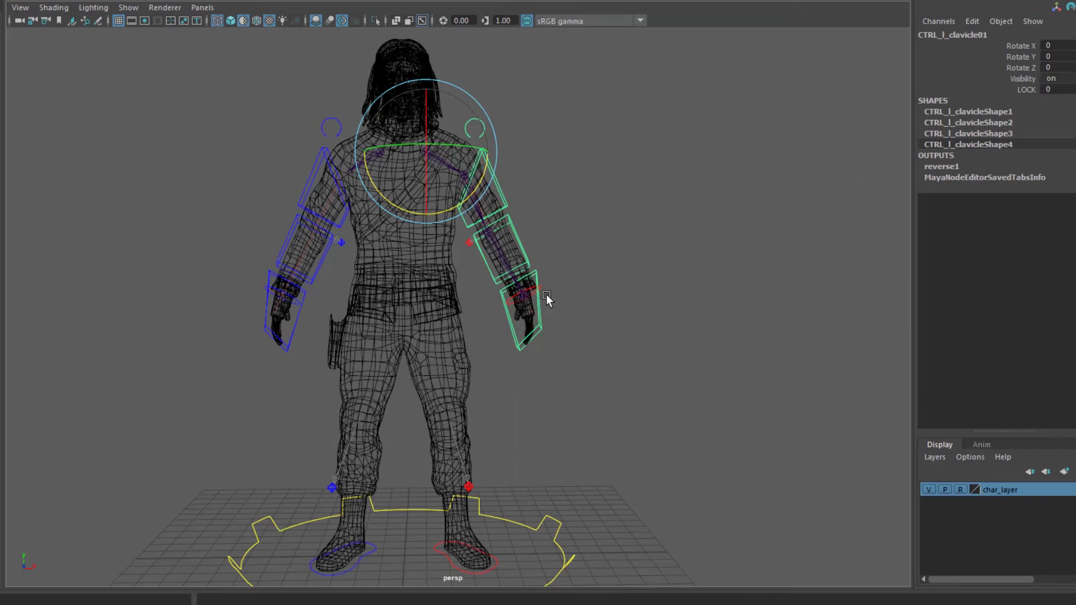
click(22, 0)
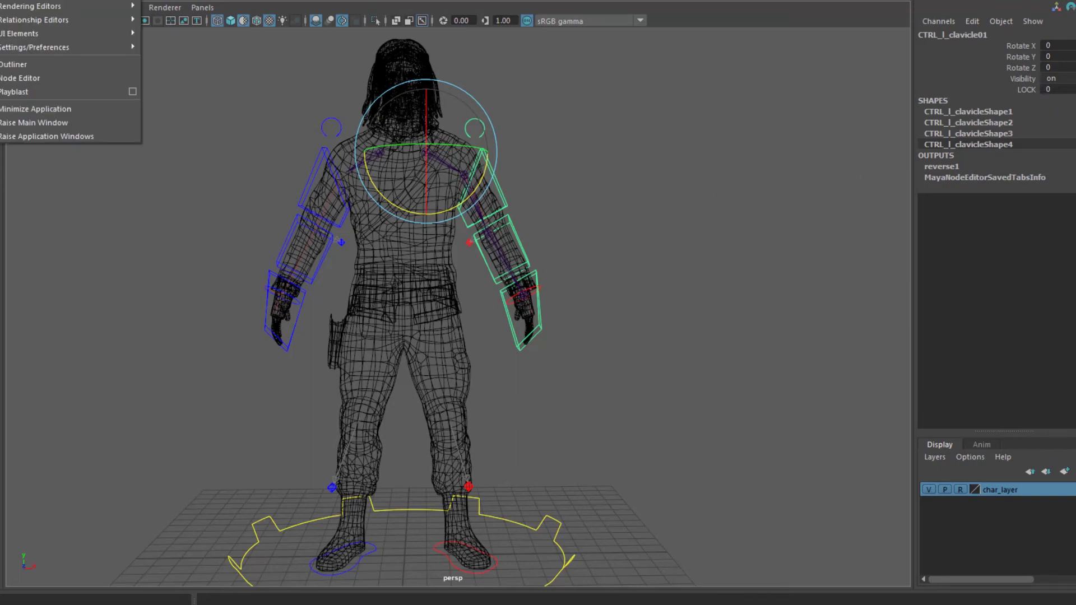
mouse_move(11, 0)
click(17, 87)
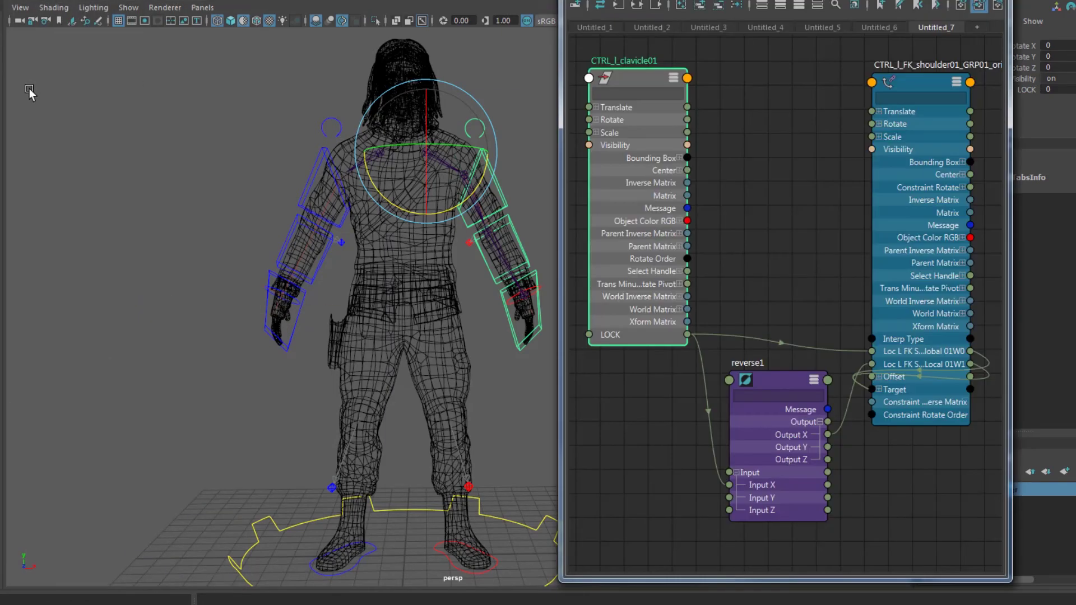
drag(774, 381, 766, 393)
click(855, 352)
key(Delete)
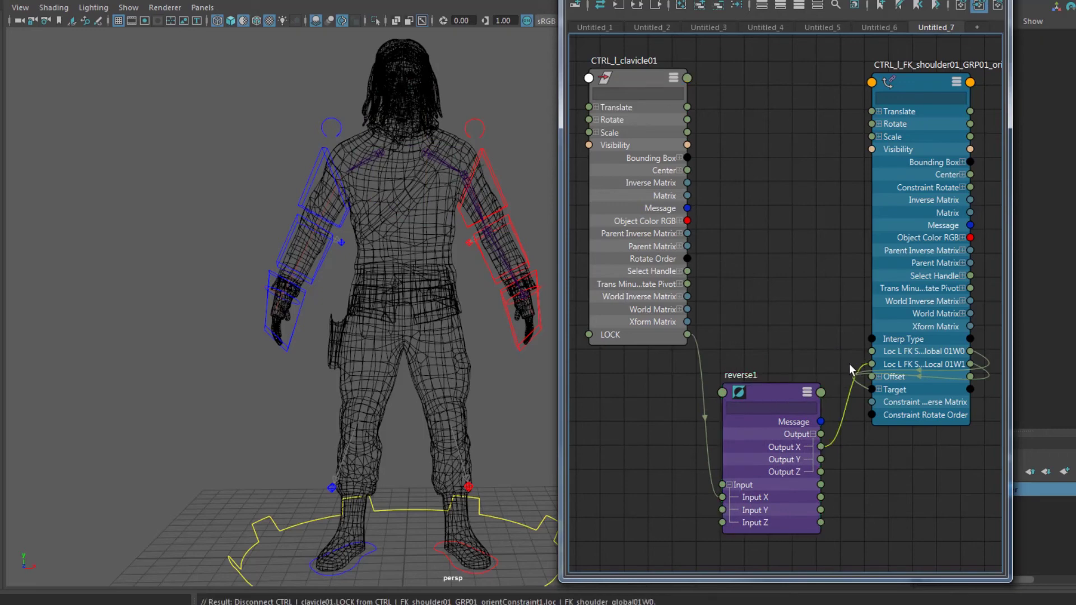
drag(861, 365, 687, 335)
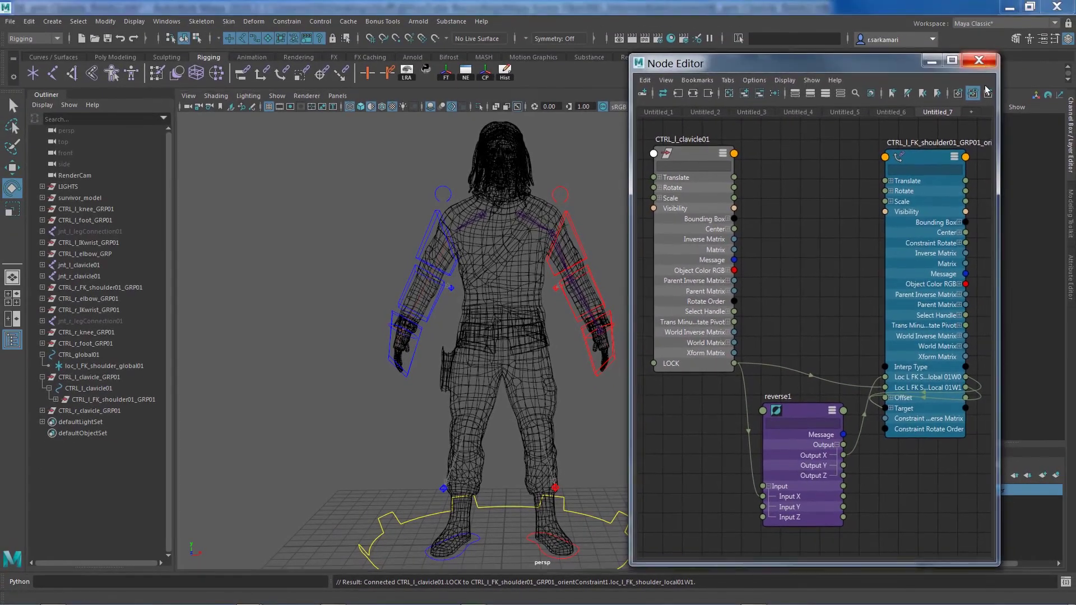
click(978, 60)
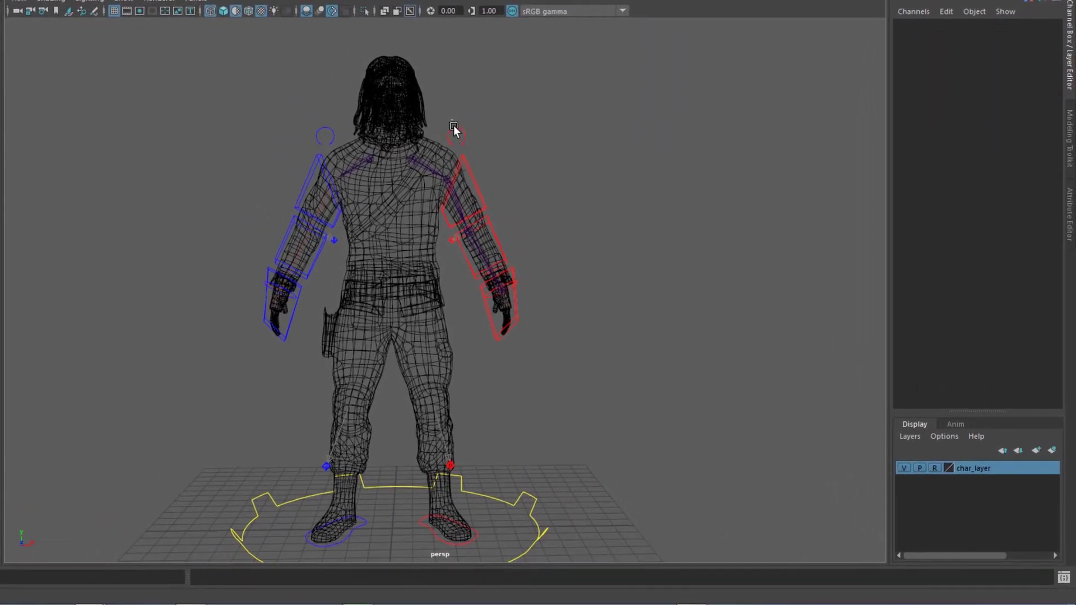
Step: Set LOCK on CTRL_l_clavicle01 to 0, test the swapped weights with a Z rotation of about 34 degrees, and undo that rotation
click(569, 225)
click(1016, 76)
text(0)
key(Return)
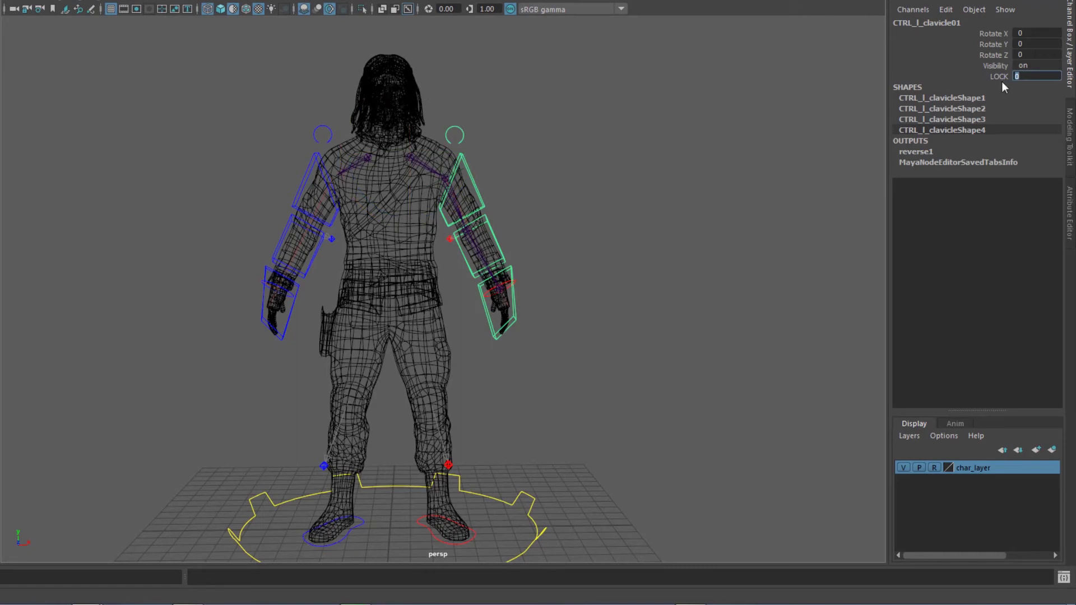
click(681, 133)
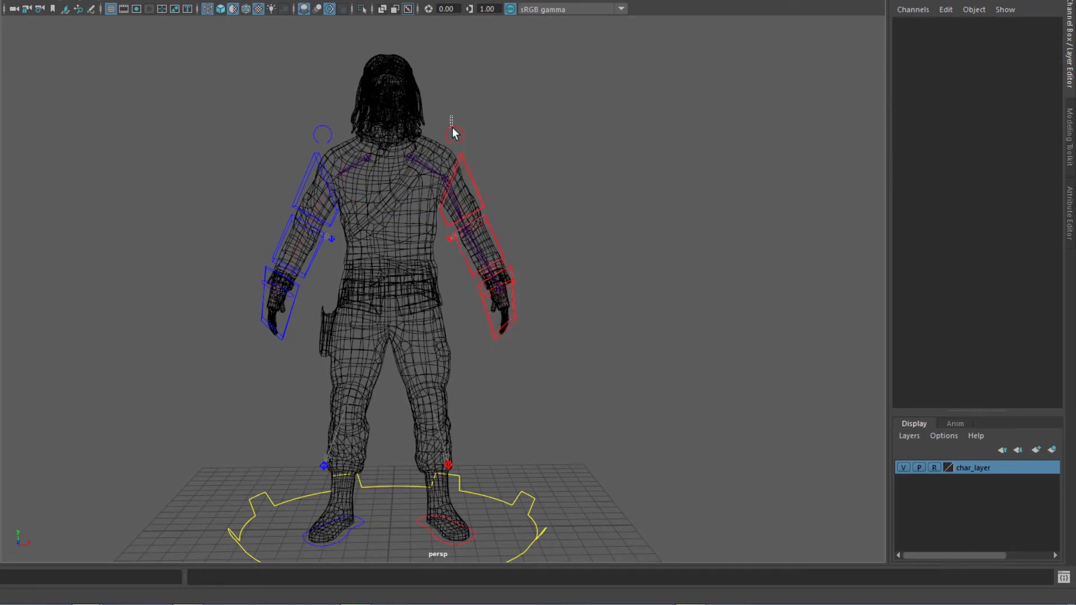
click(453, 129)
key(e)
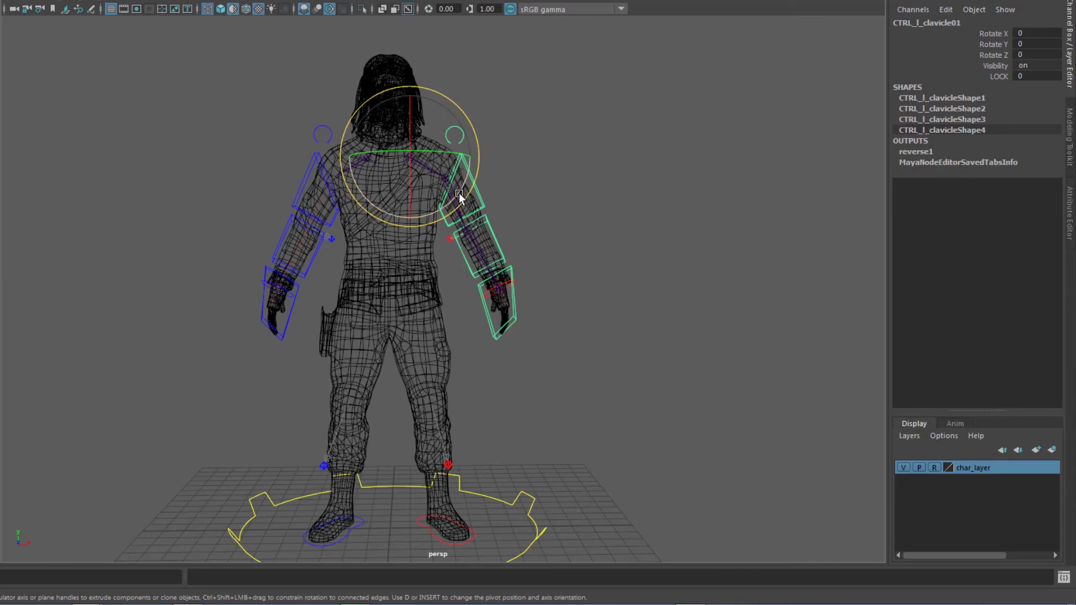
drag(456, 195, 474, 163)
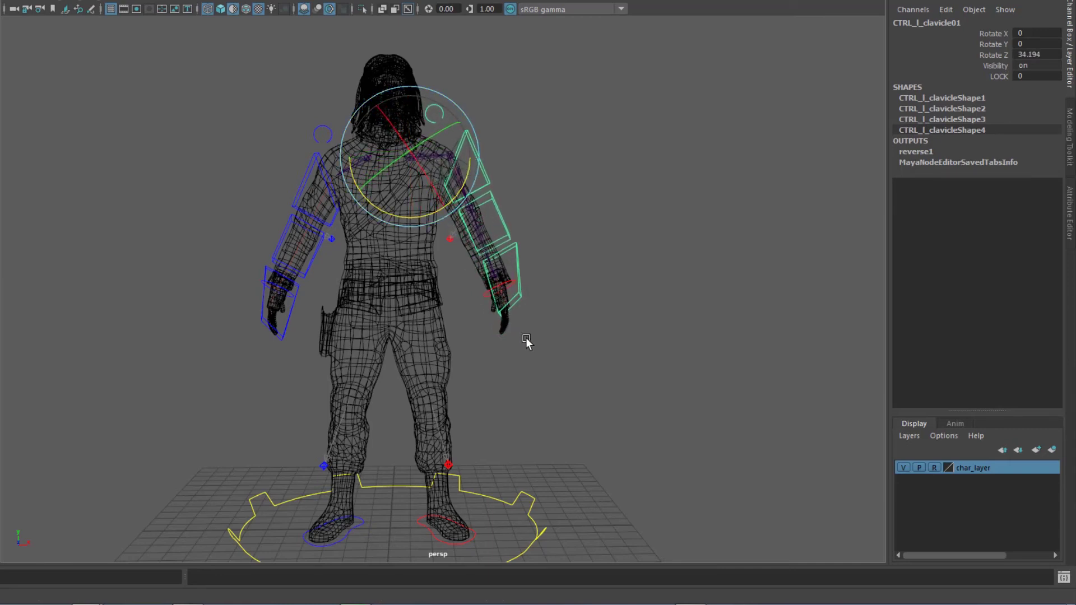
key(ctrl+z)
Step: Set the LOCK attribute of CTRL_l_clavicle01 to 1
click(556, 401)
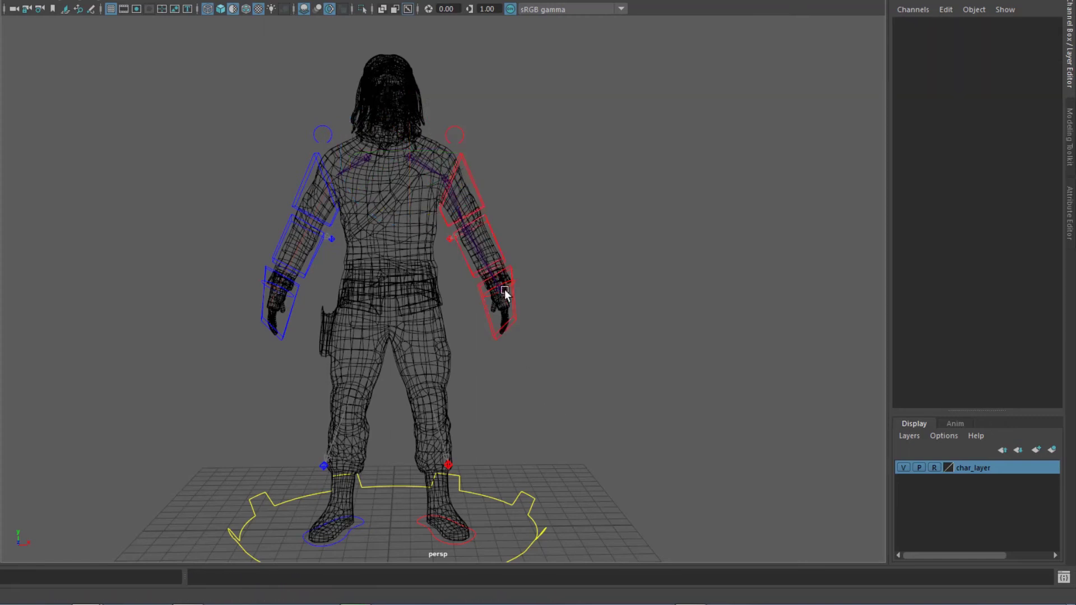
drag(452, 121, 532, 159)
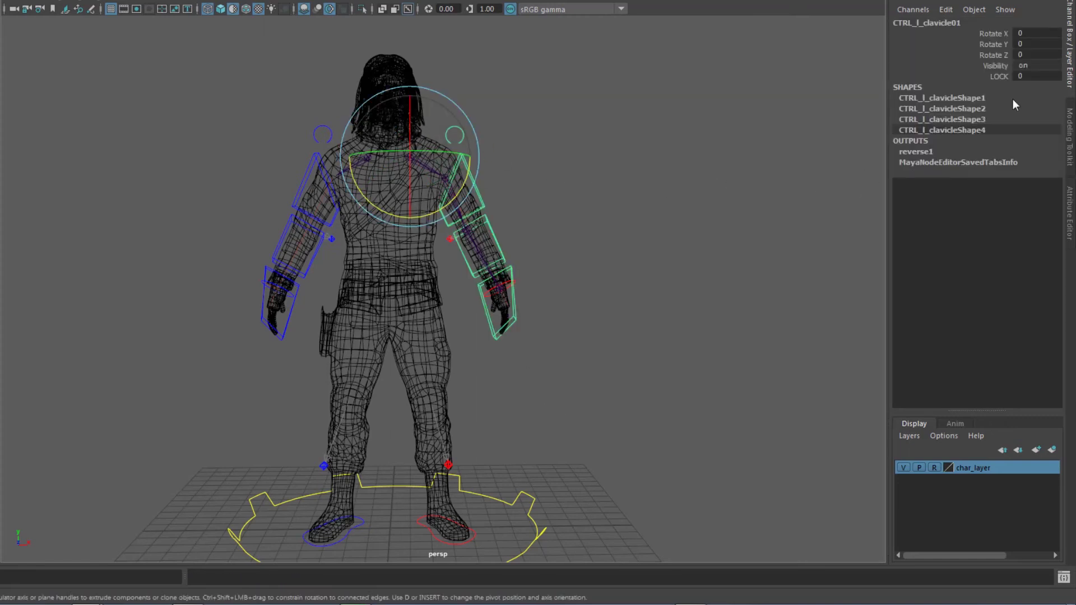
key(q)
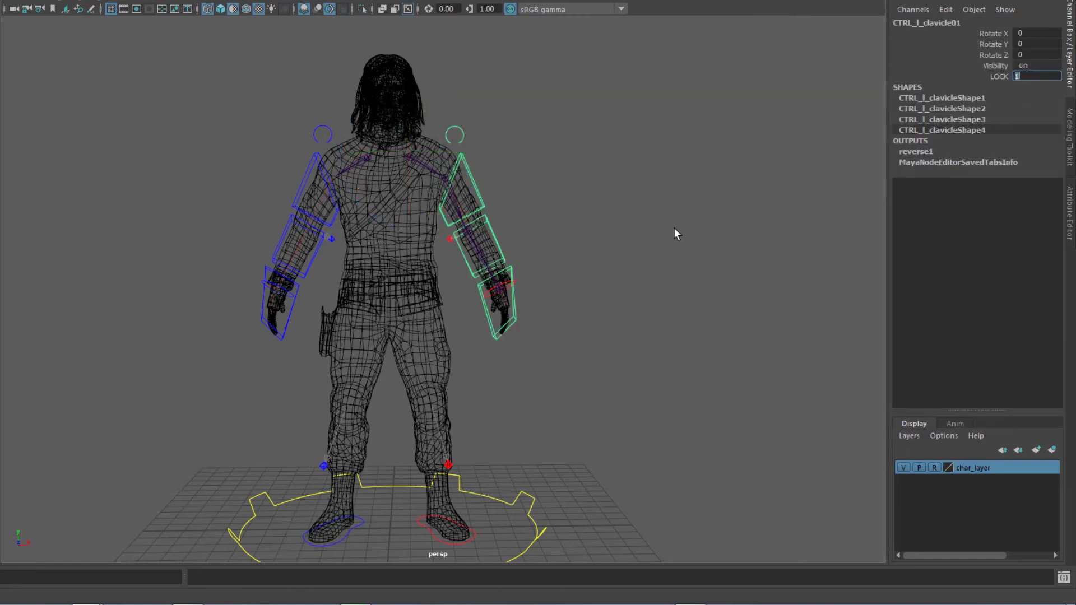
Step: Rotate CTRL_l_clavicle01 by about 48 degrees in Z to test the FK arm in local orientation
click(477, 112)
click(455, 135)
key(e)
drag(452, 204, 482, 159)
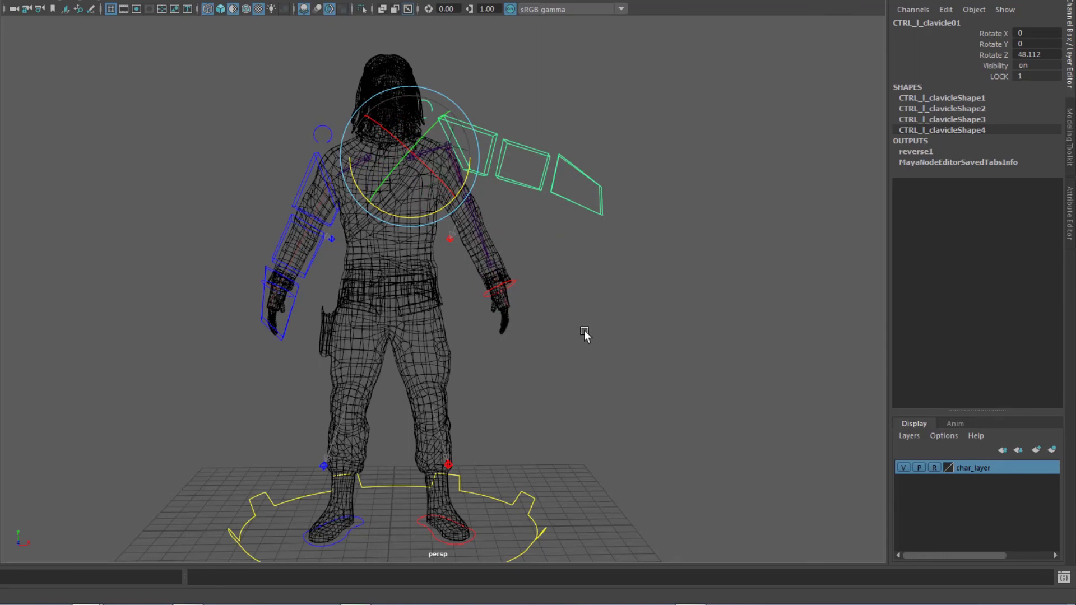
click(584, 334)
Step: Set the IKFK attribute of CTRL_l_FK_wrist01 to 1
click(577, 207)
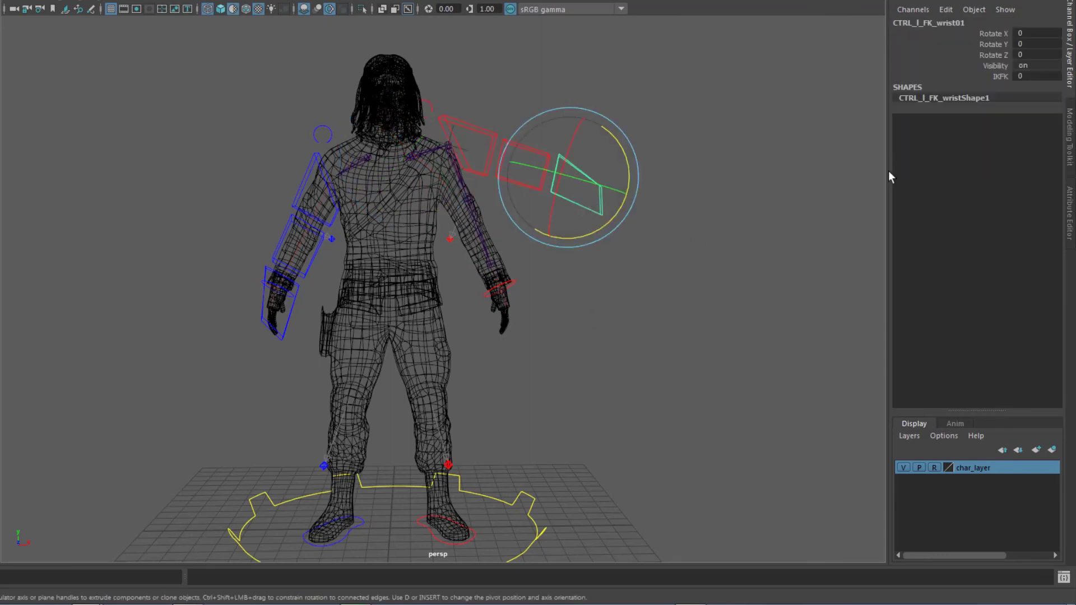
click(1032, 76)
text(1)
key(Return)
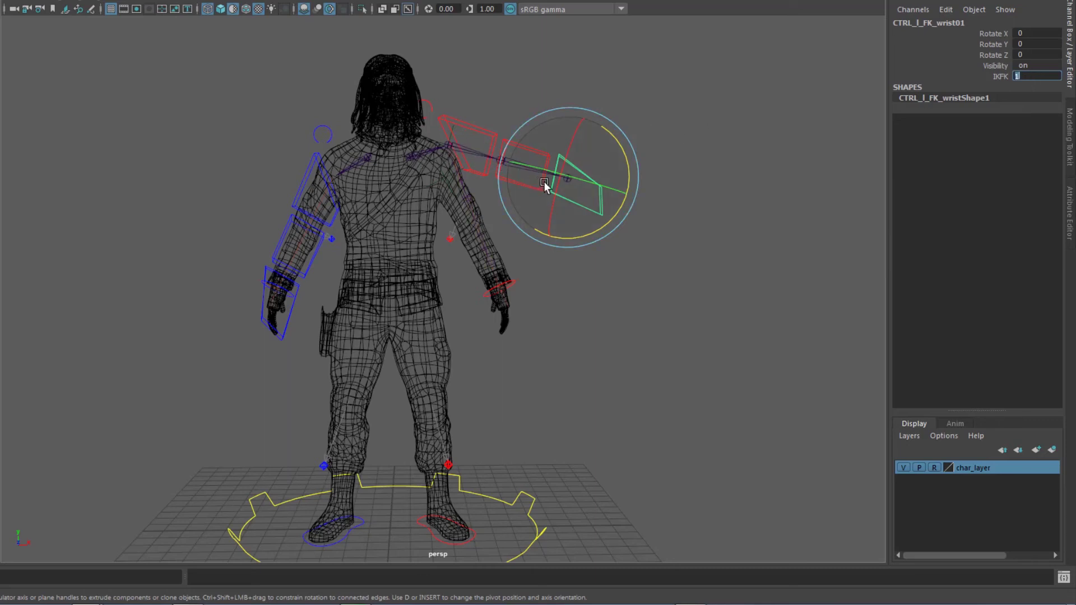
Step: Undo the IKFK change on CTRL_l_FK_wrist01 and the test rotation of CTRL_l_clavicle01
click(640, 349)
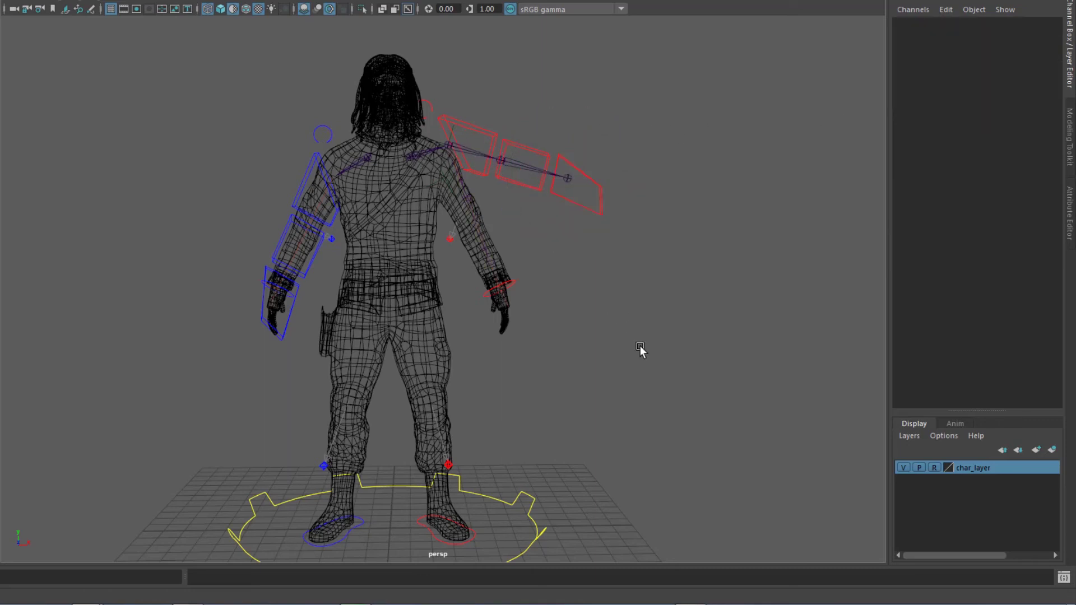
key(ctrl+z)
key(ctrl+z)
key(ctrl+z)
key(ctrl+z)
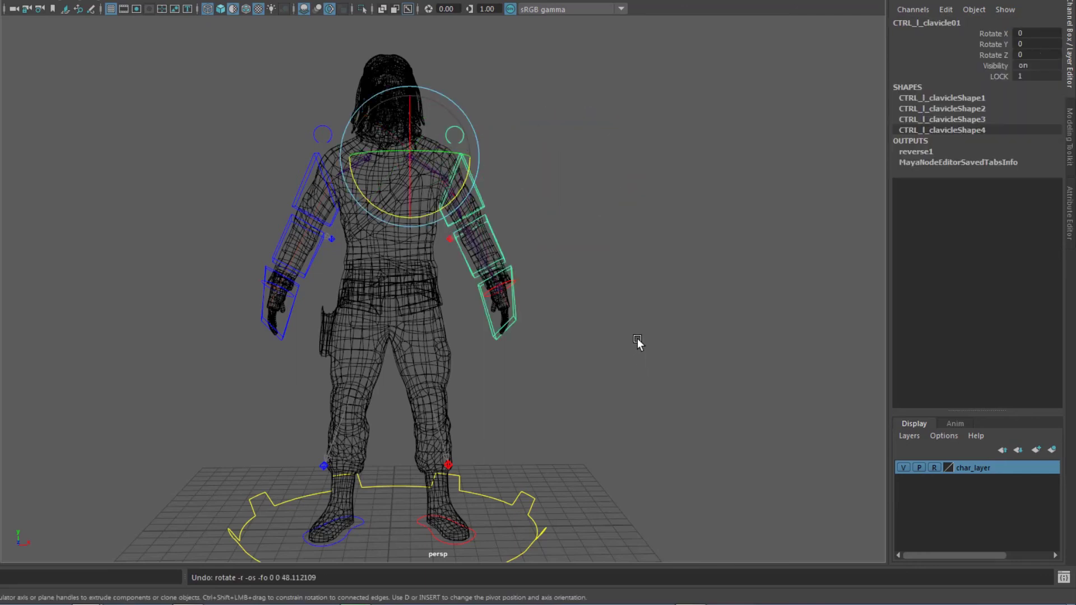
Step: Check the IKFK attribute on CTRL_l_FK_wrist01 and the LOCK attribute on CTRL_l_clavicle01
click(631, 316)
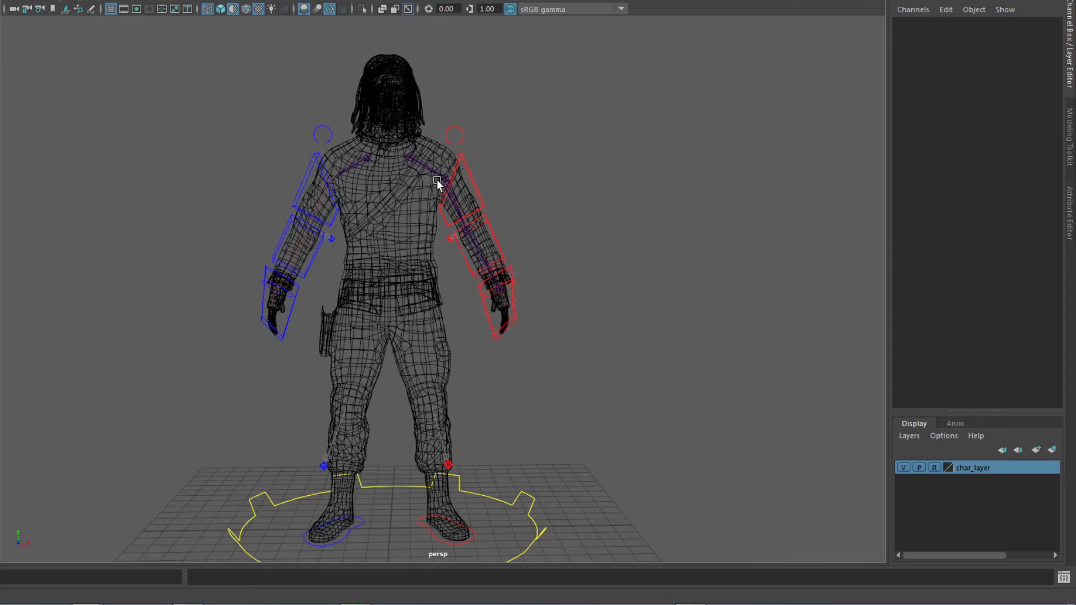
click(493, 311)
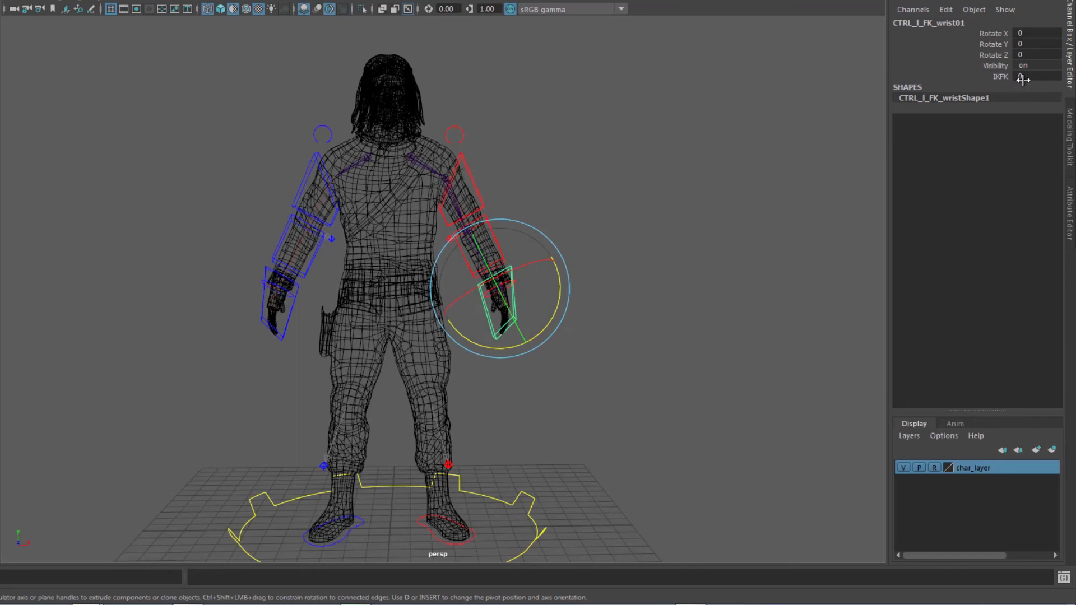
click(455, 127)
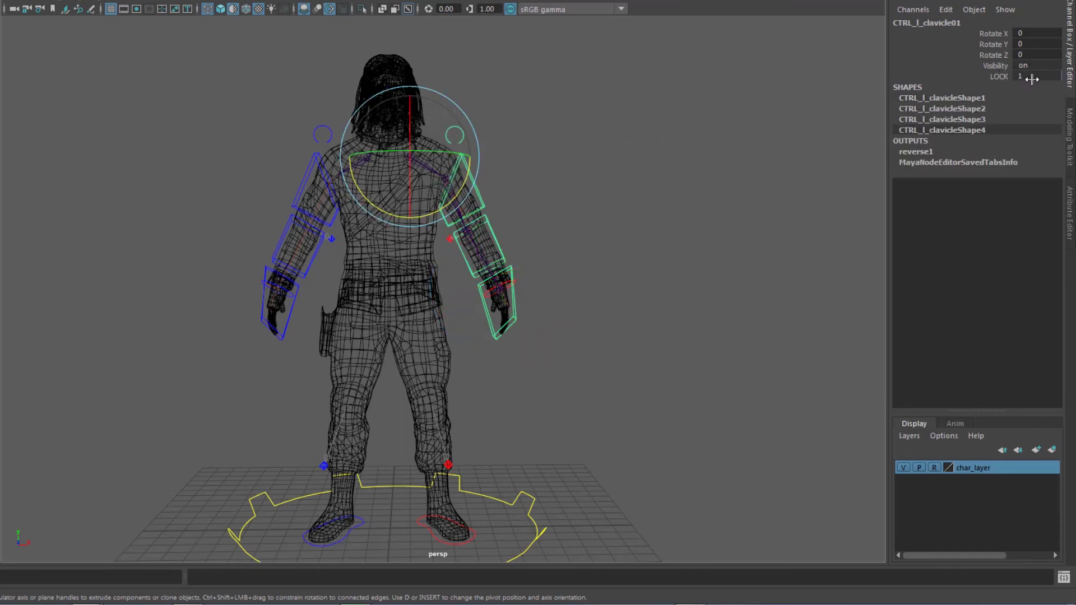
Step: Inspect the attributes of the left clavicle control and the left FK shoulder, elbow and wrist controls
click(730, 345)
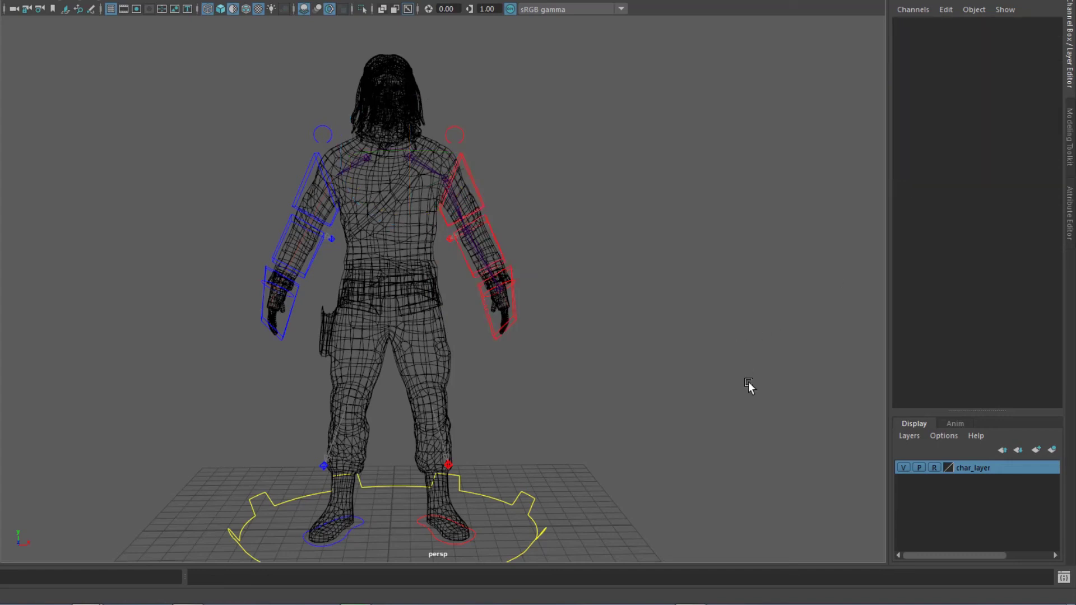
click(456, 133)
click(536, 198)
click(489, 210)
click(498, 253)
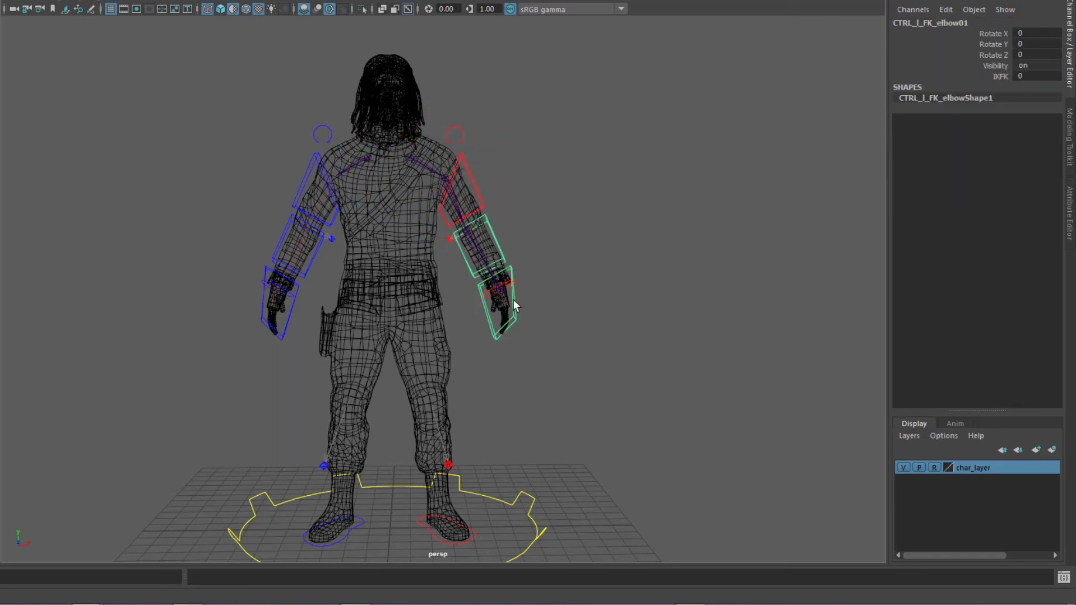
click(514, 300)
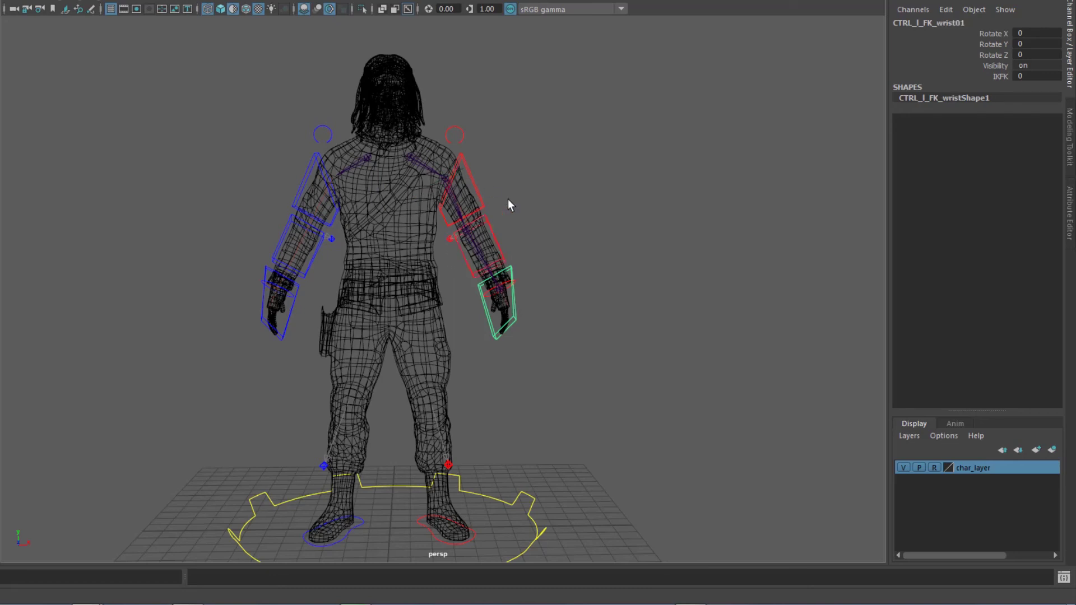
click(459, 130)
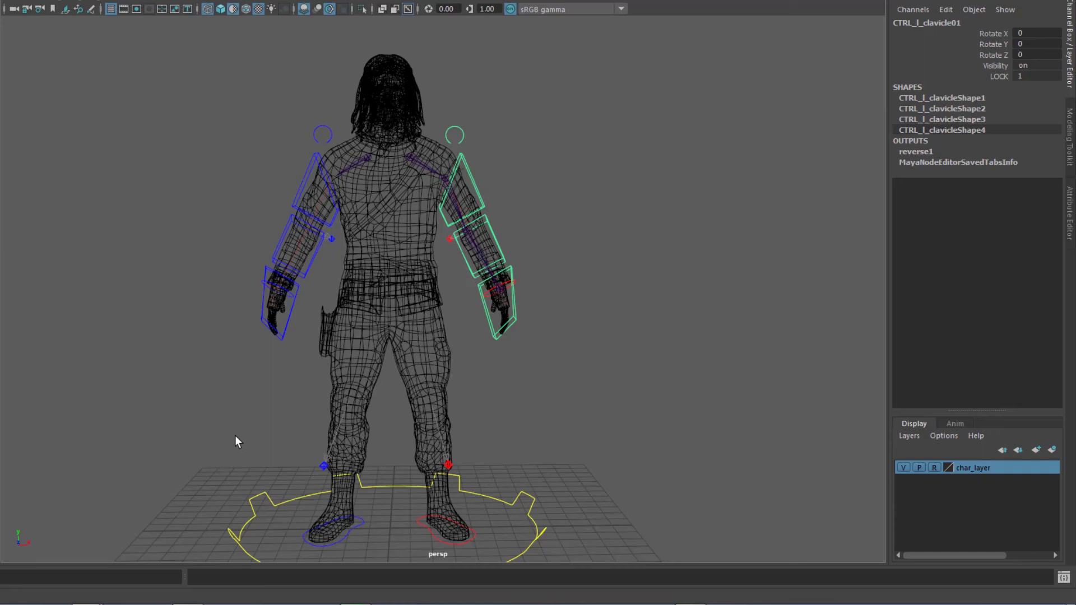
Step: In the Script Editor's Python proxy-attribute script, set mainCtrl to "CTRL_l_clavicle01" and attr to "LOCK"
click(1063, 577)
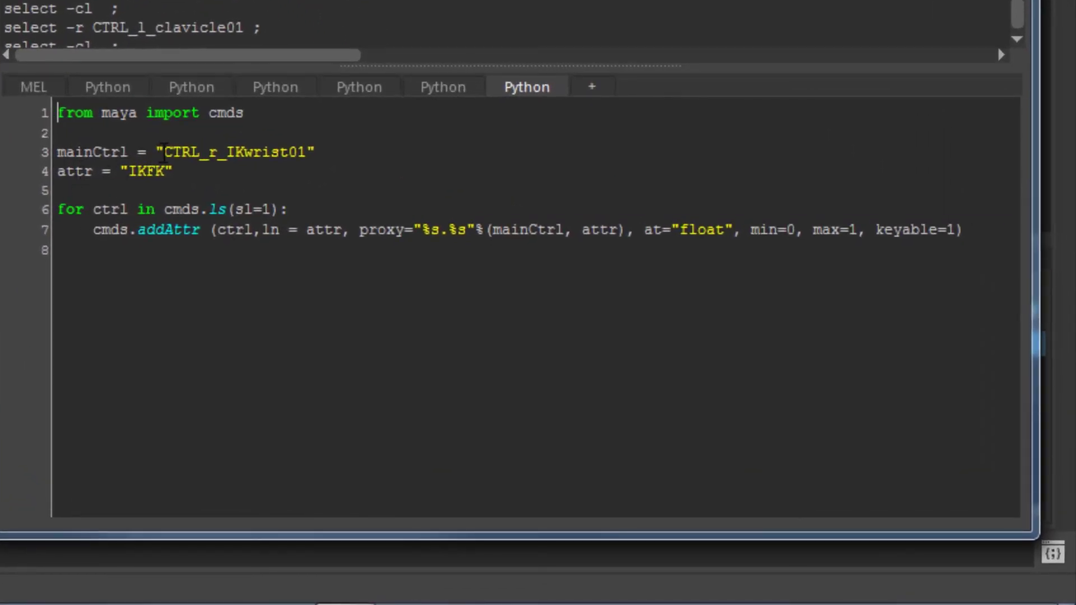
drag(164, 152, 307, 152)
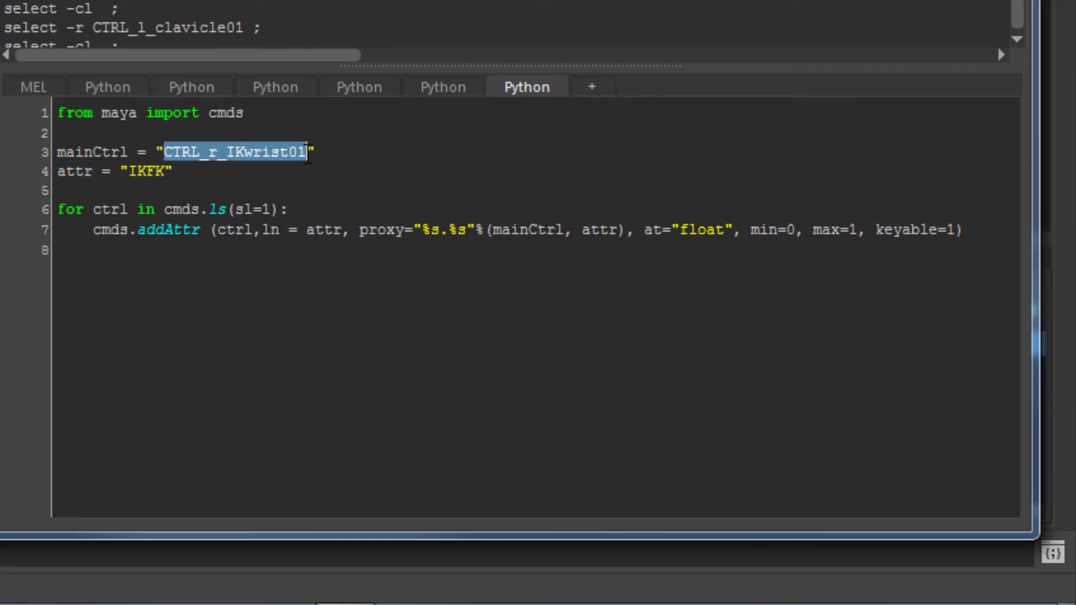
text(CTRL_l_clavicle01)
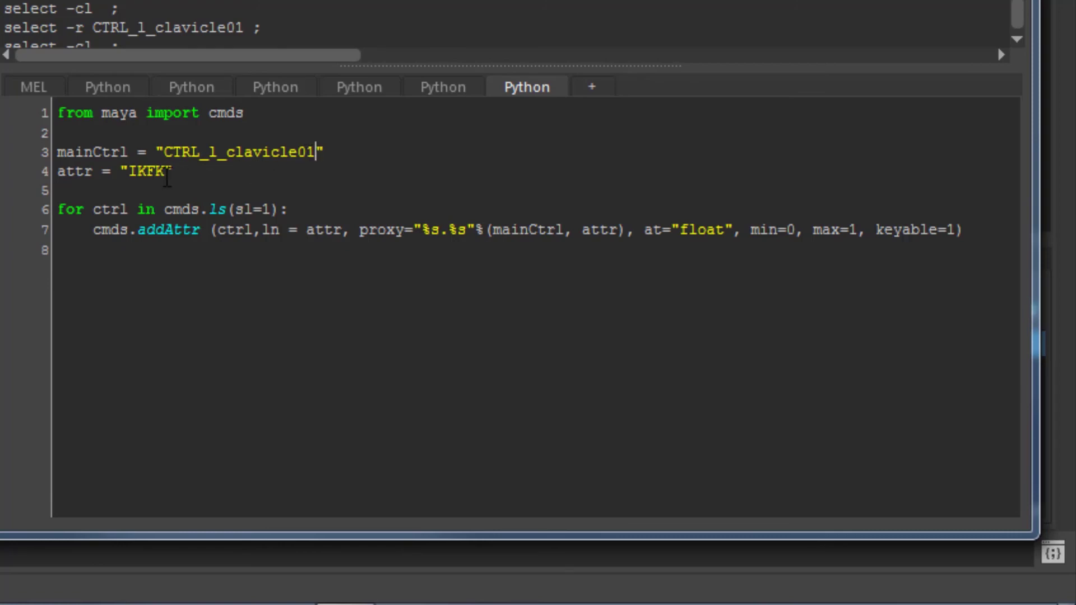
drag(166, 177, 129, 182)
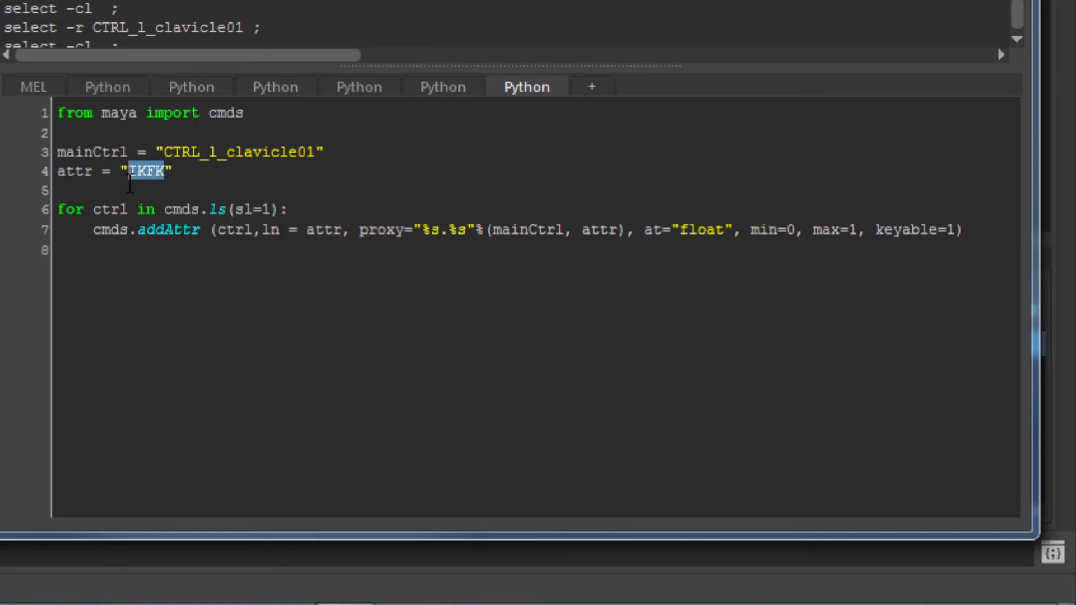
text(LOCK)
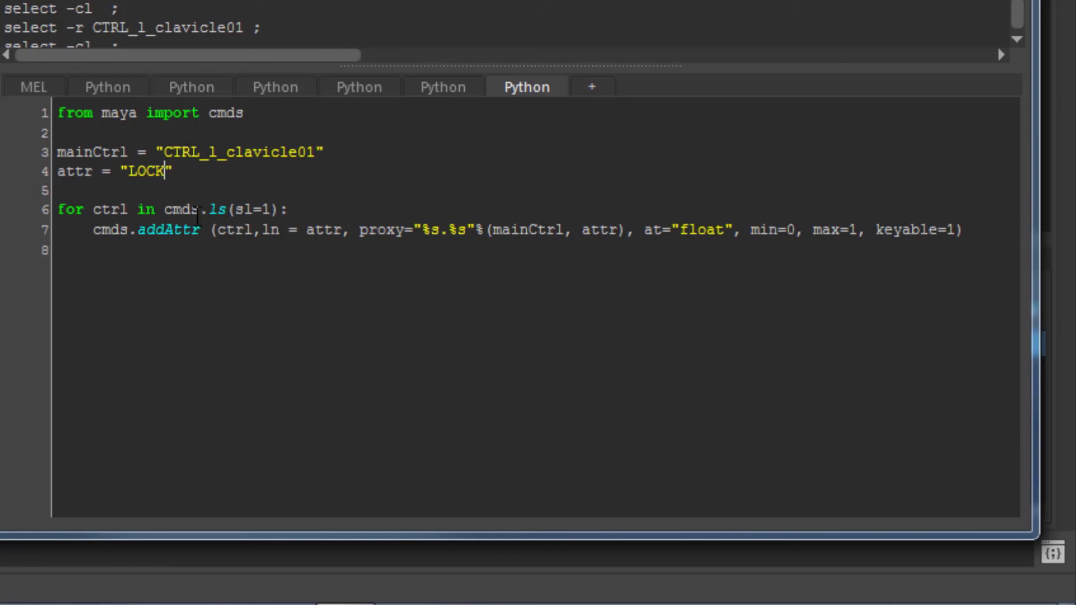
drag(212, 208, 280, 211)
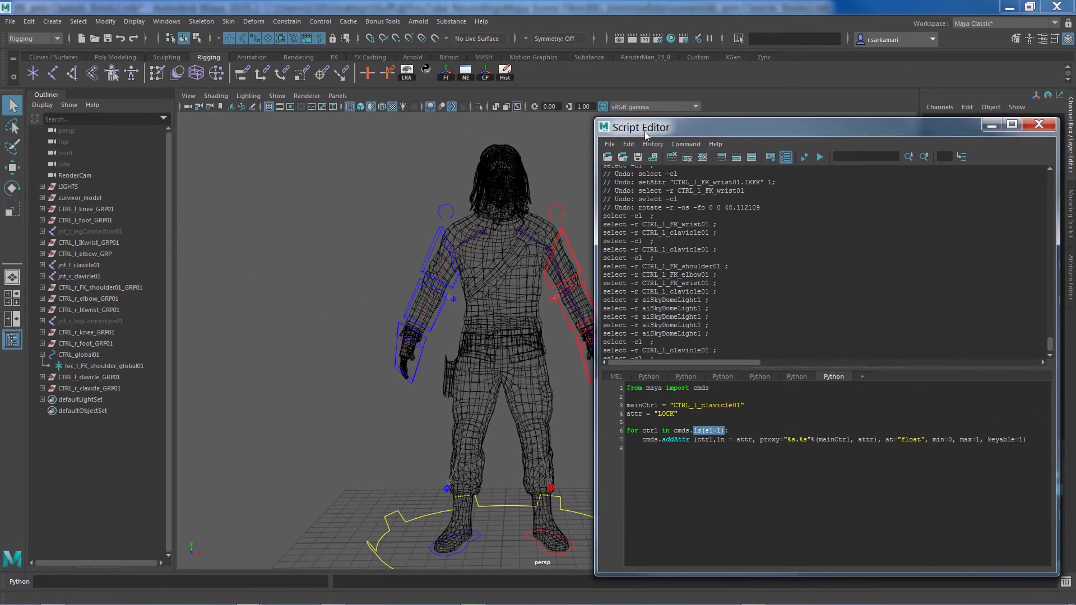
Step: Execute the whole script on CTRL_l_elbow01, the left FK shoulder, elbow and wrist controls, and CTRL_l_IKwrist01 to add the LOCK proxy attribute
drag(647, 134, 674, 134)
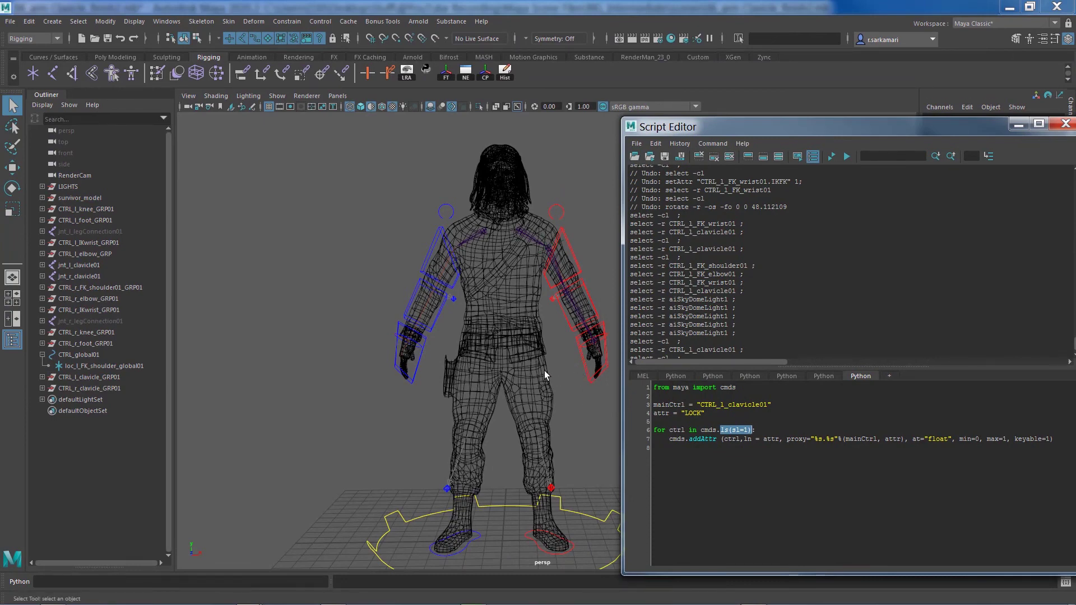
scroll(561, 363, up, 4)
alt+middle_drag(561, 364, 468, 315)
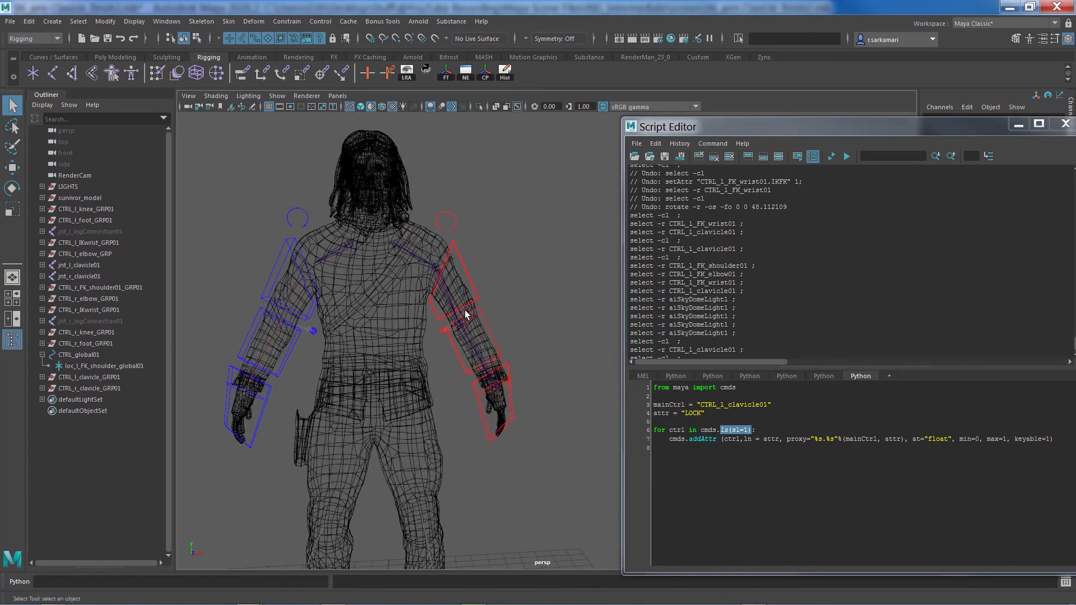
click(443, 329)
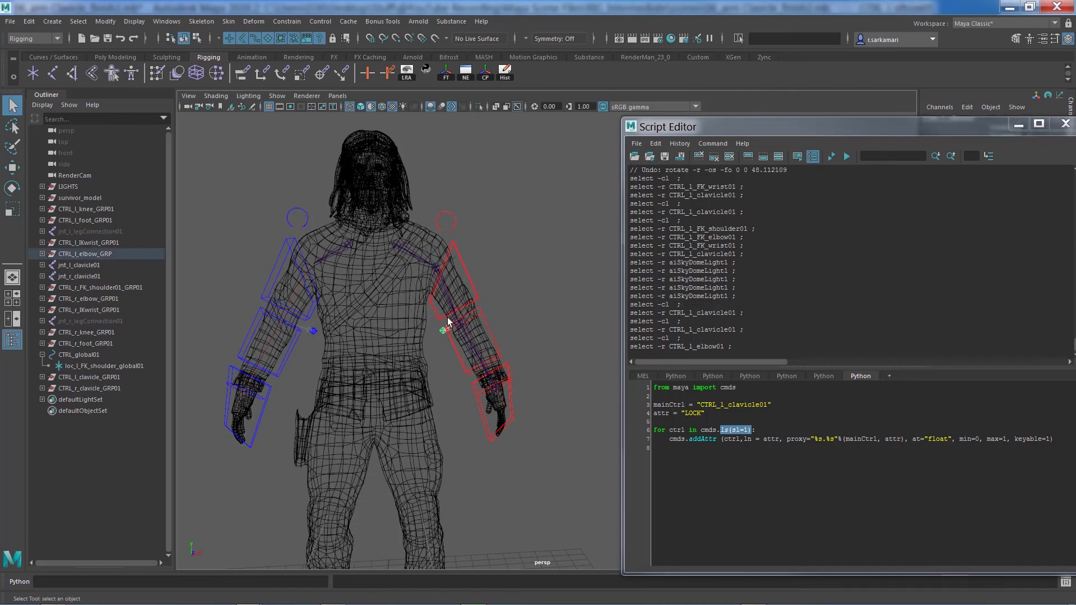
shift+click(463, 274)
shift+click(492, 334)
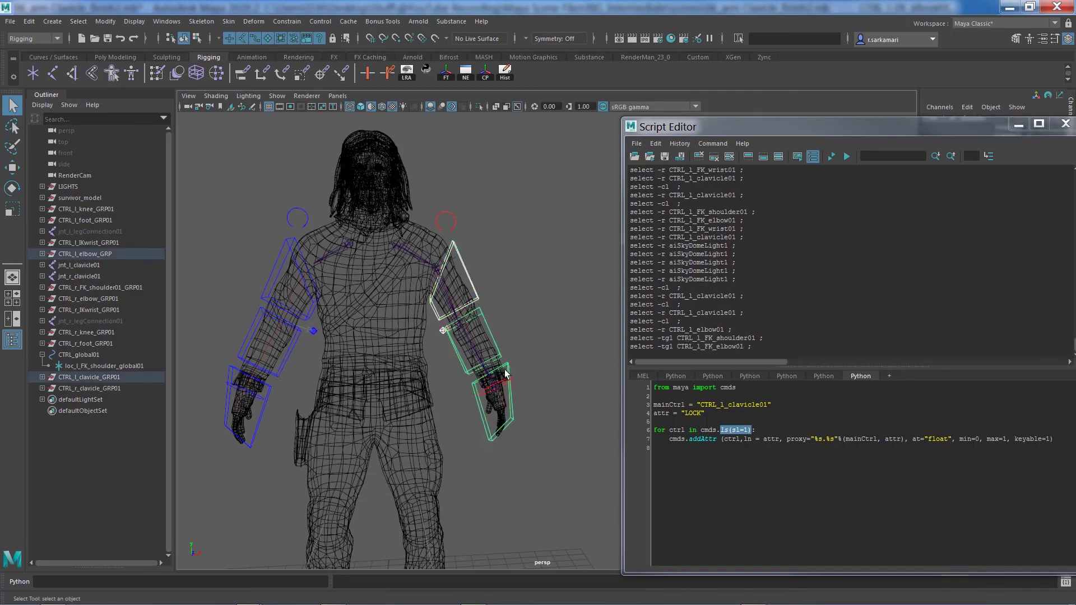
shift+click(508, 374)
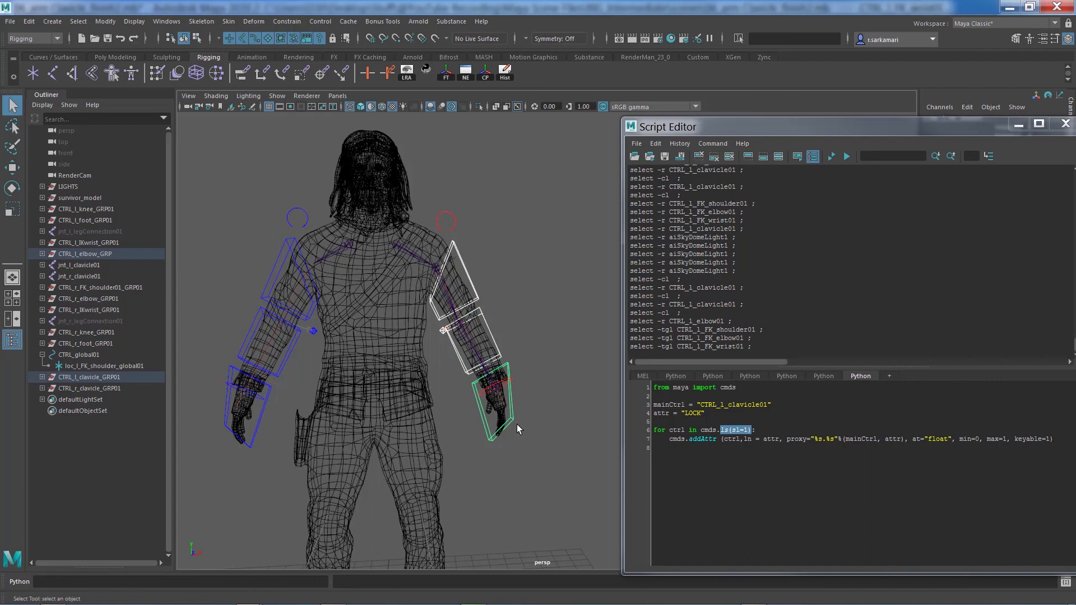
shift+click(483, 395)
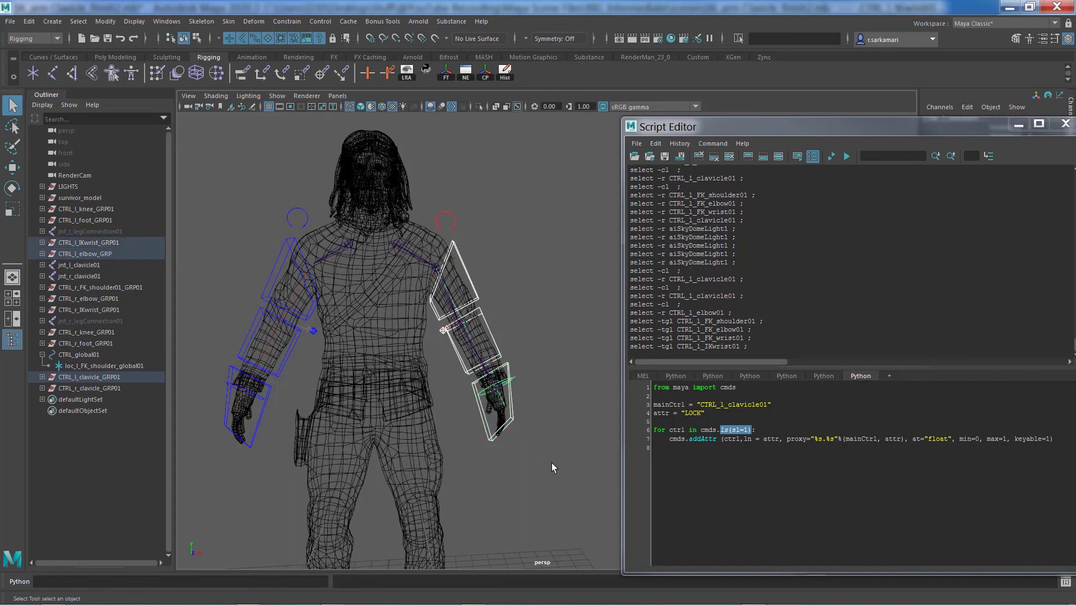
drag(1052, 439, 654, 387)
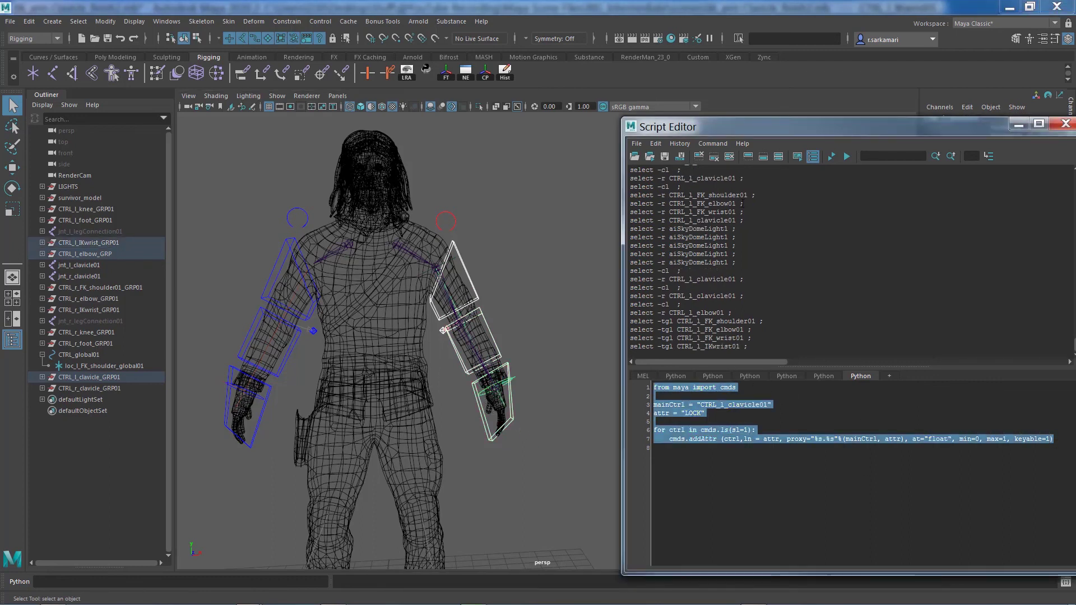
drag(745, 133, 642, 261)
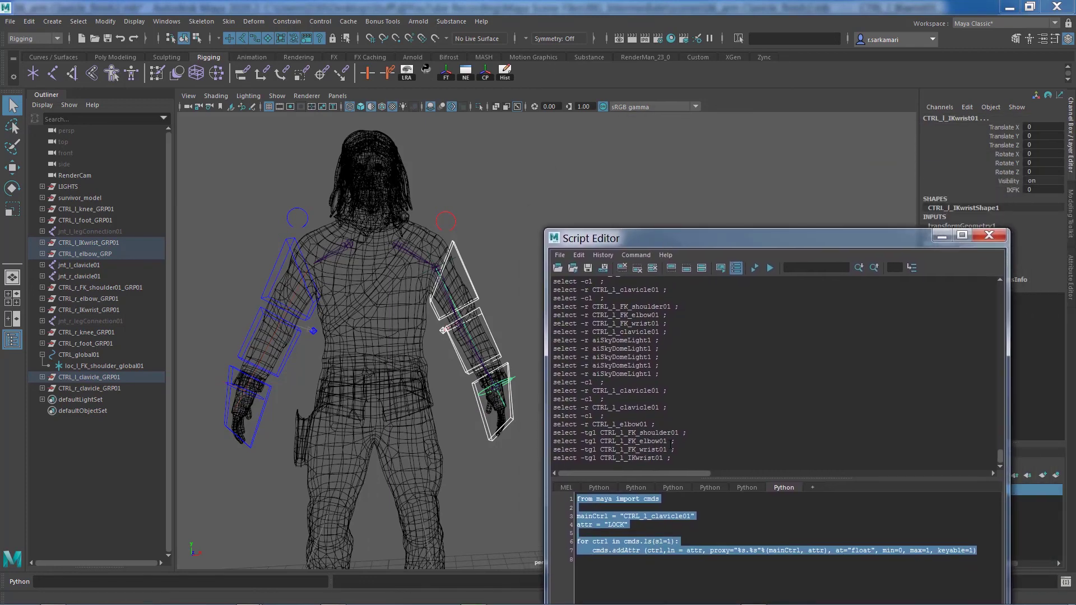
right_click(617, 511)
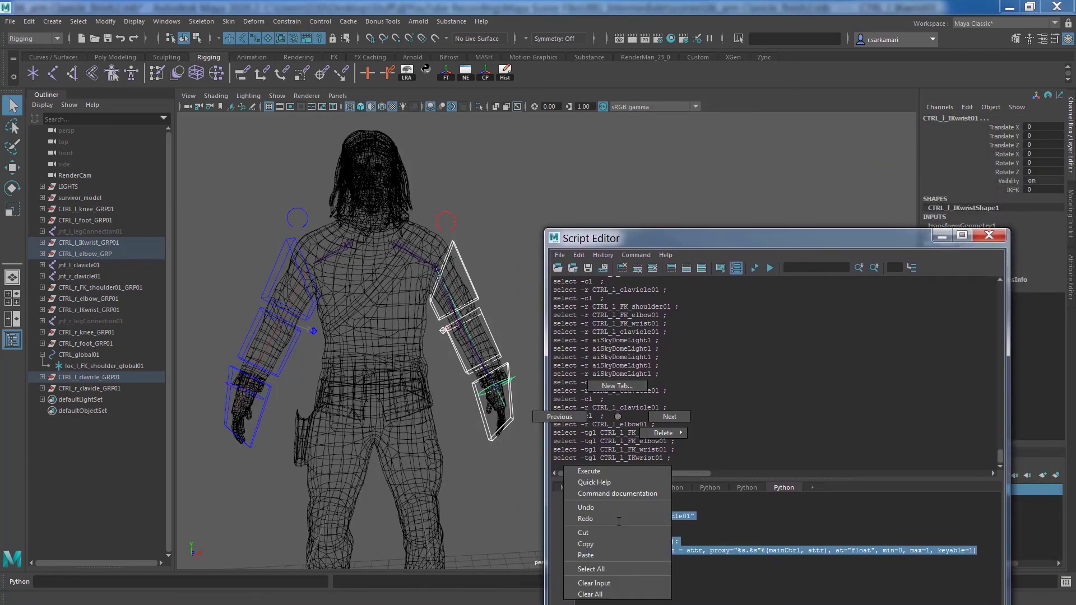
click(606, 472)
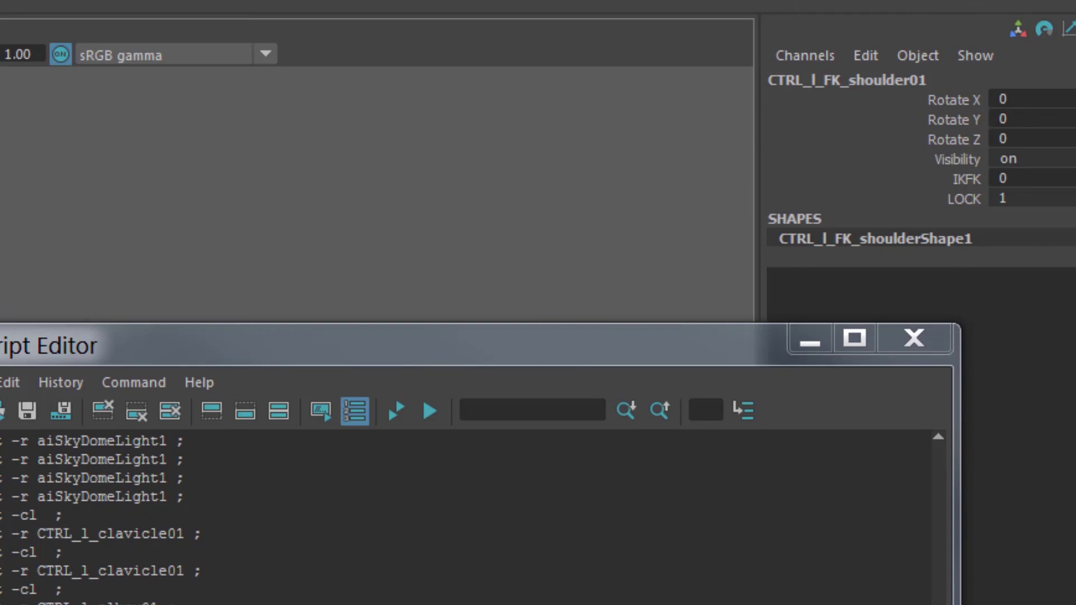
Step: Check the LOCK attribute on the left FK shoulder, elbow and wrist controls, and close the Script Editor
key(Down)
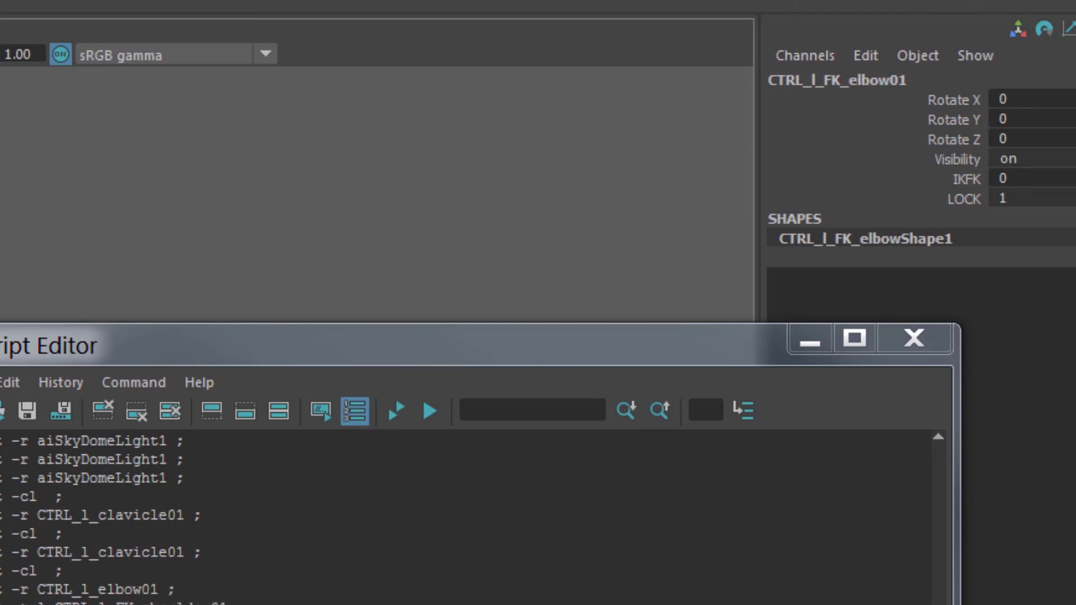
key(Down)
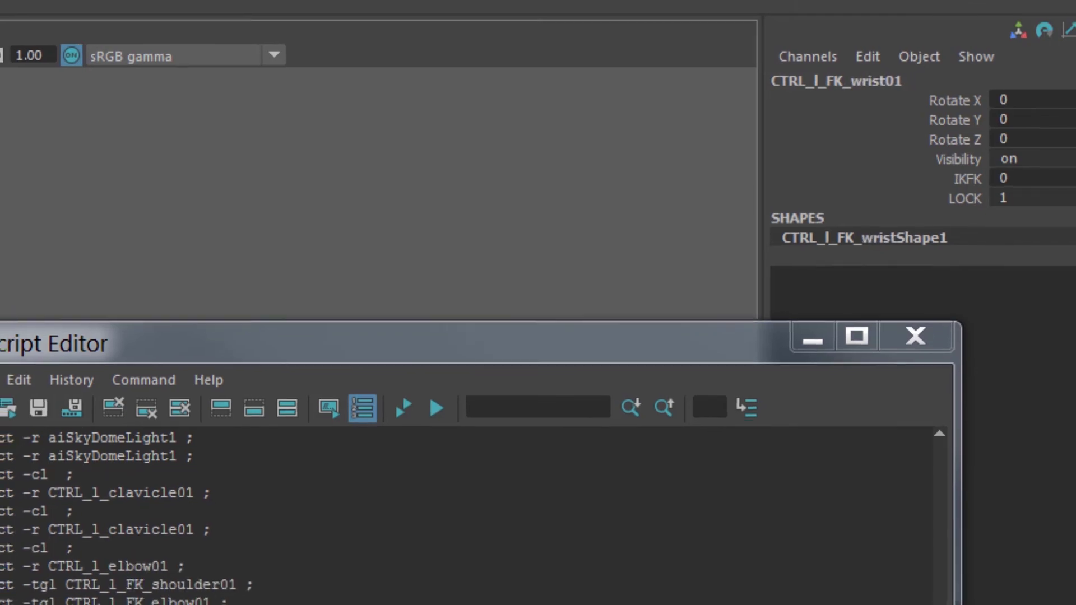
key(Down)
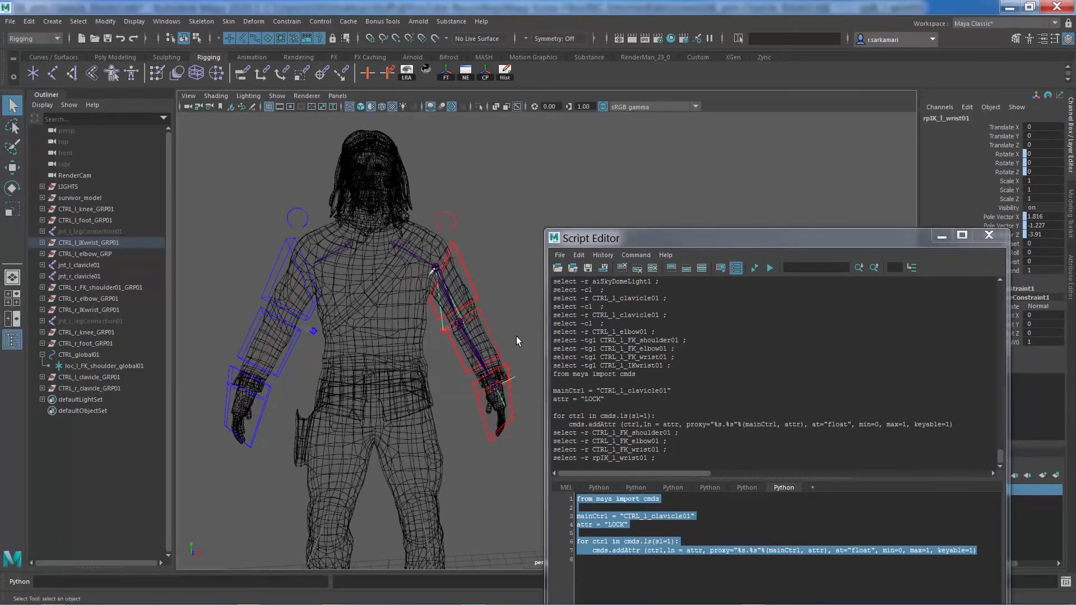
click(516, 337)
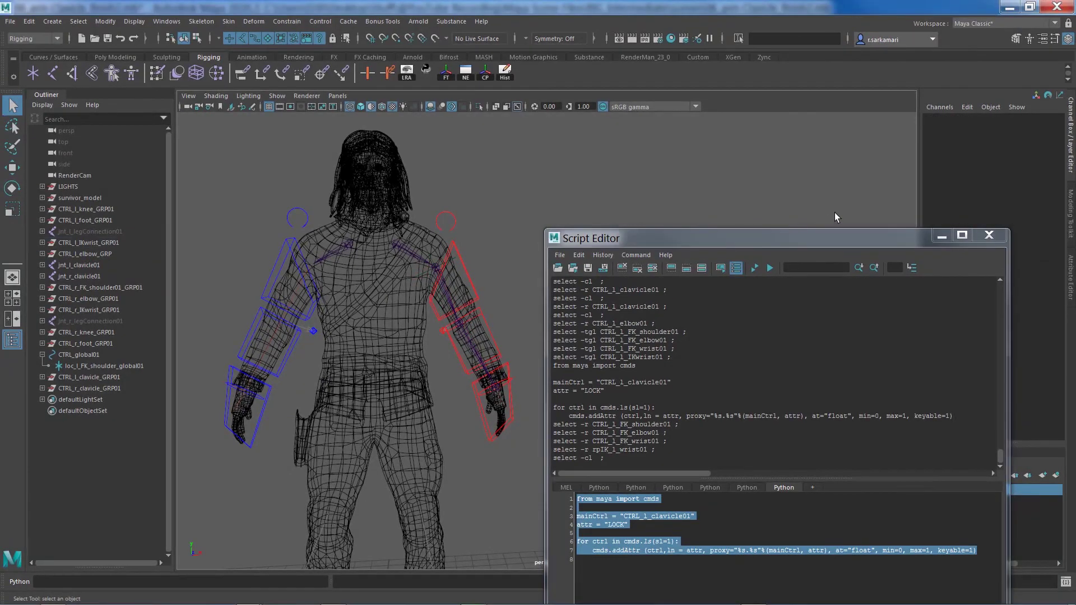
drag(854, 239, 832, 106)
click(968, 112)
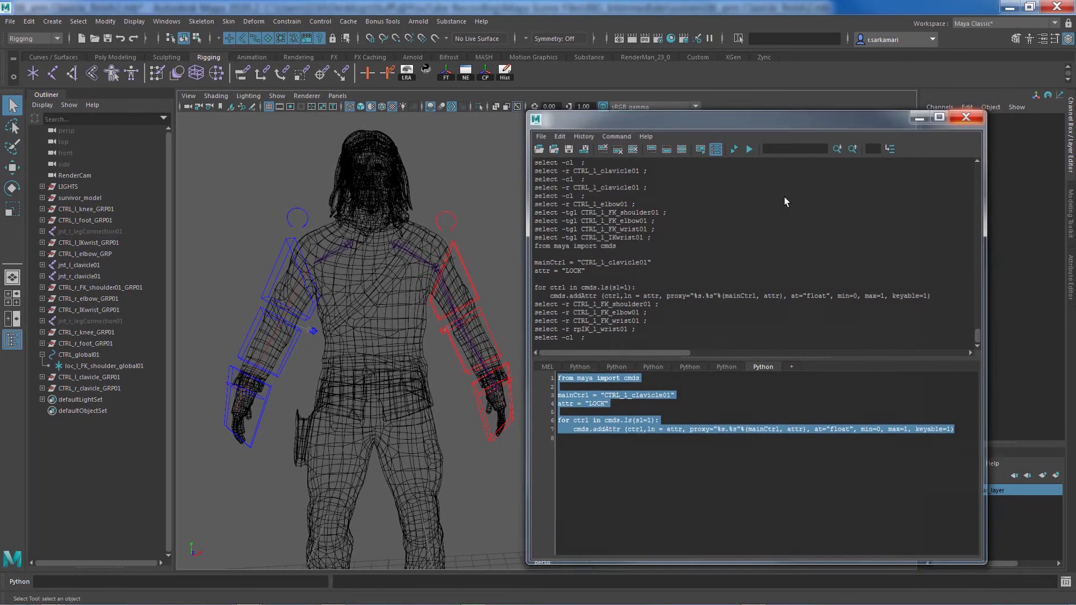
Step: Set Local Scale X, Y and Z to 0 on the local and global left FK shoulder locators, and clear the selection
alt+drag(432, 301, 444, 257)
alt+right_drag(444, 257, 521, 297)
click(510, 230)
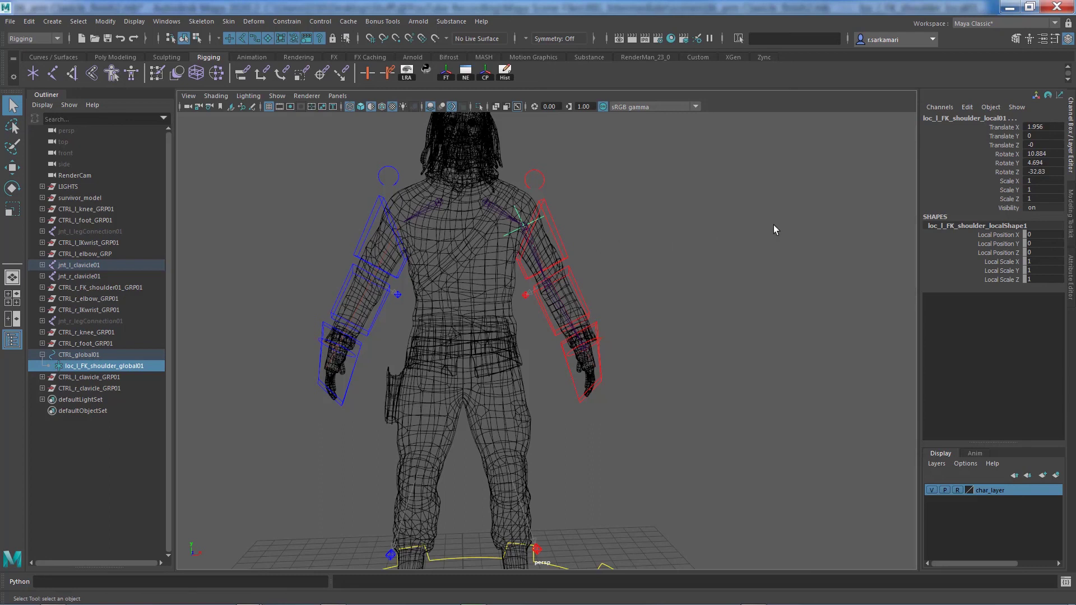
drag(1039, 262, 1039, 279)
double_click(1039, 279)
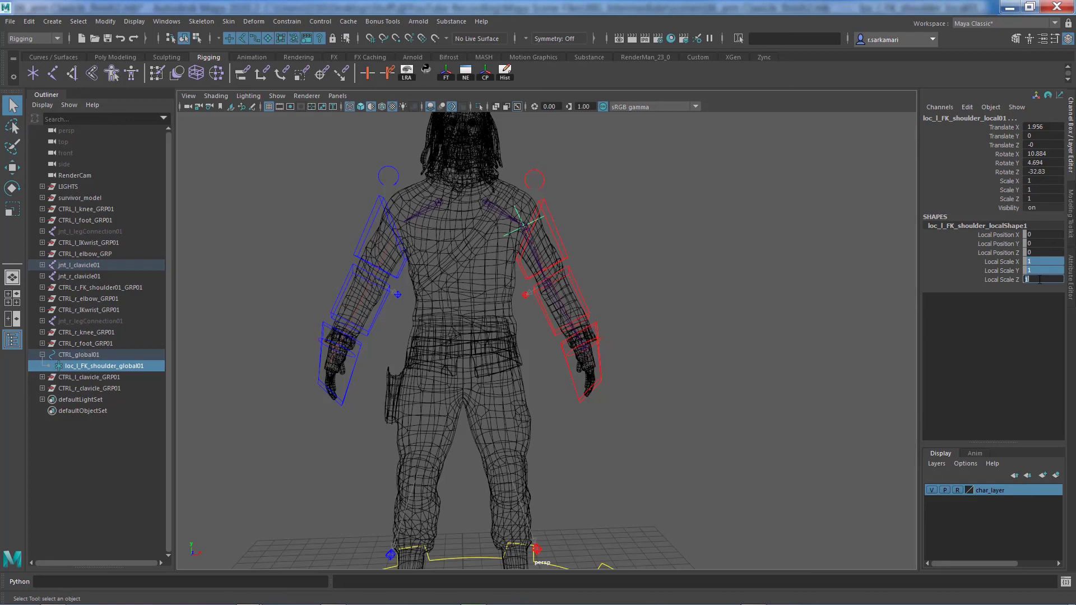
text(0)
key(Return)
click(249, 321)
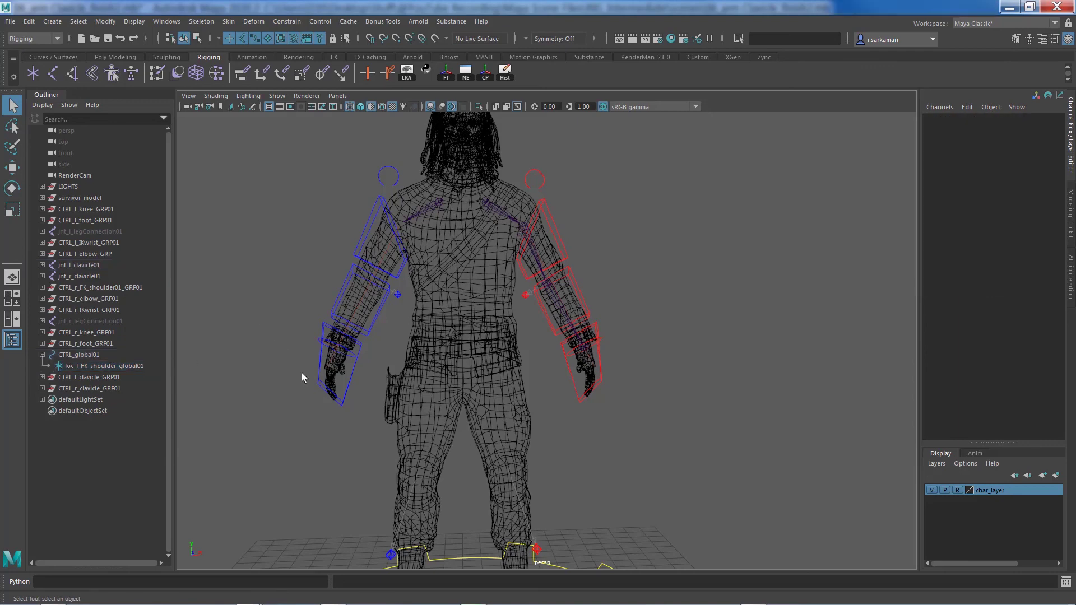
scroll(610, 408, down, 5)
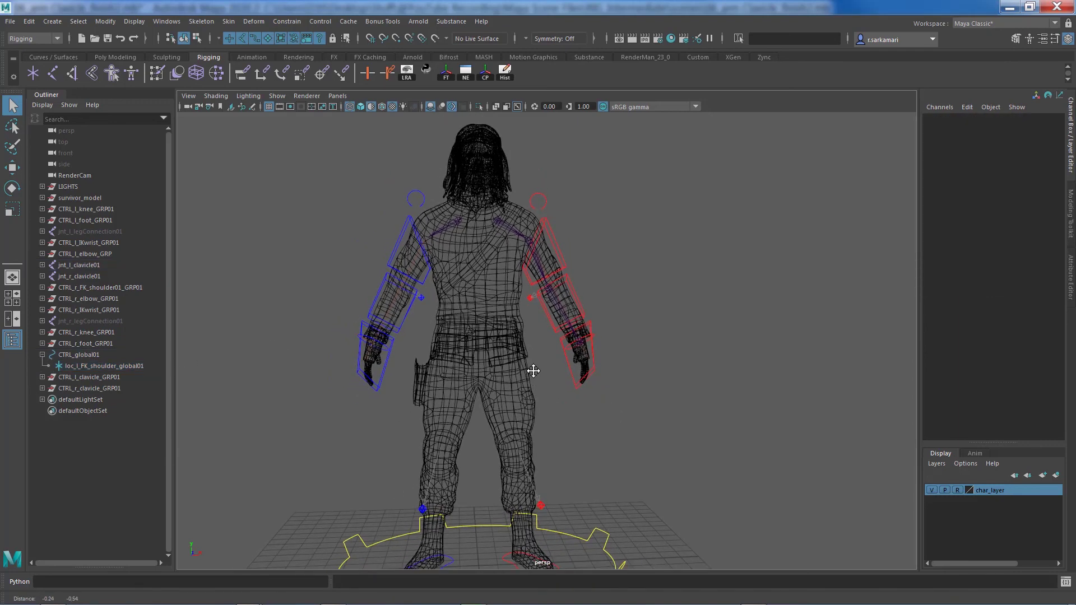
scroll(544, 377, down, 4)
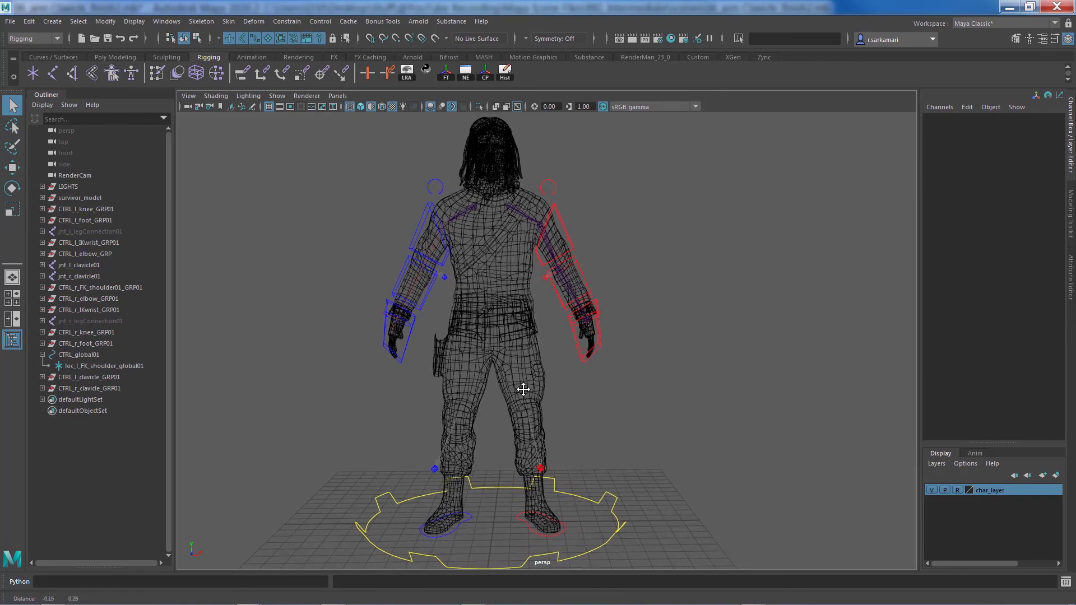